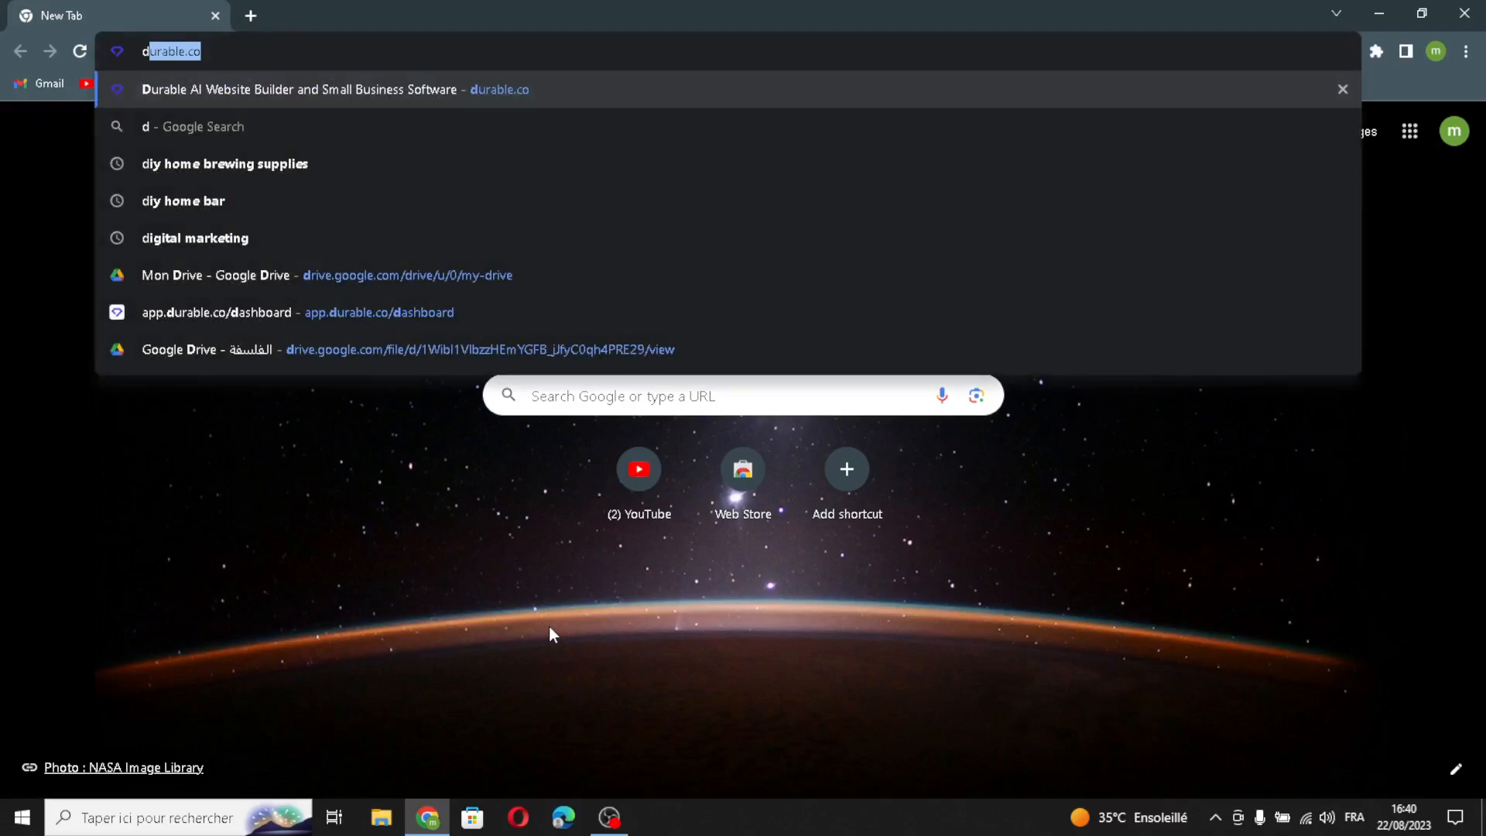
Open durable.co and sign in to reach the list of businesses
key("Return")
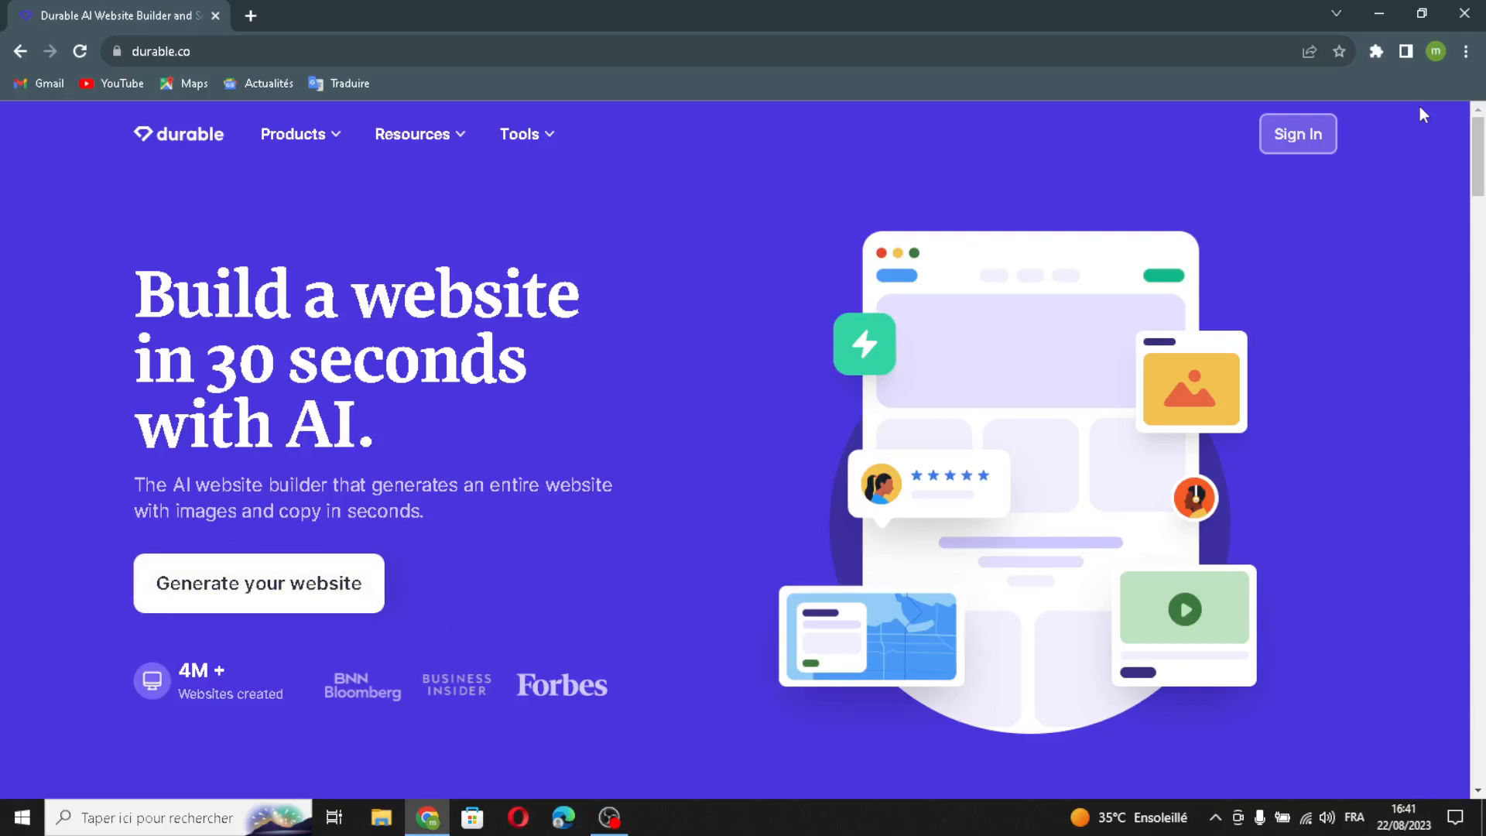
left_click(1318, 145)
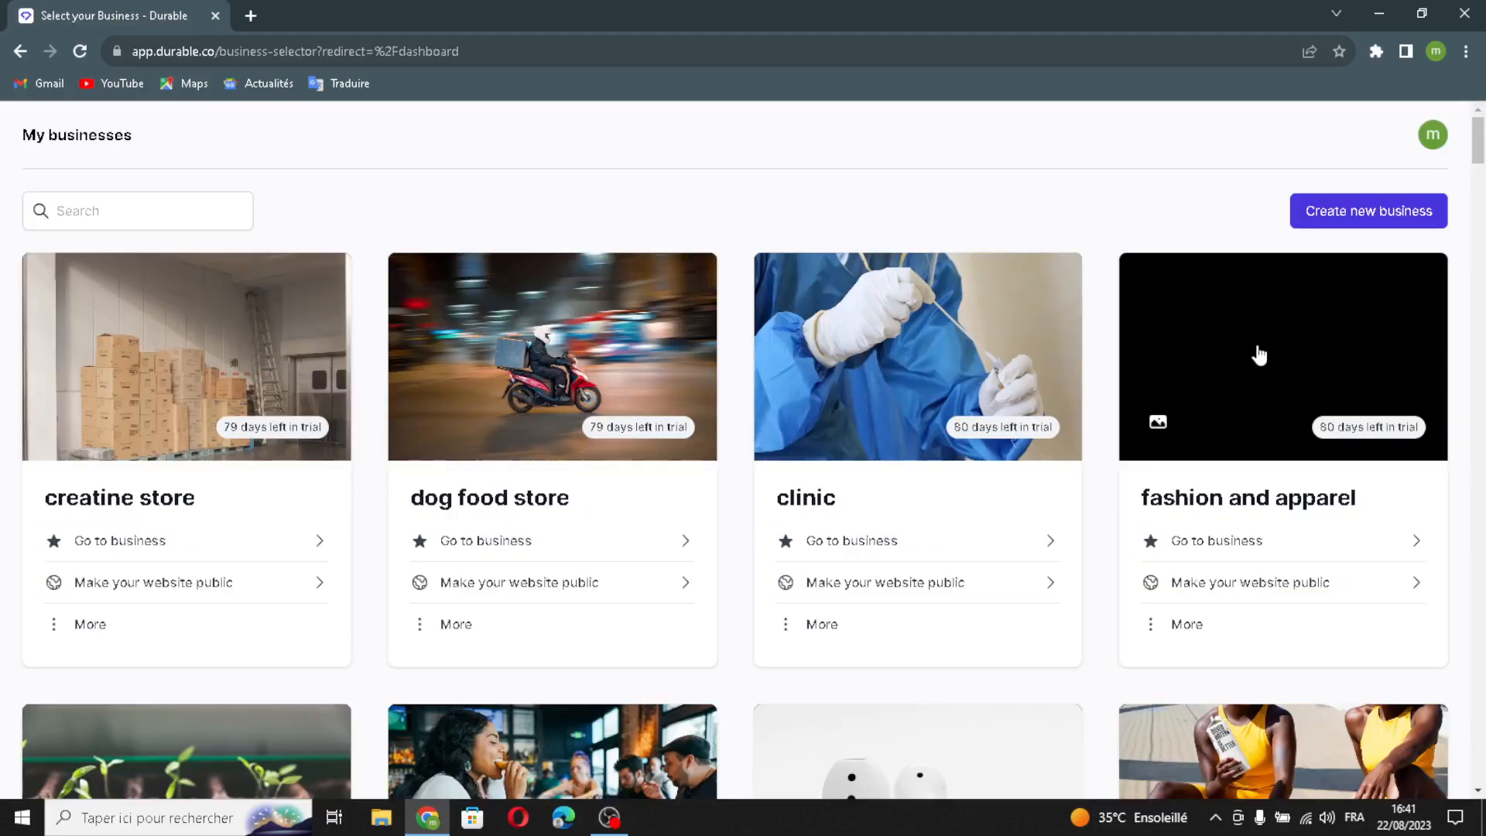
Start a new business and name it NutriCoach Pro
left_click(1406, 207)
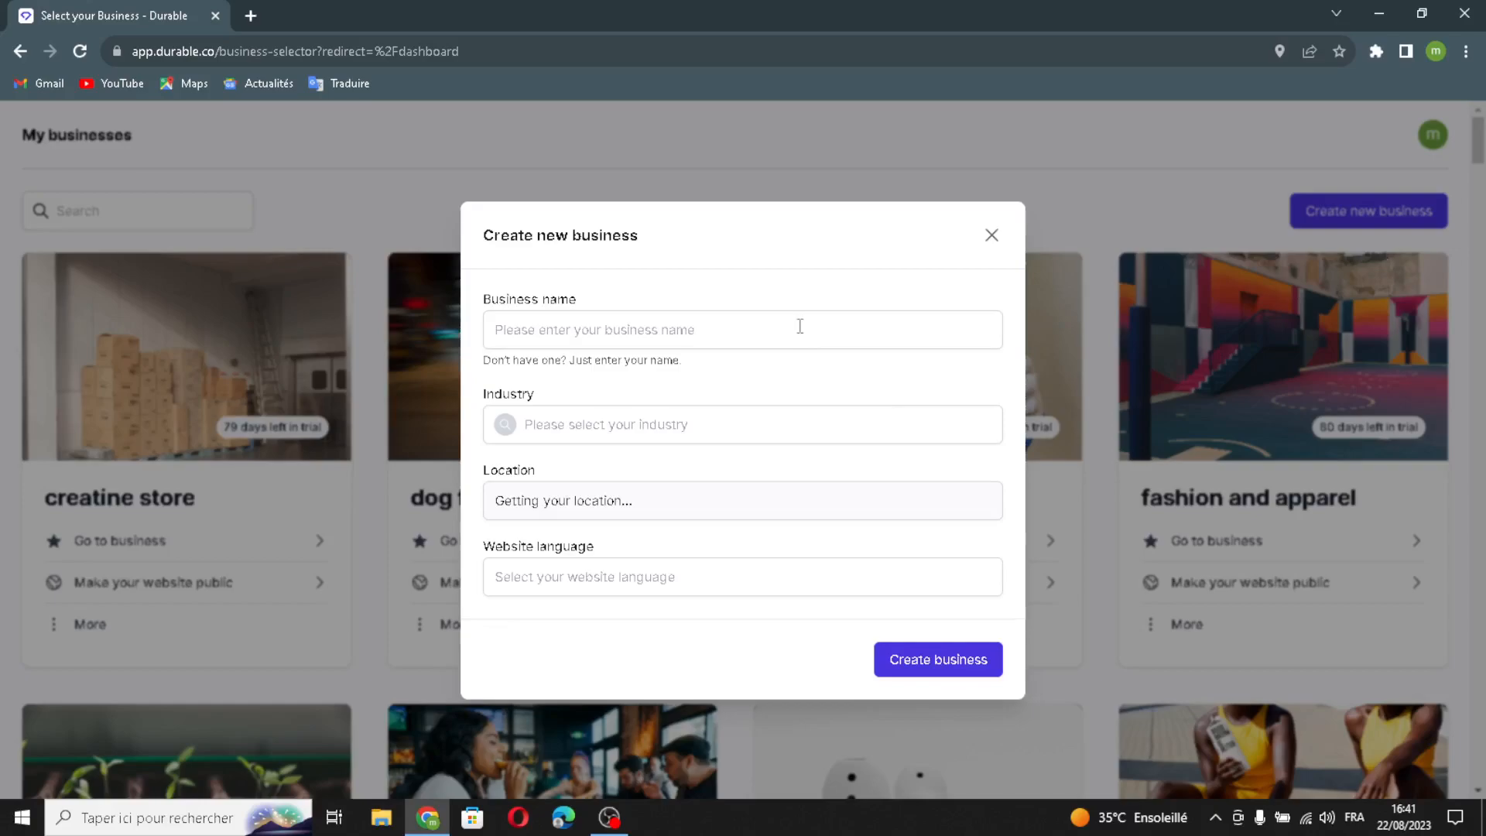
left_click(800, 326)
type("NutriCoach Pro")
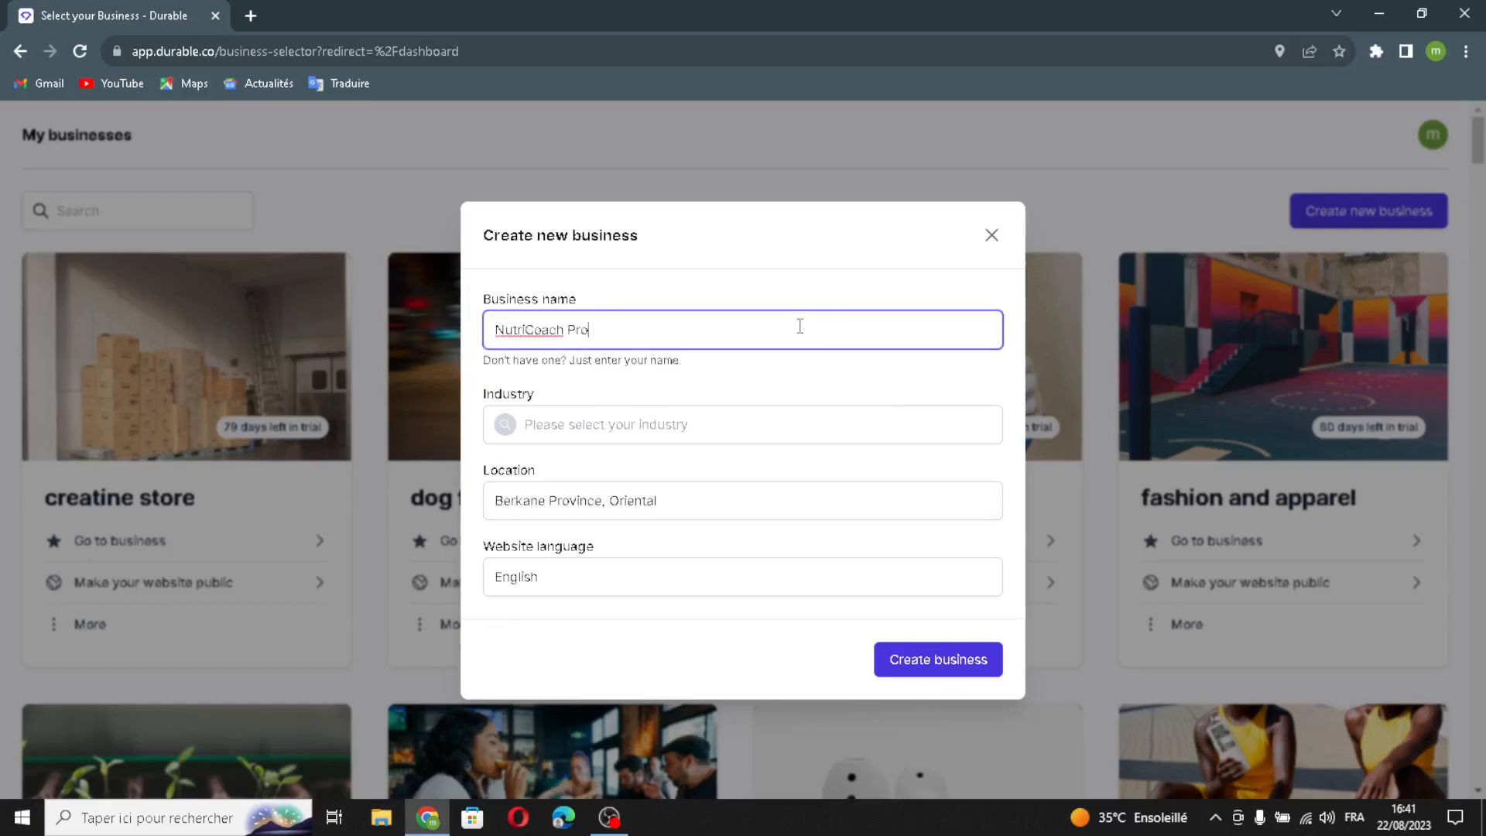
Set the industry to "personalized nutrition coaching" and create the business with the filled-in location and language
left_click(749, 420)
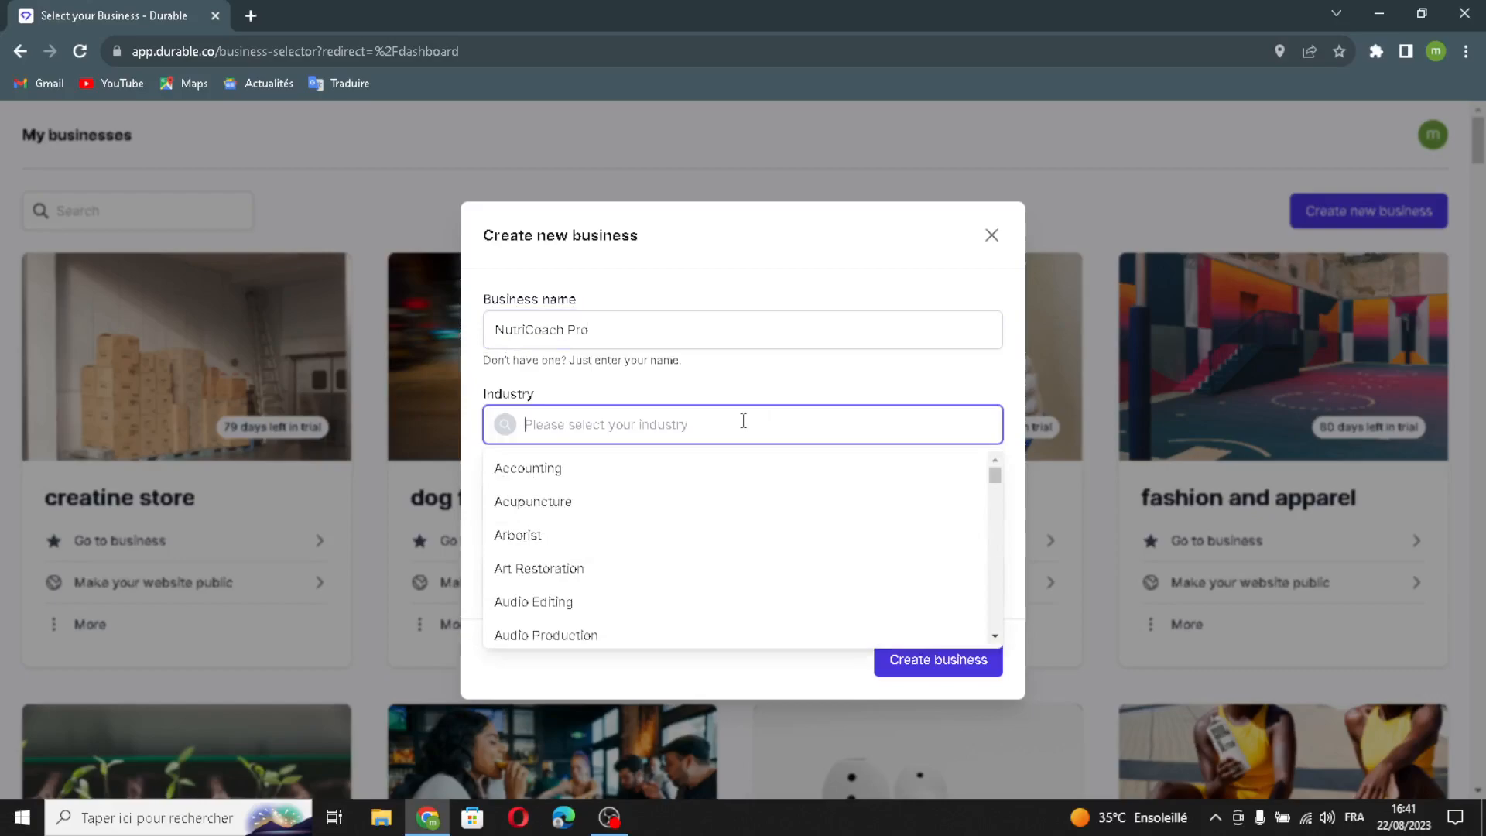
type("pers")
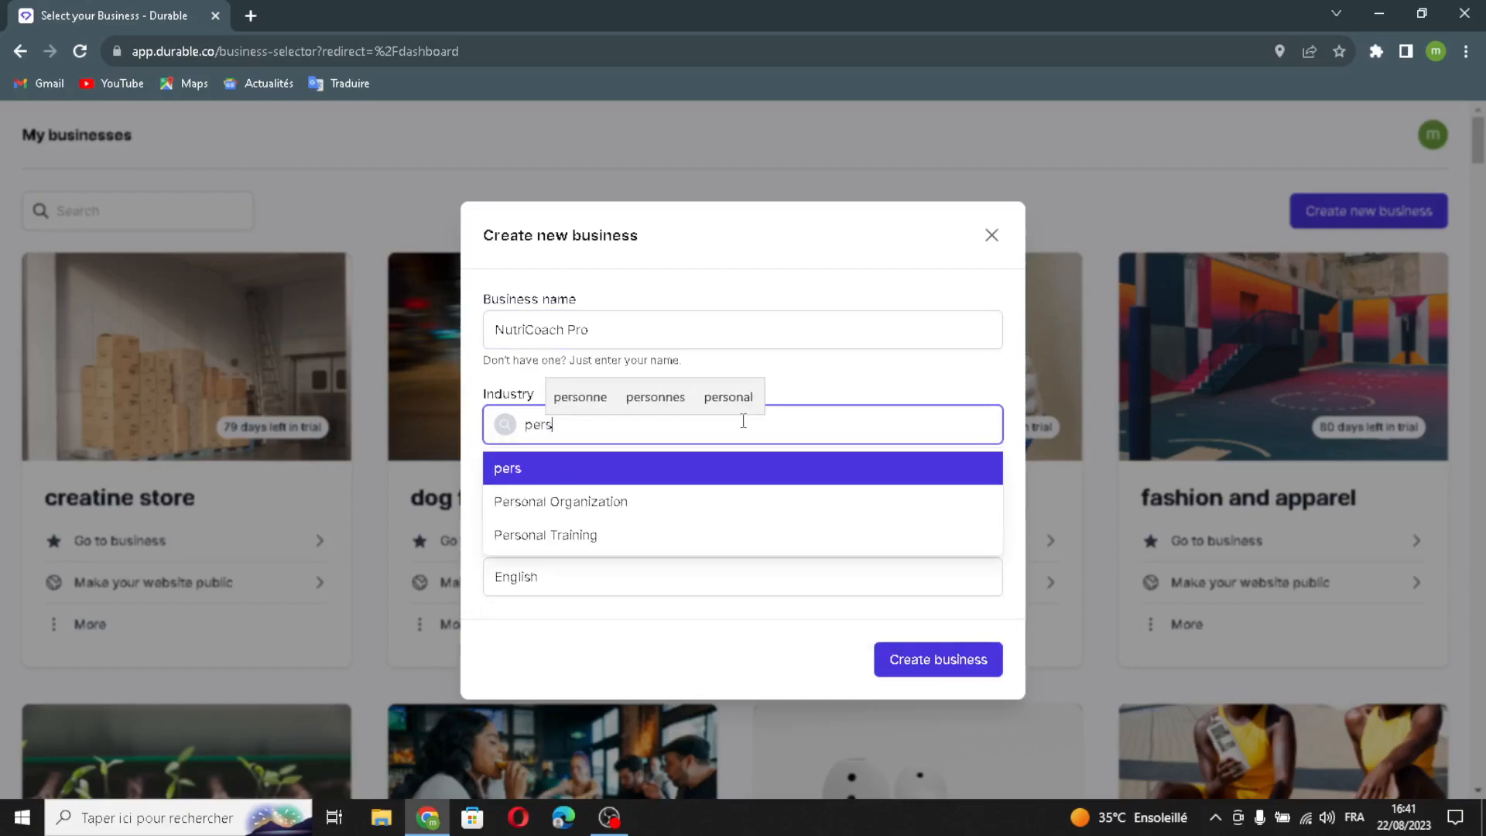
type("onalize")
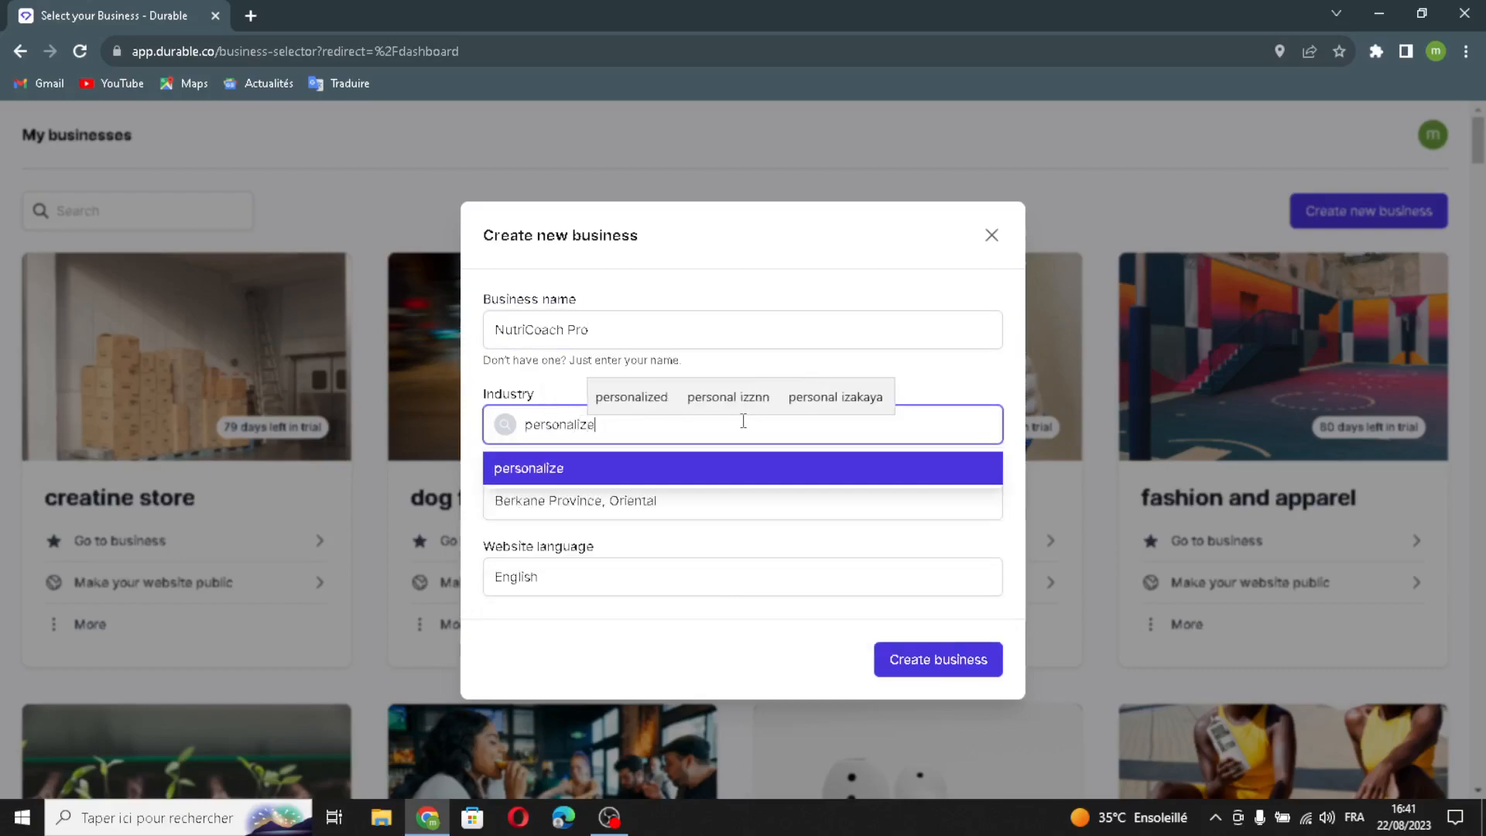
type("d nutr")
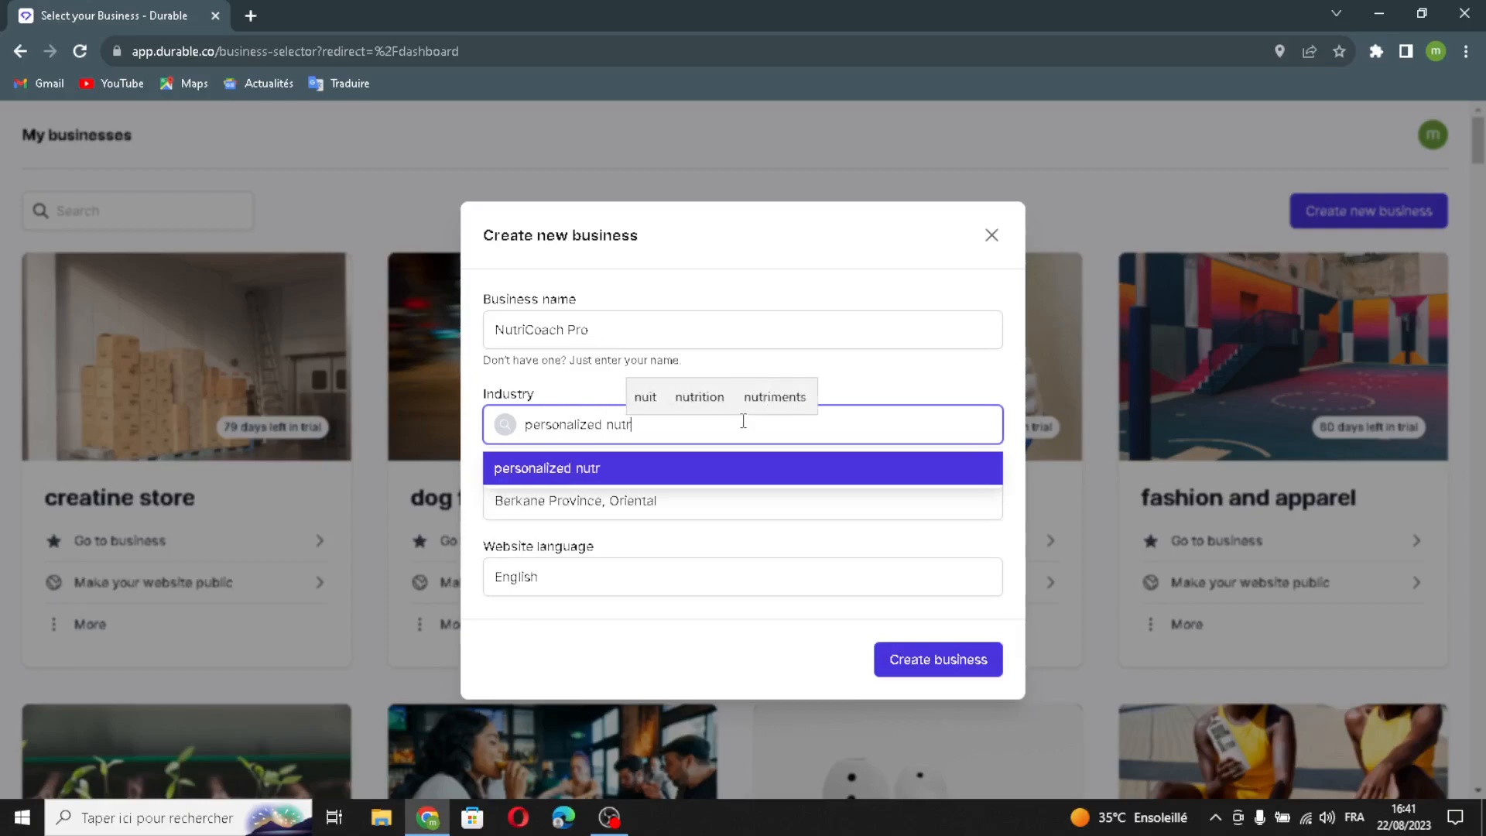
type("ition")
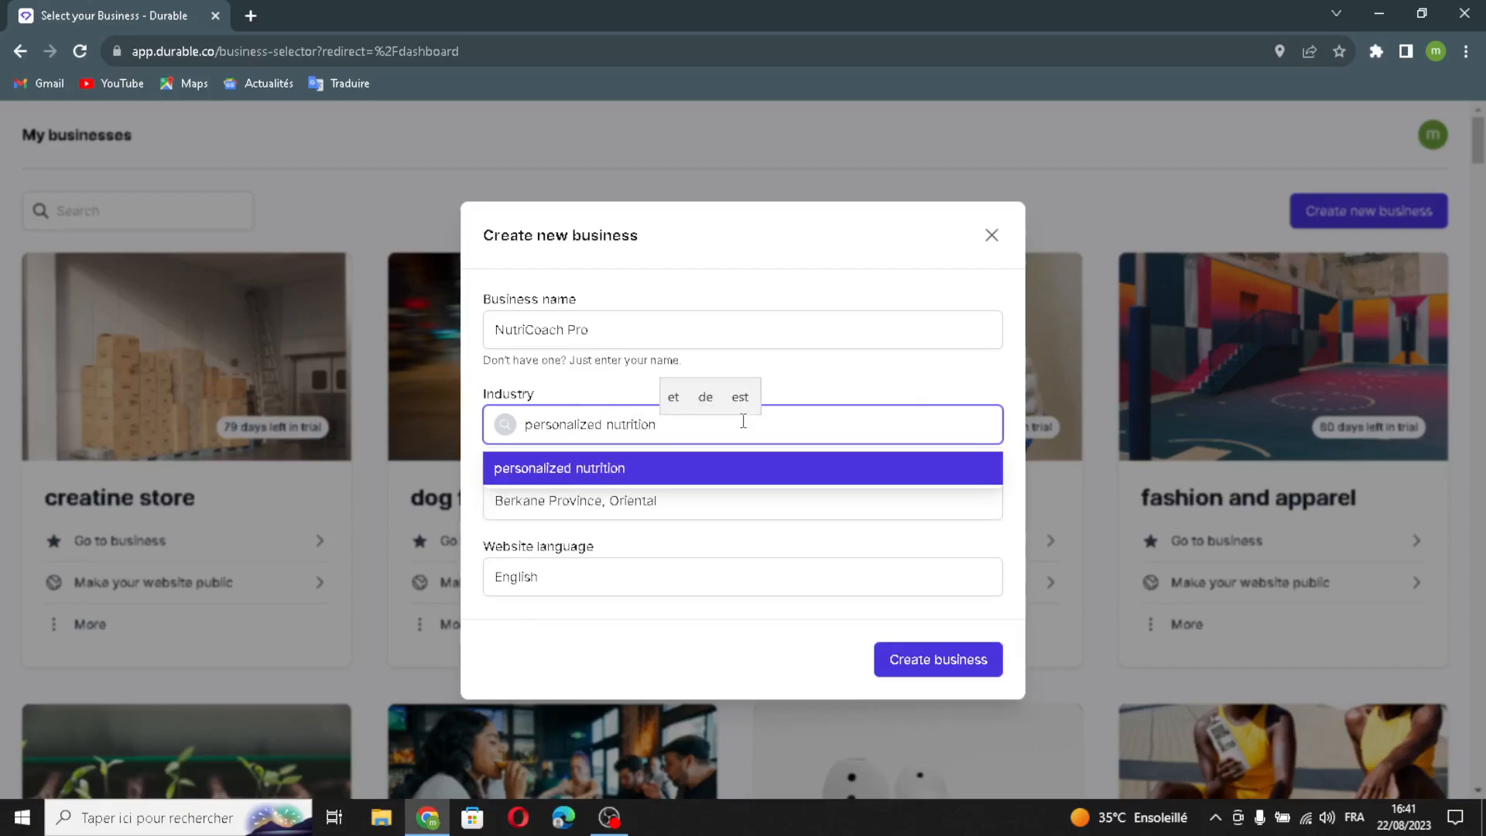
type(" coaching")
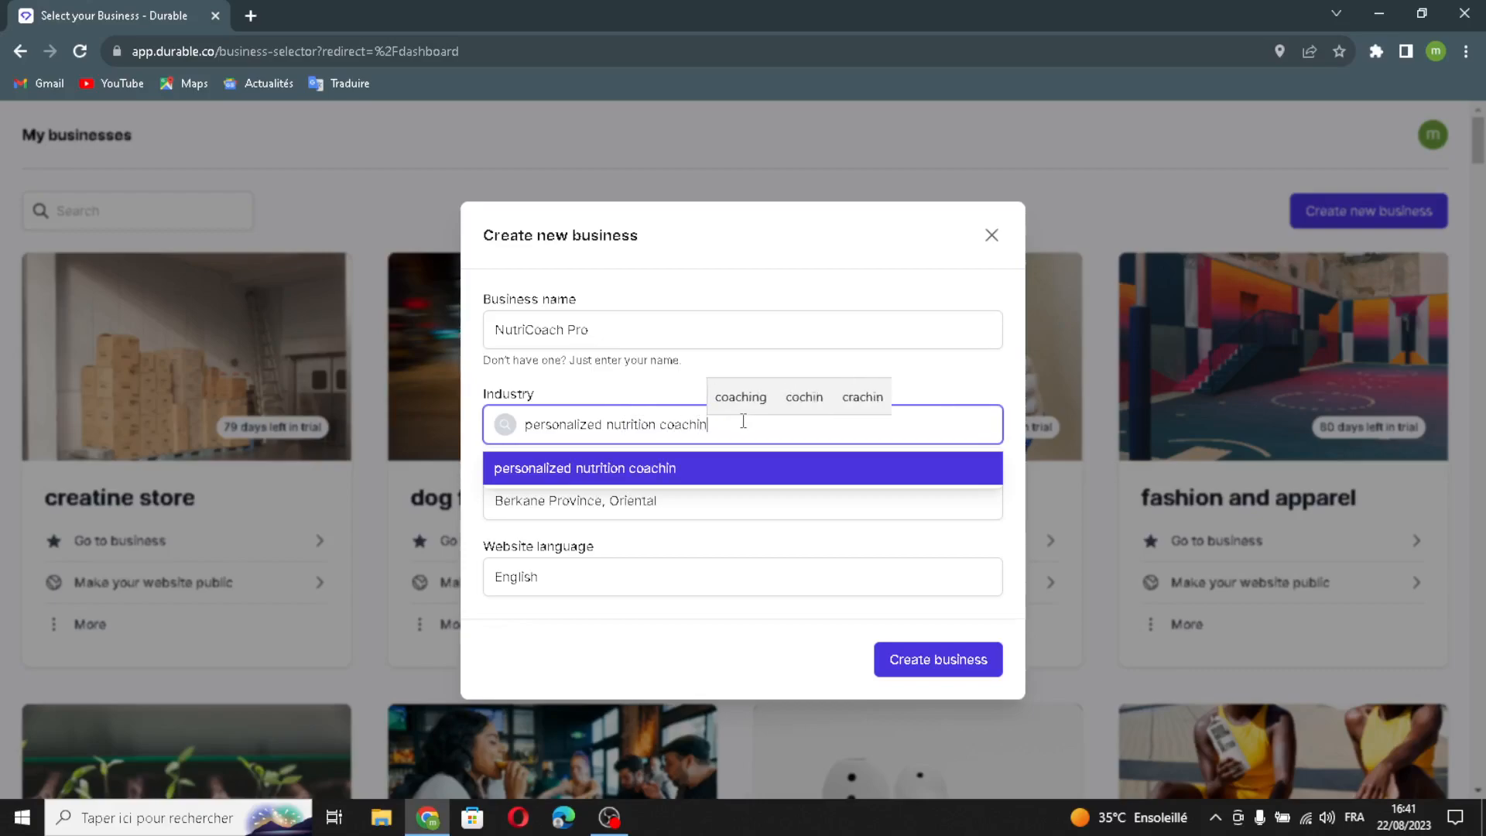
left_click(660, 519)
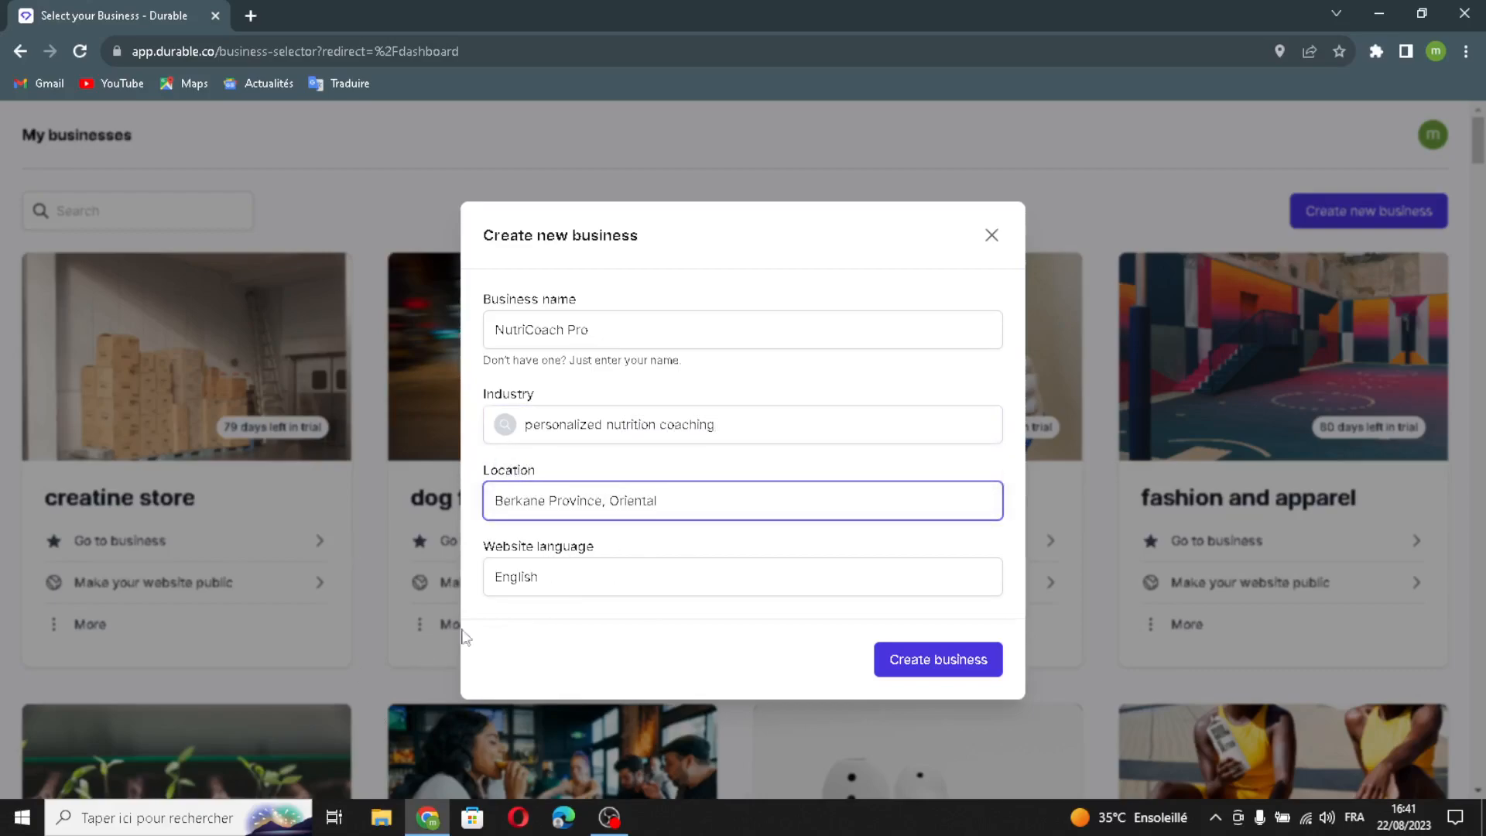
left_click(964, 662)
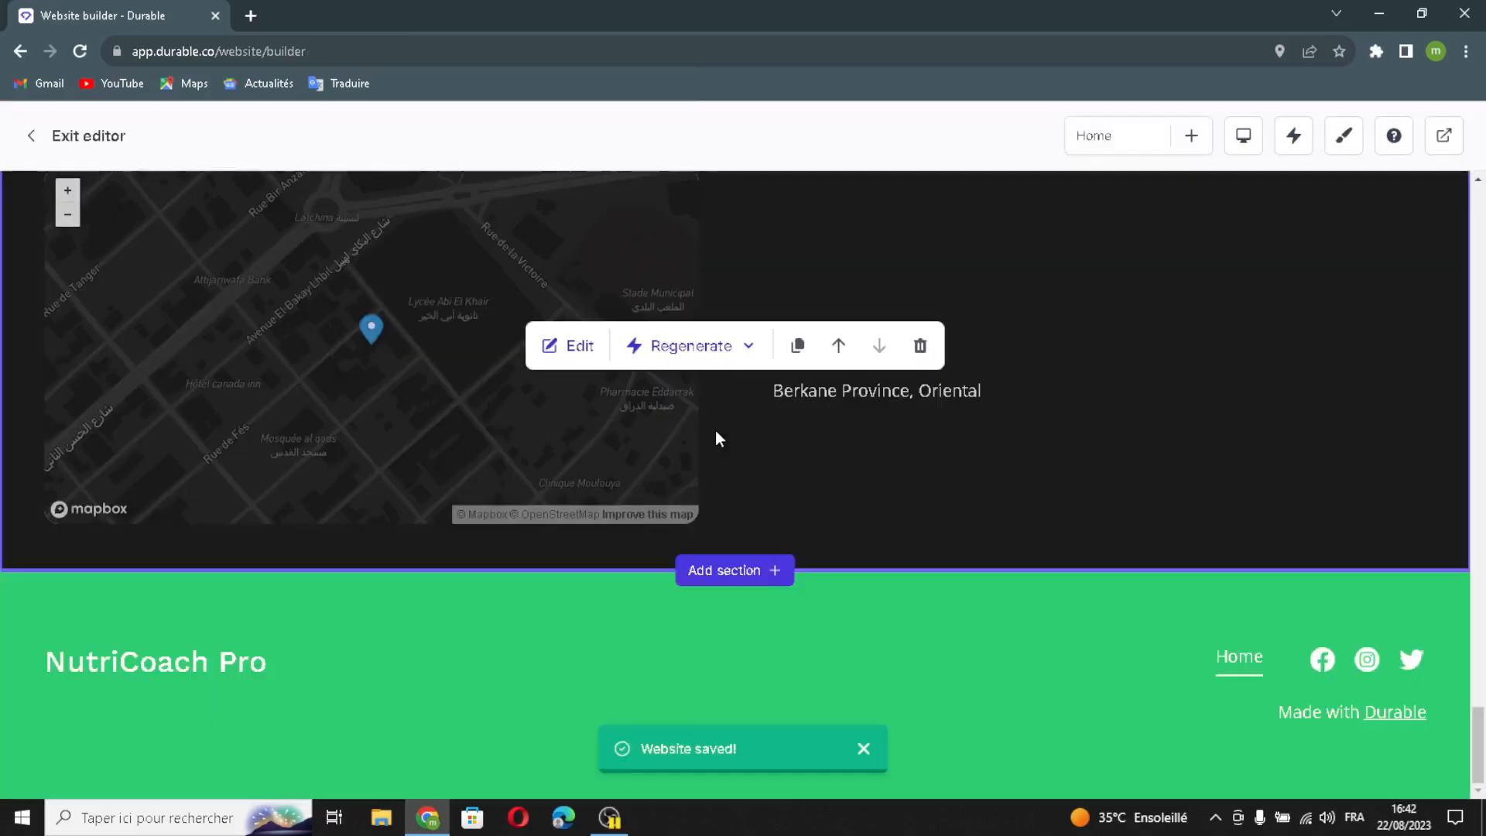
Open the website header for editing and enable the option that replaces the company name with a logo
scroll(715, 431, "up", 9)
scroll(716, 431, "up", 15)
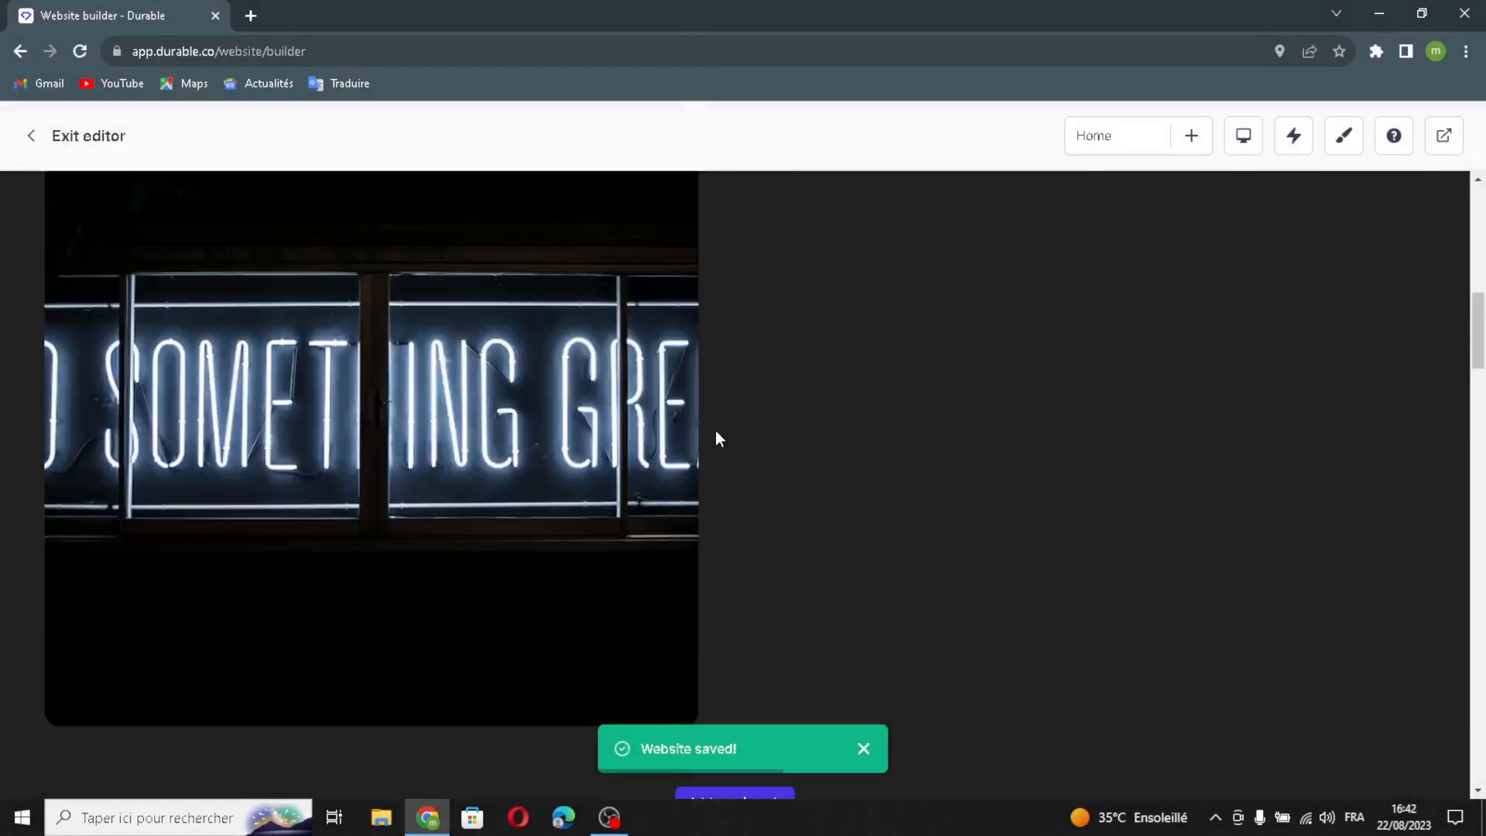
scroll(715, 430, "up", 5)
mouse_move(774, 232)
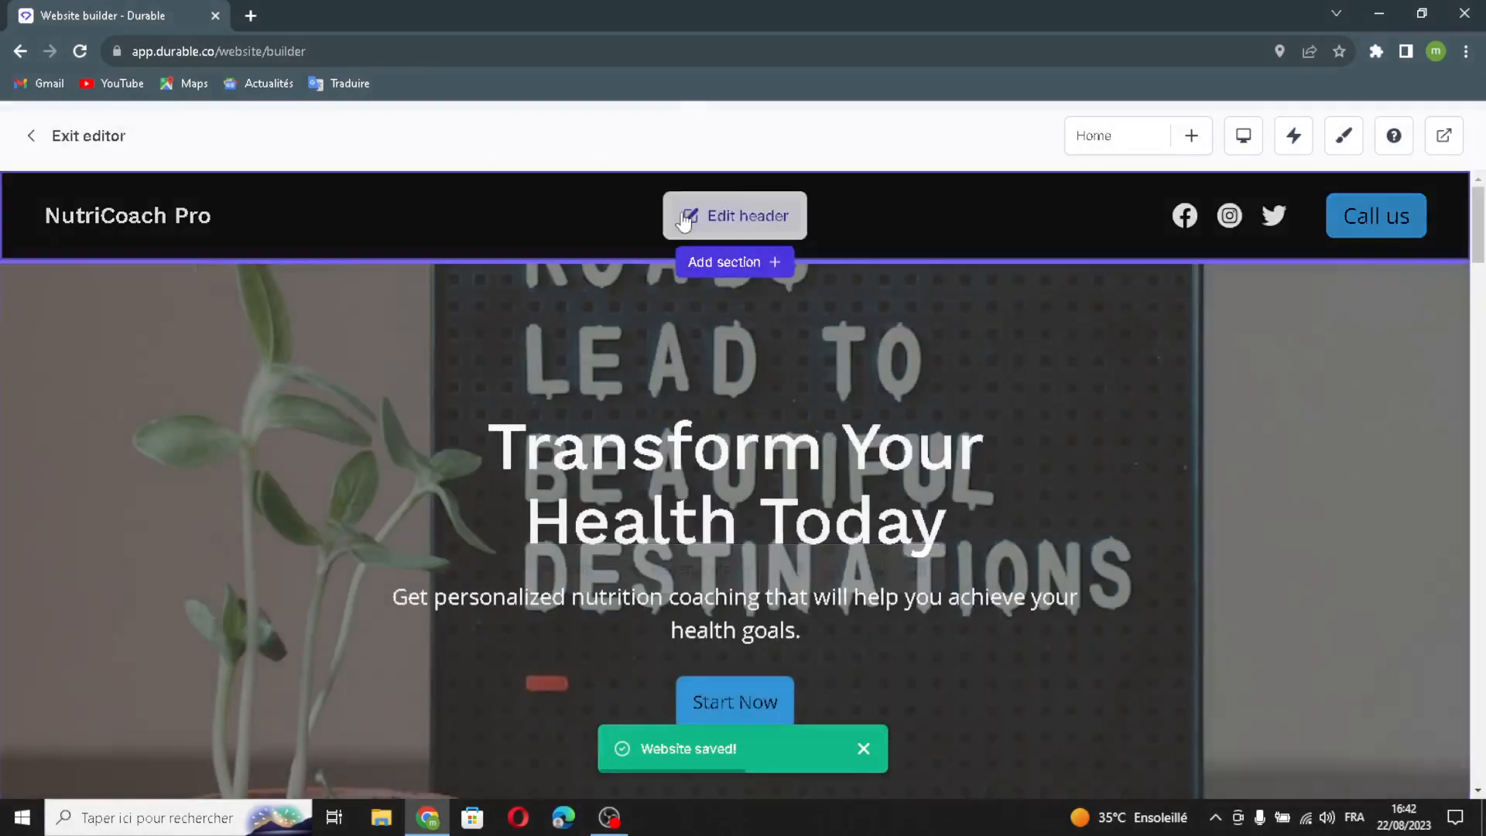
left_click(736, 216)
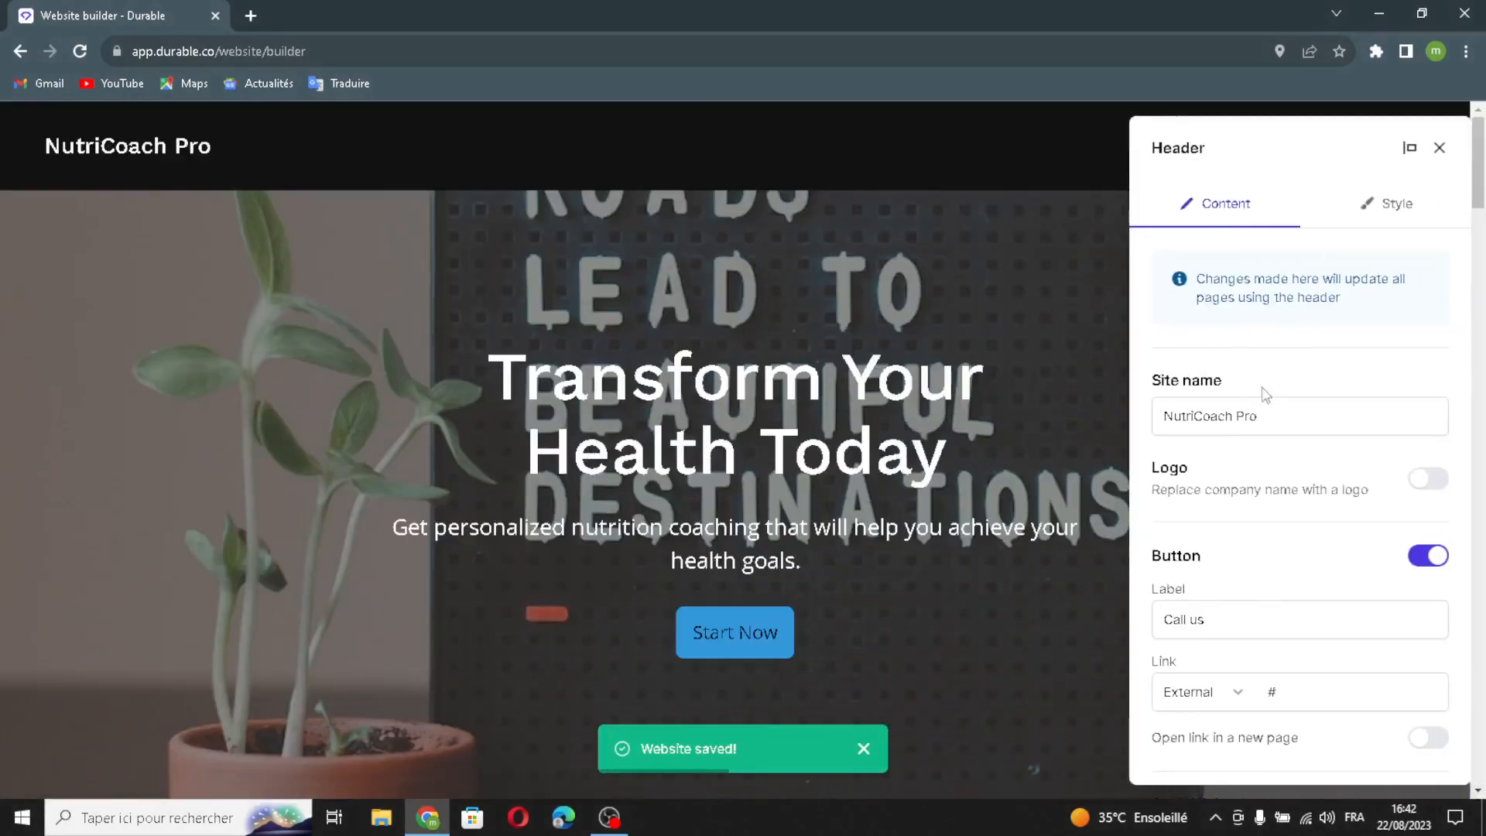
triple_click(1254, 415)
key("End")
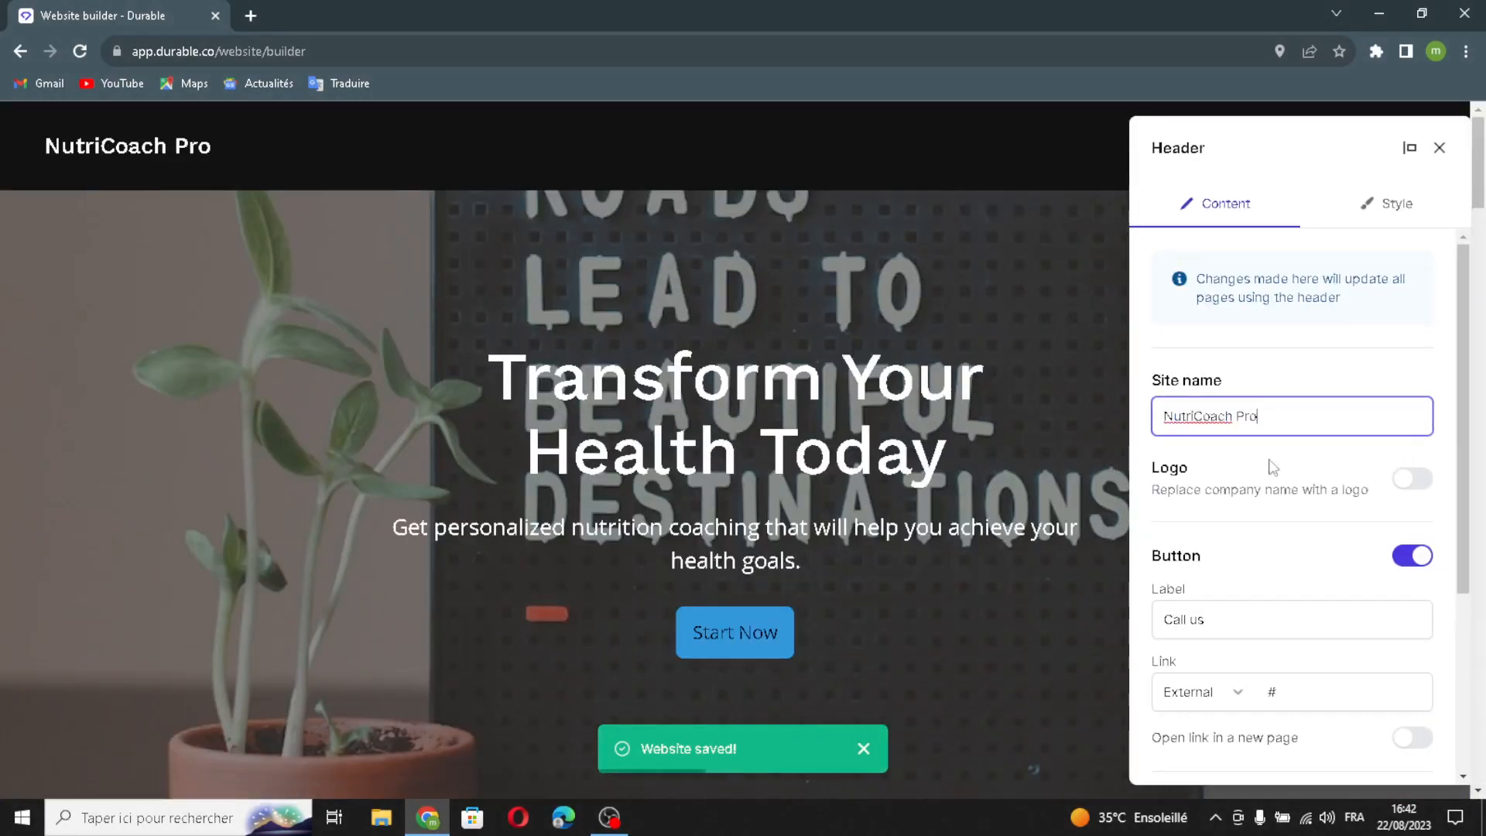
left_click(1416, 482)
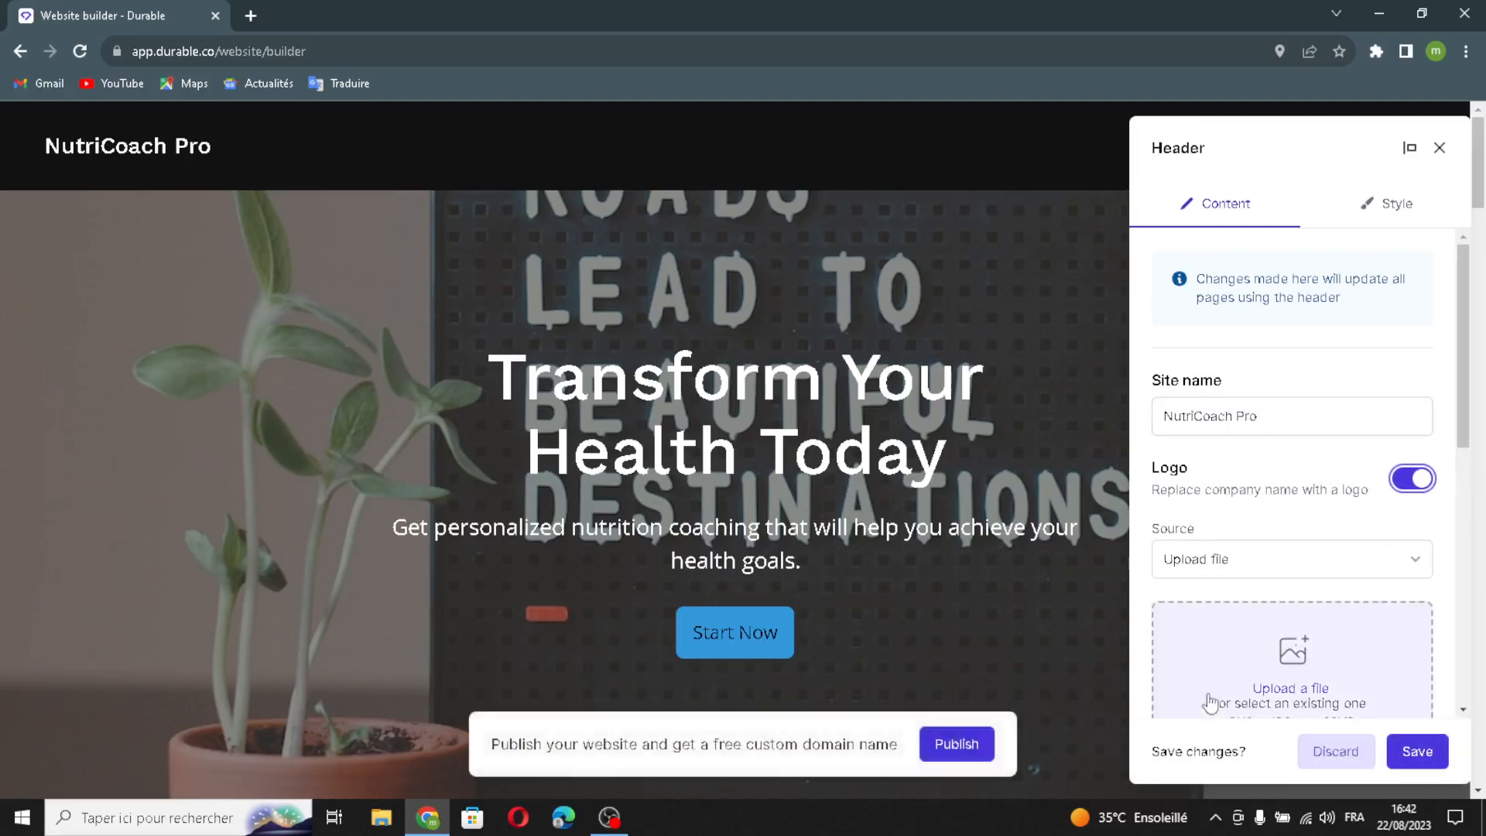
Set the header's "Call us" button link to open in a new page
scroll(1333, 648, "down", 1)
scroll(1333, 647, "down", 2)
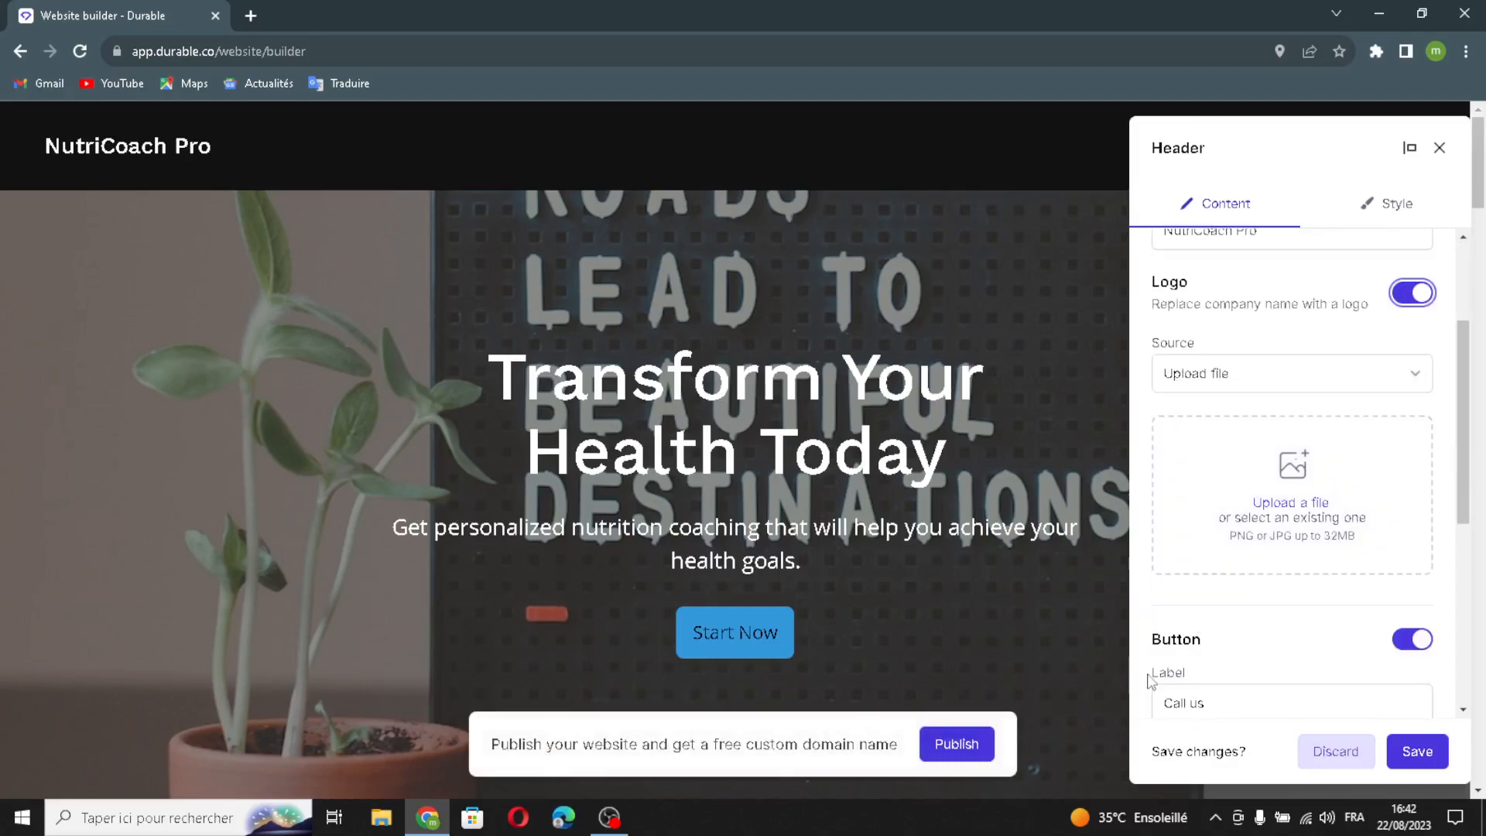
left_click(1289, 675)
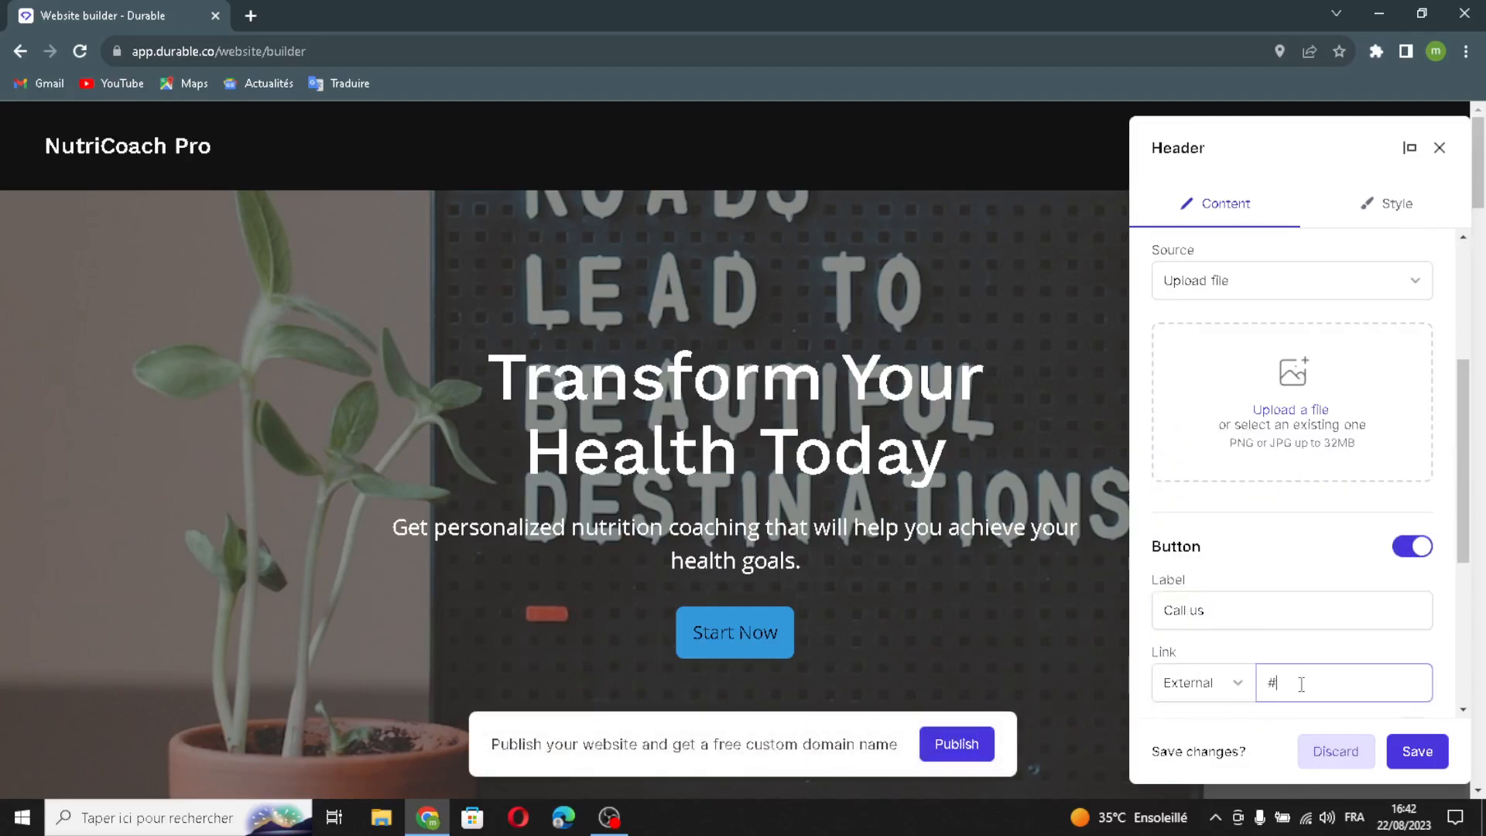
scroll(1296, 671, "down", 4)
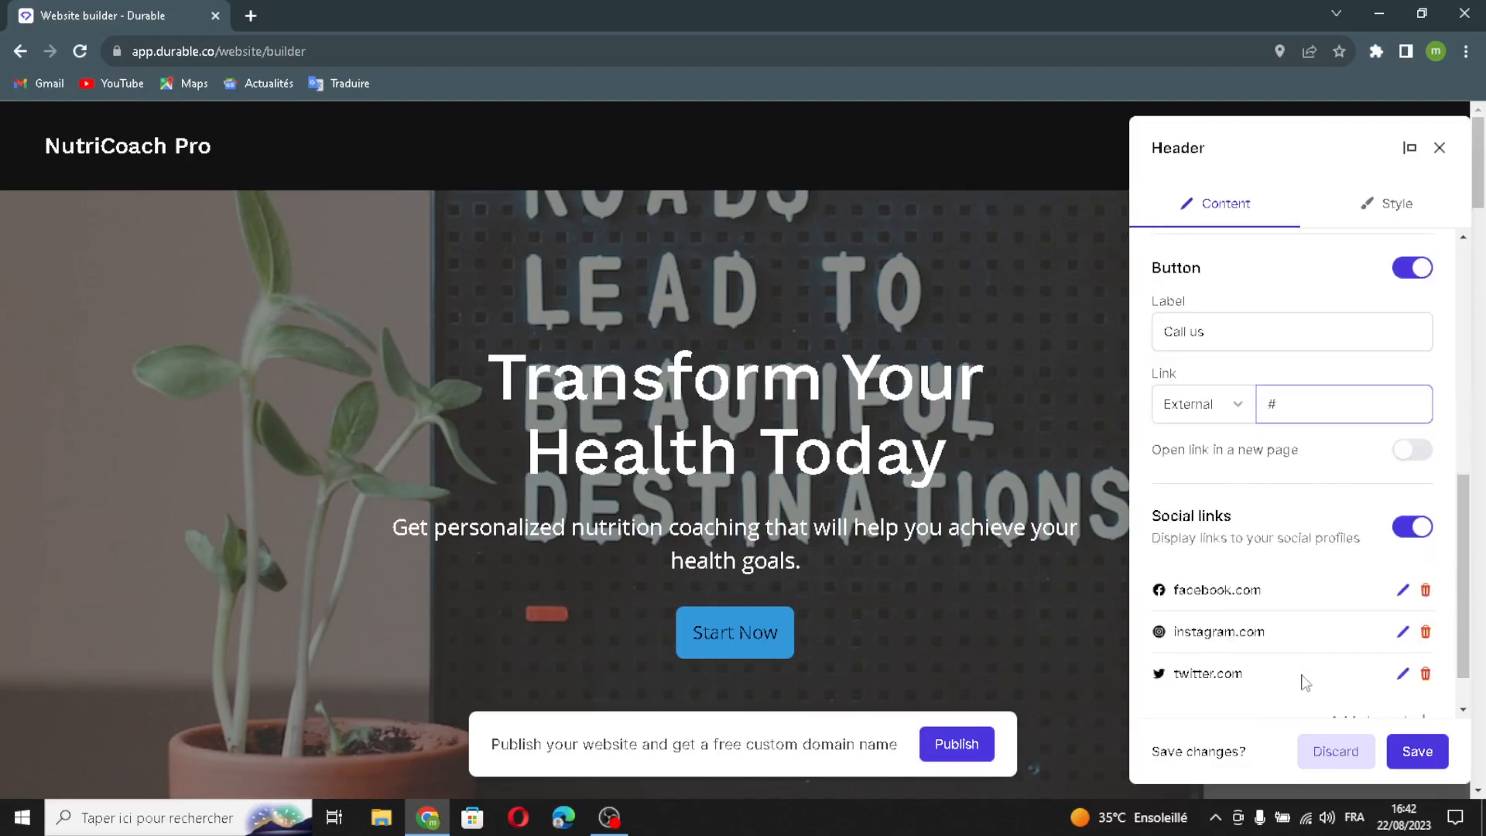
left_click(1413, 393)
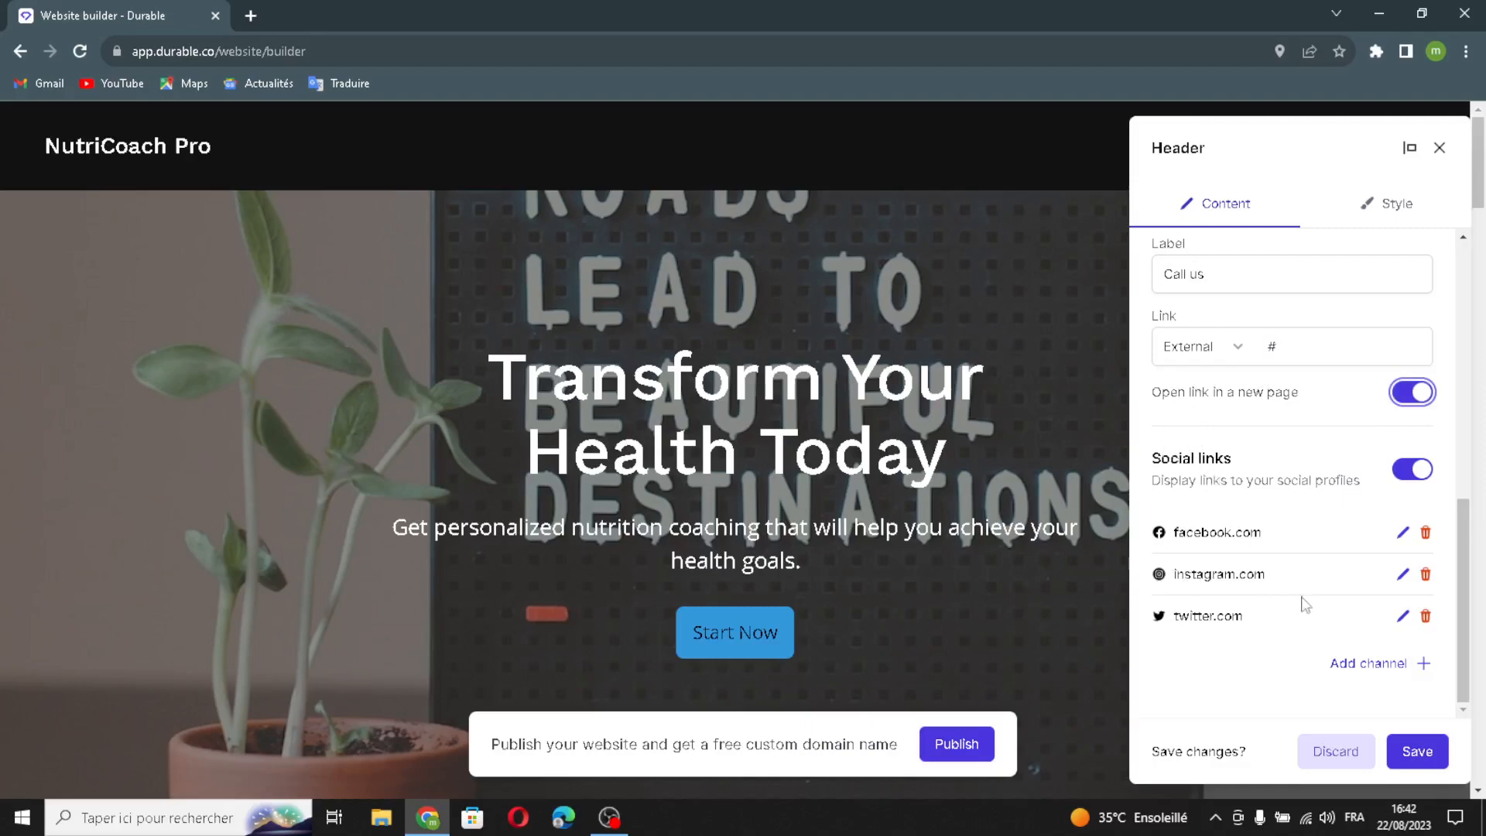
left_click(1367, 663)
left_click(717, 418)
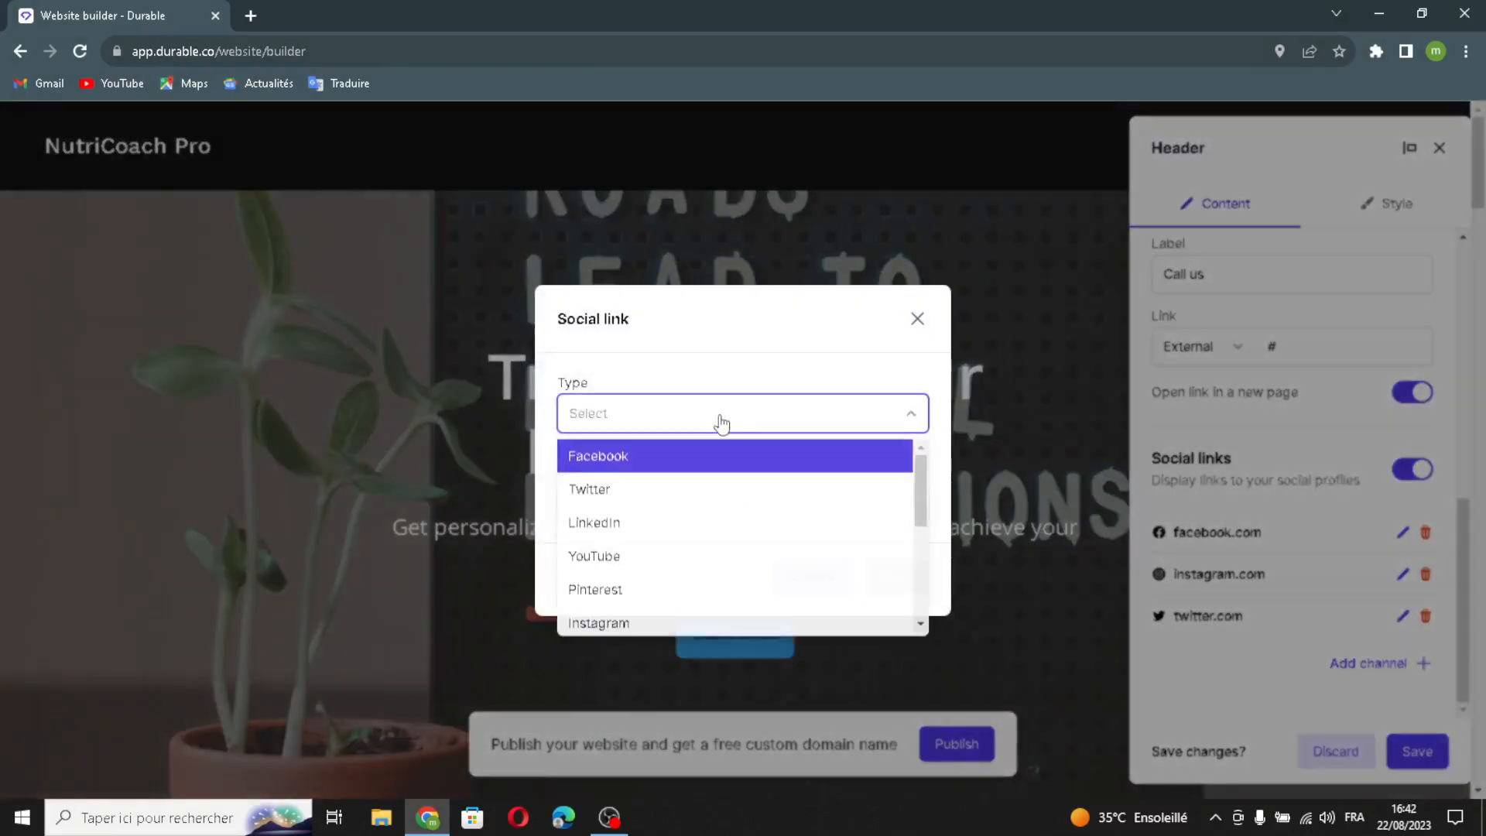
left_click(680, 495)
left_click(651, 575)
left_click(917, 319)
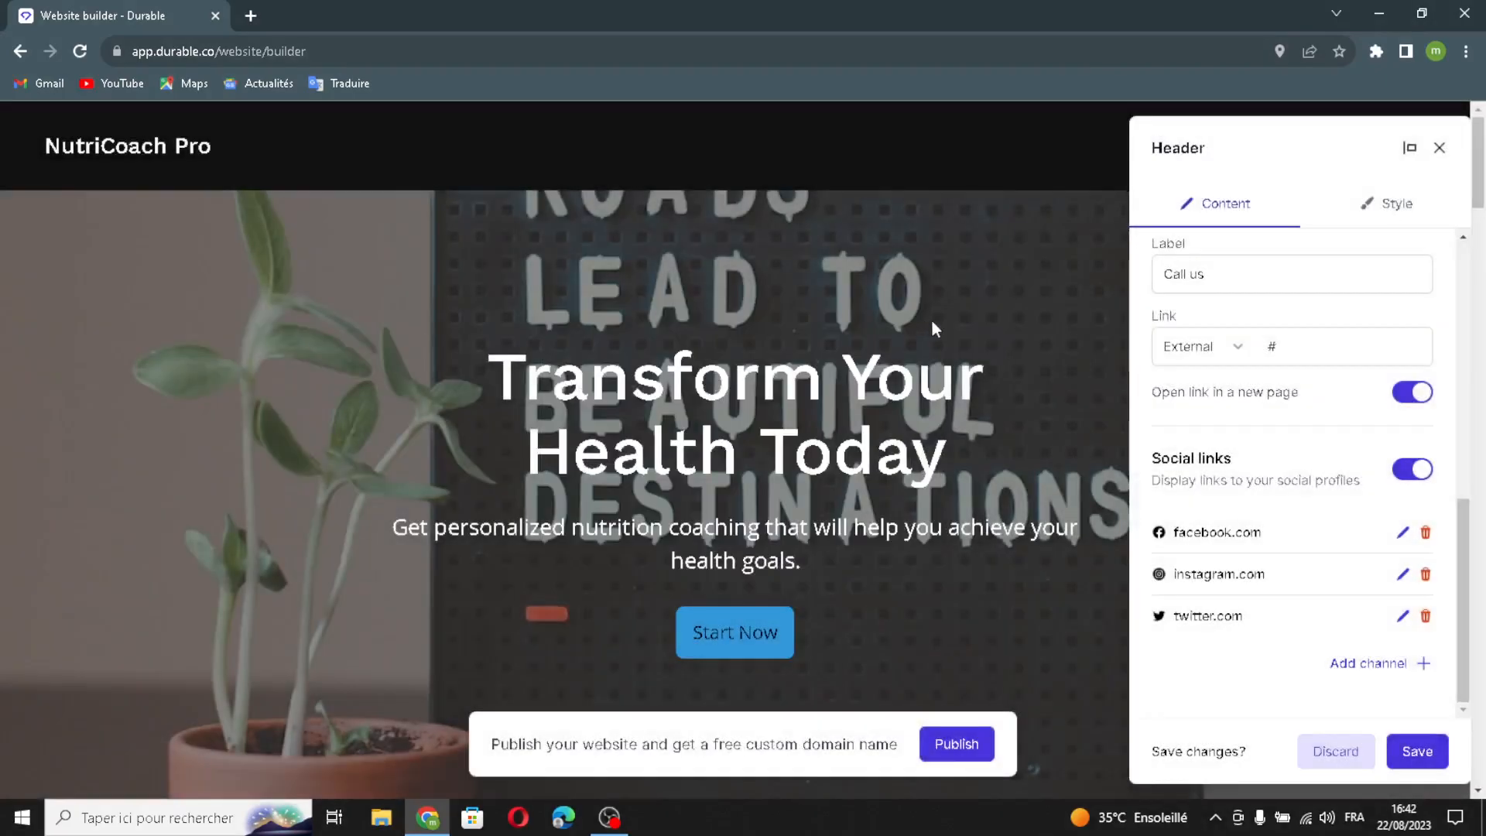
In the header's style settings, enable full width on desktop and make the header sticky on scroll
left_click(1386, 211)
scroll(1371, 259, "down", 5)
scroll(1239, 325, "up", 5)
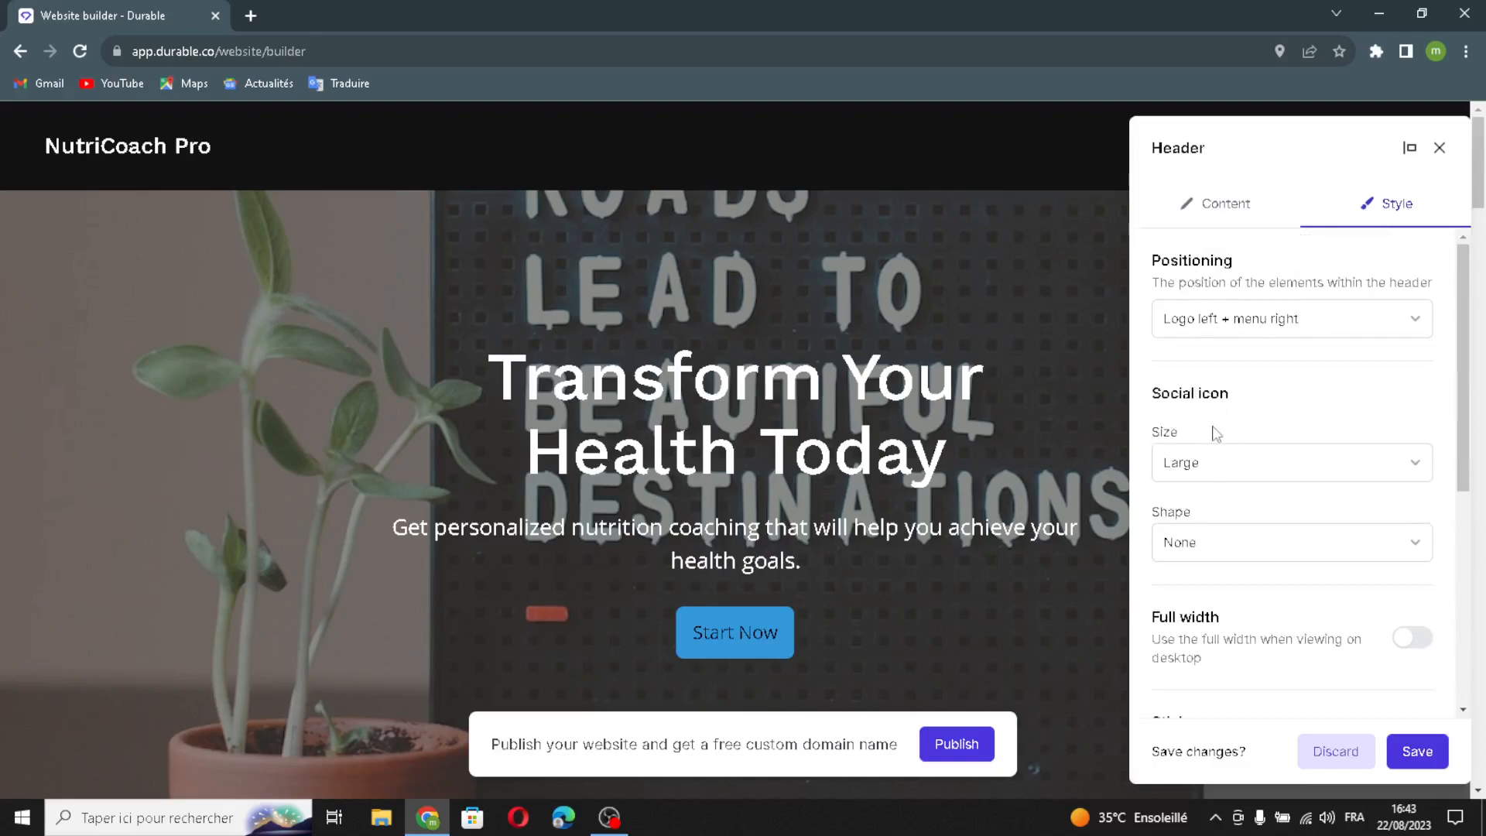
scroll(1185, 531, "down", 2)
left_click(1414, 457)
scroll(1416, 488, "down", 1)
left_click(1415, 461)
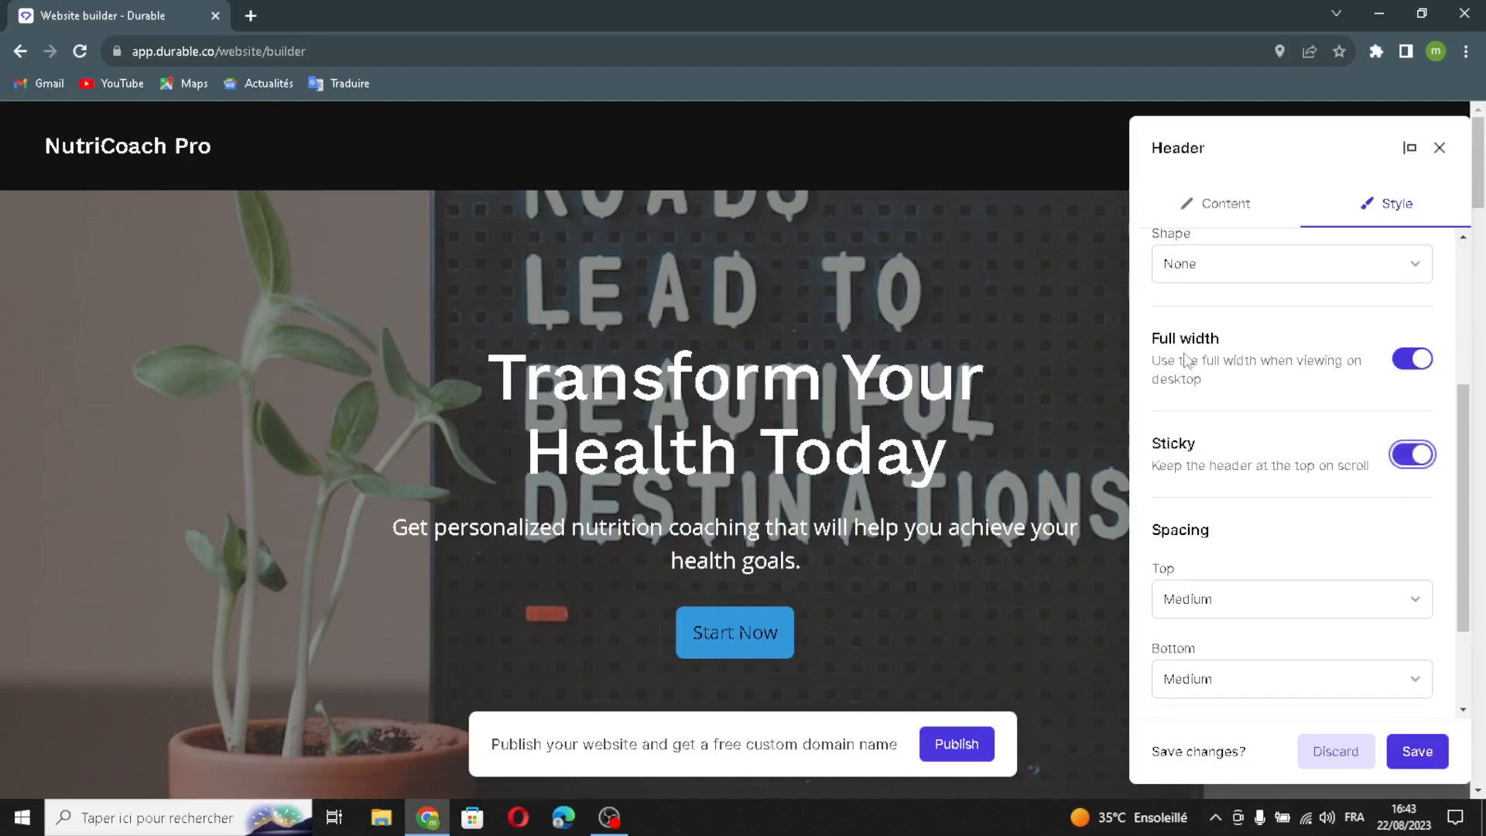
Change the header's background colour to dark brown #4d3b3b and save the header changes
scroll(1261, 594, "down", 1)
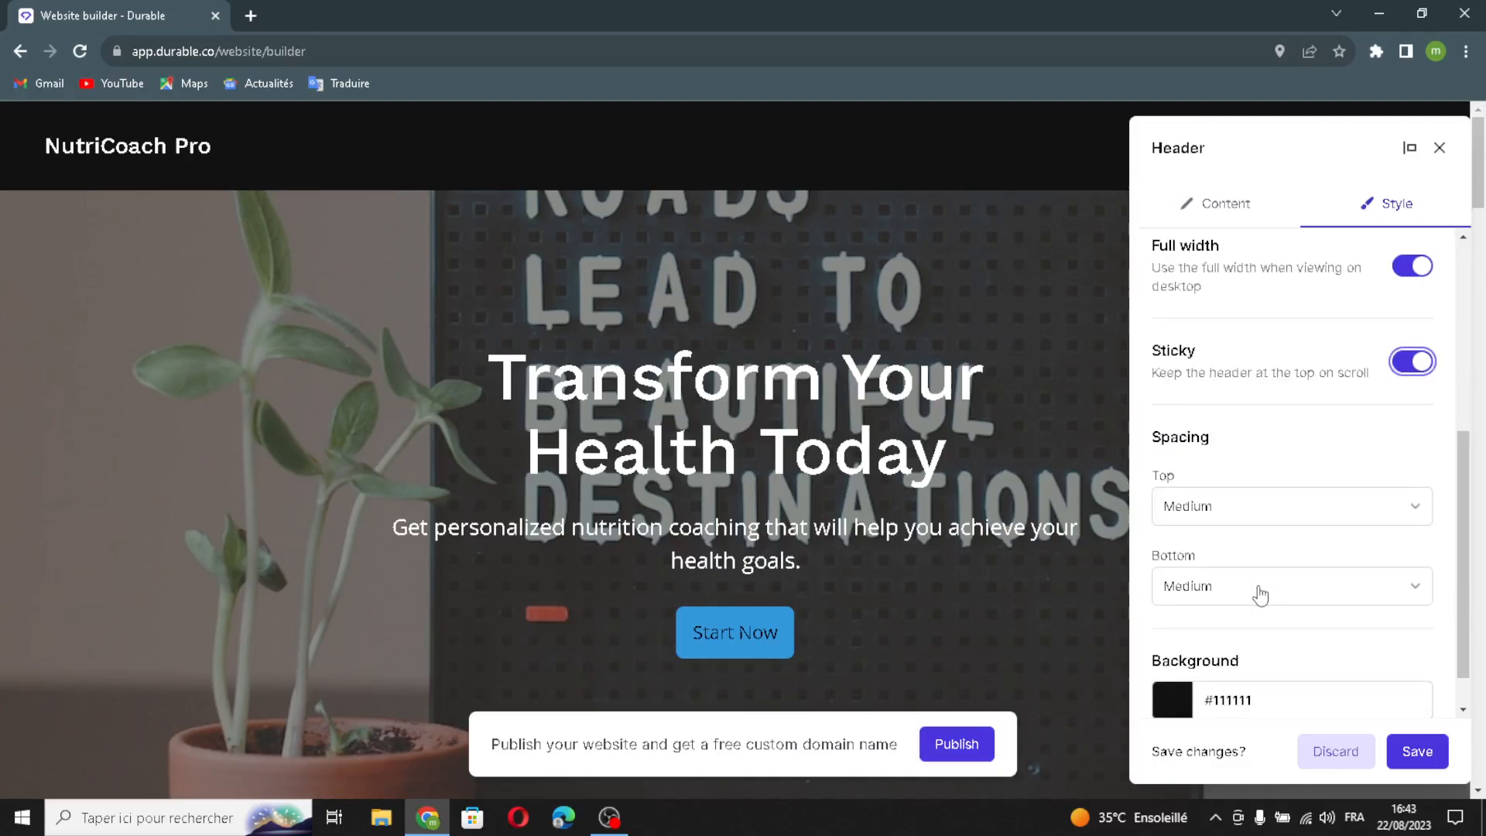
scroll(1231, 573, "down", 1)
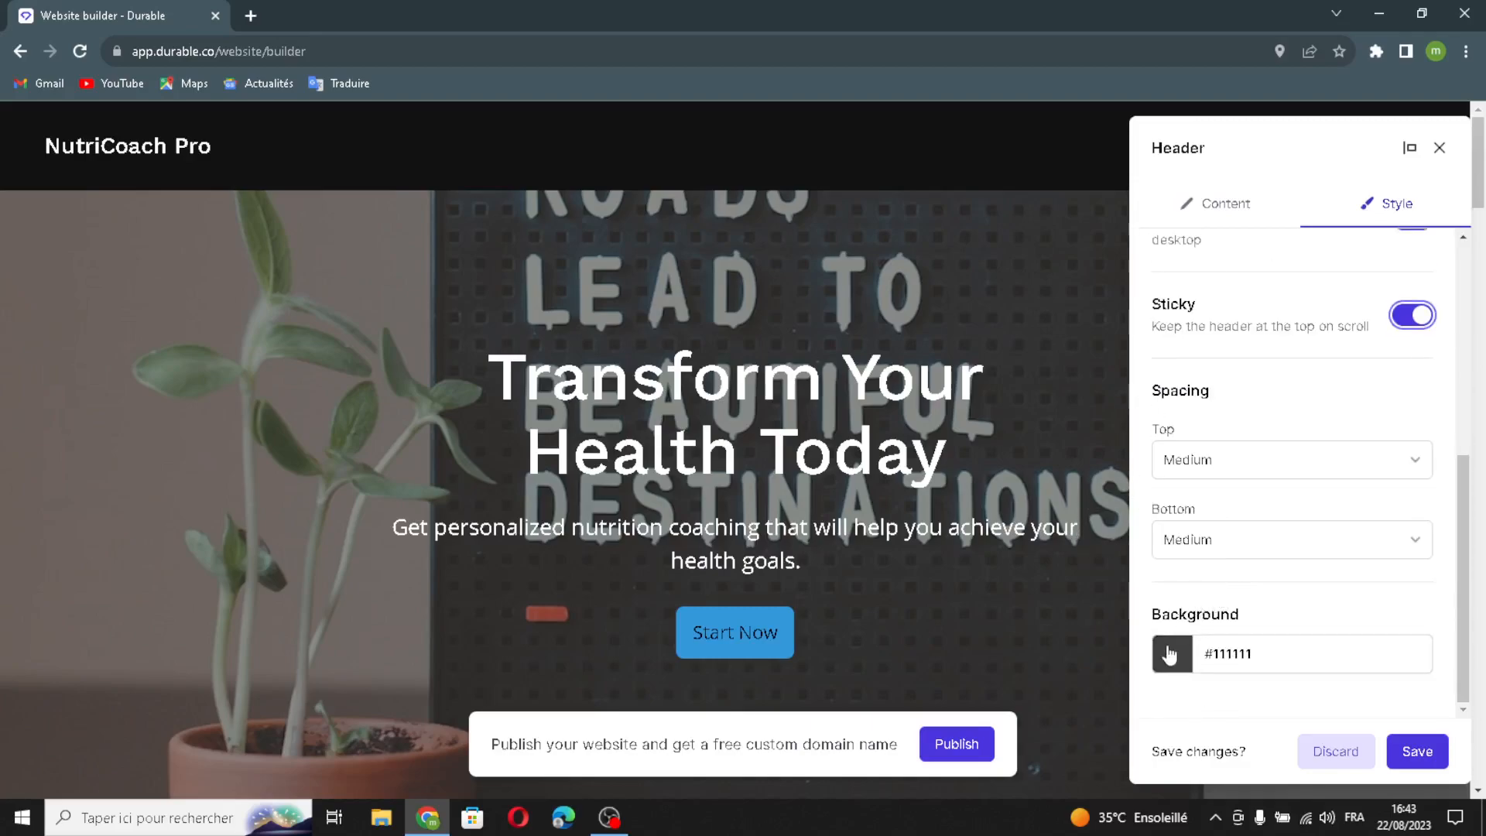
scroll(1173, 650, "up", 5)
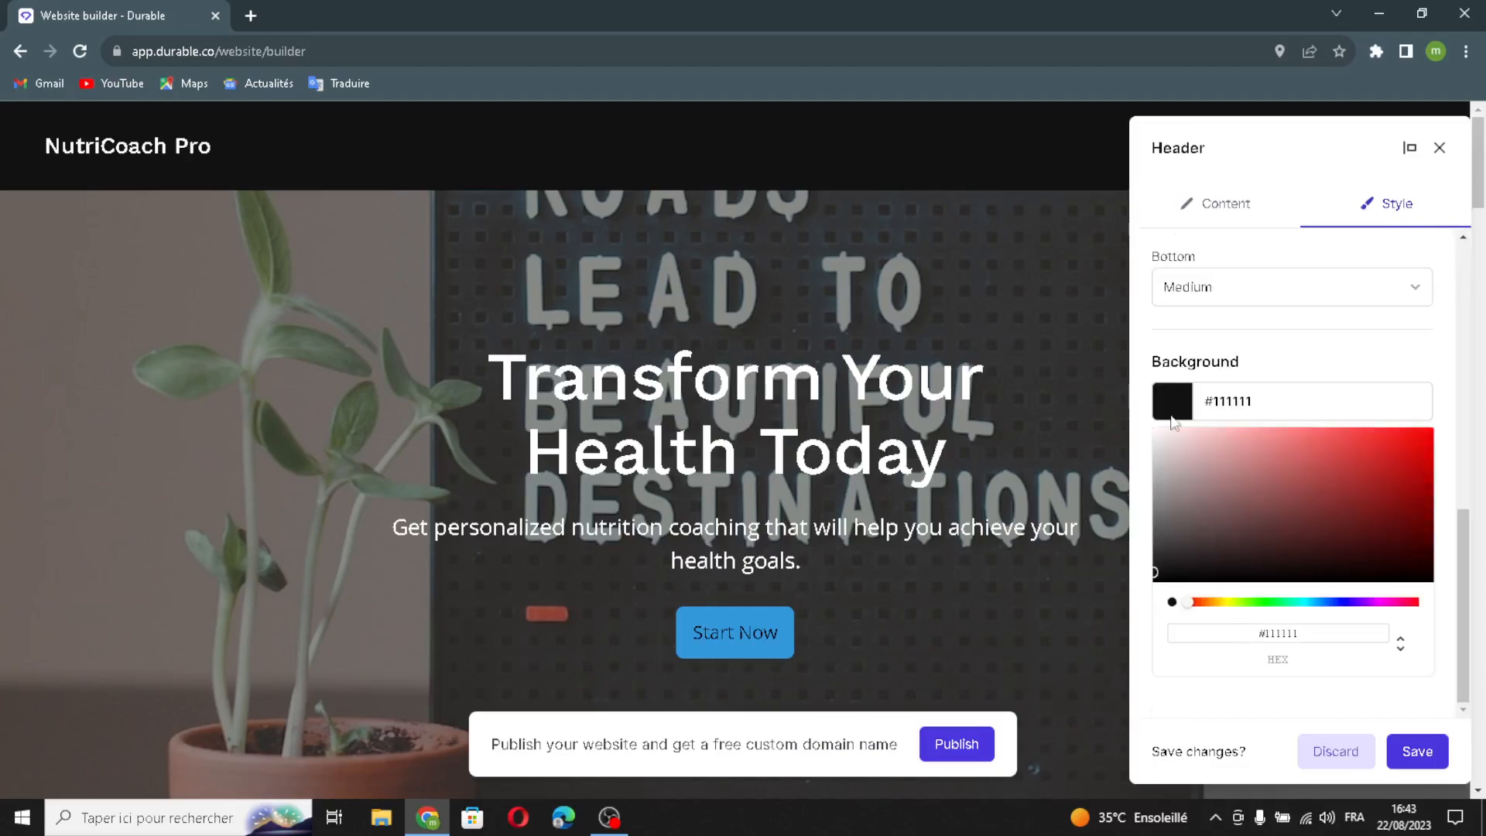
left_click(1279, 517)
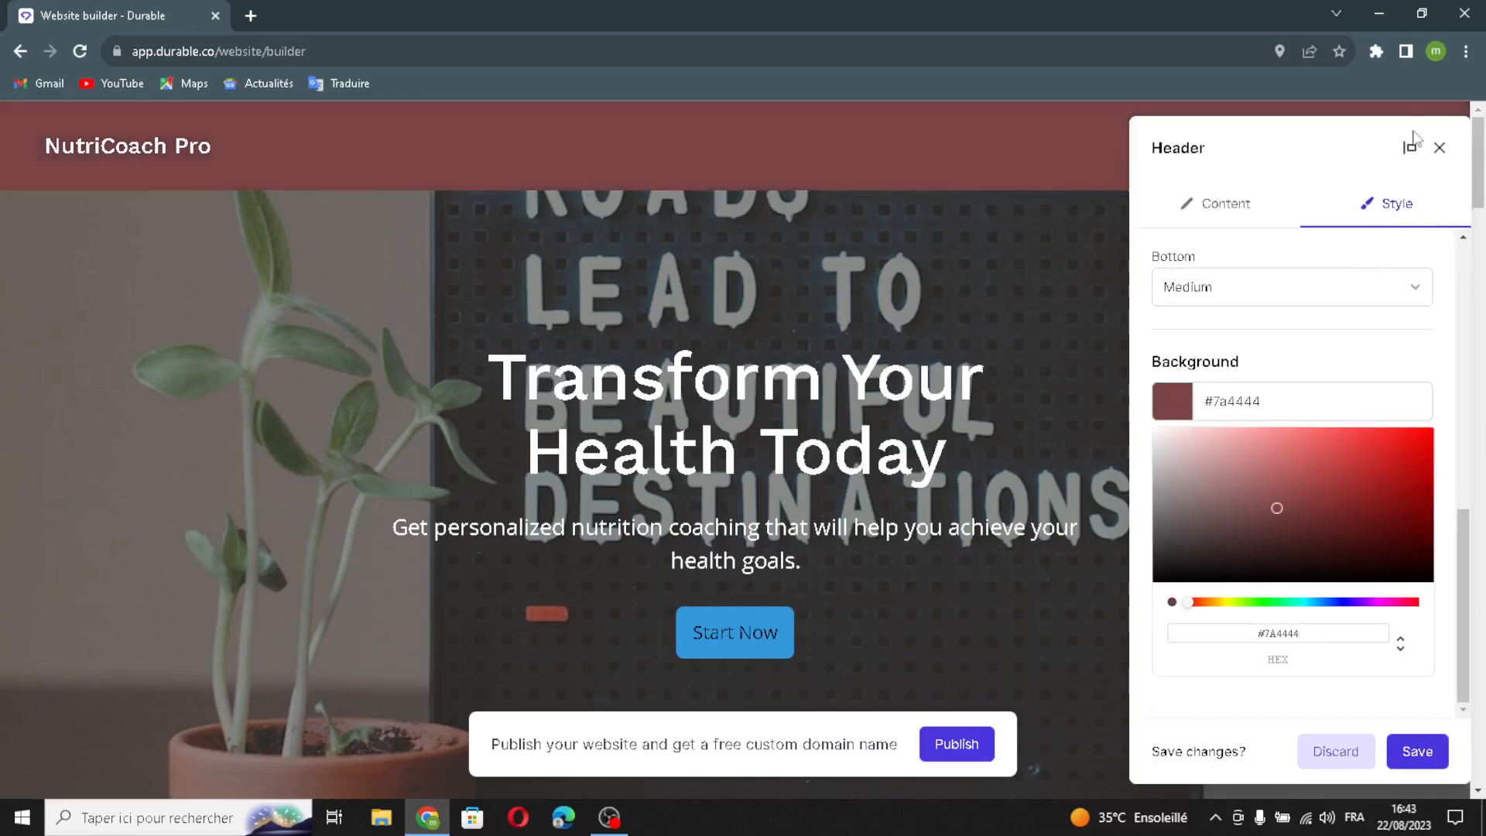
left_click(1218, 535)
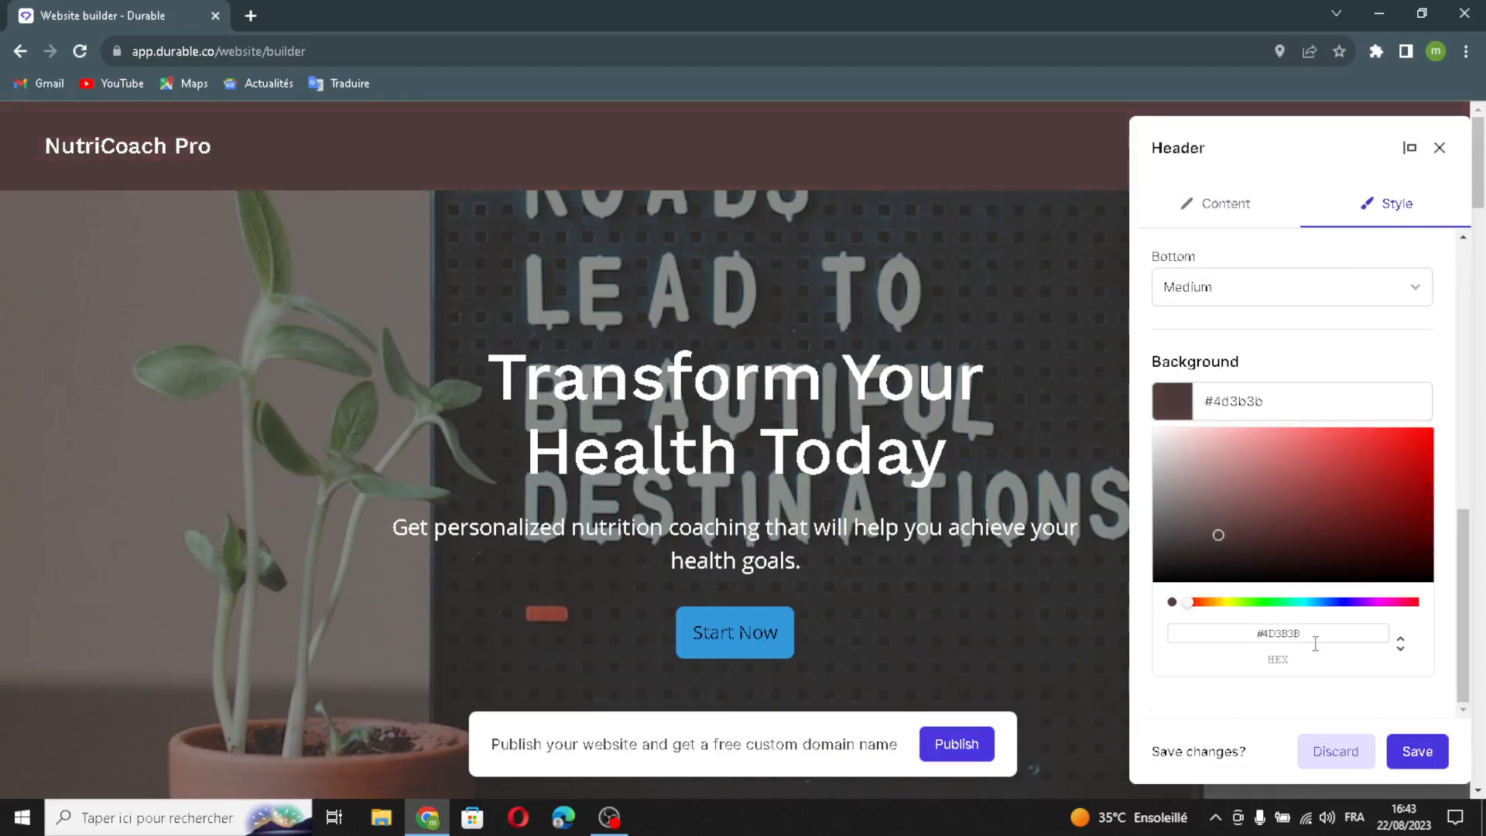
left_click(1417, 751)
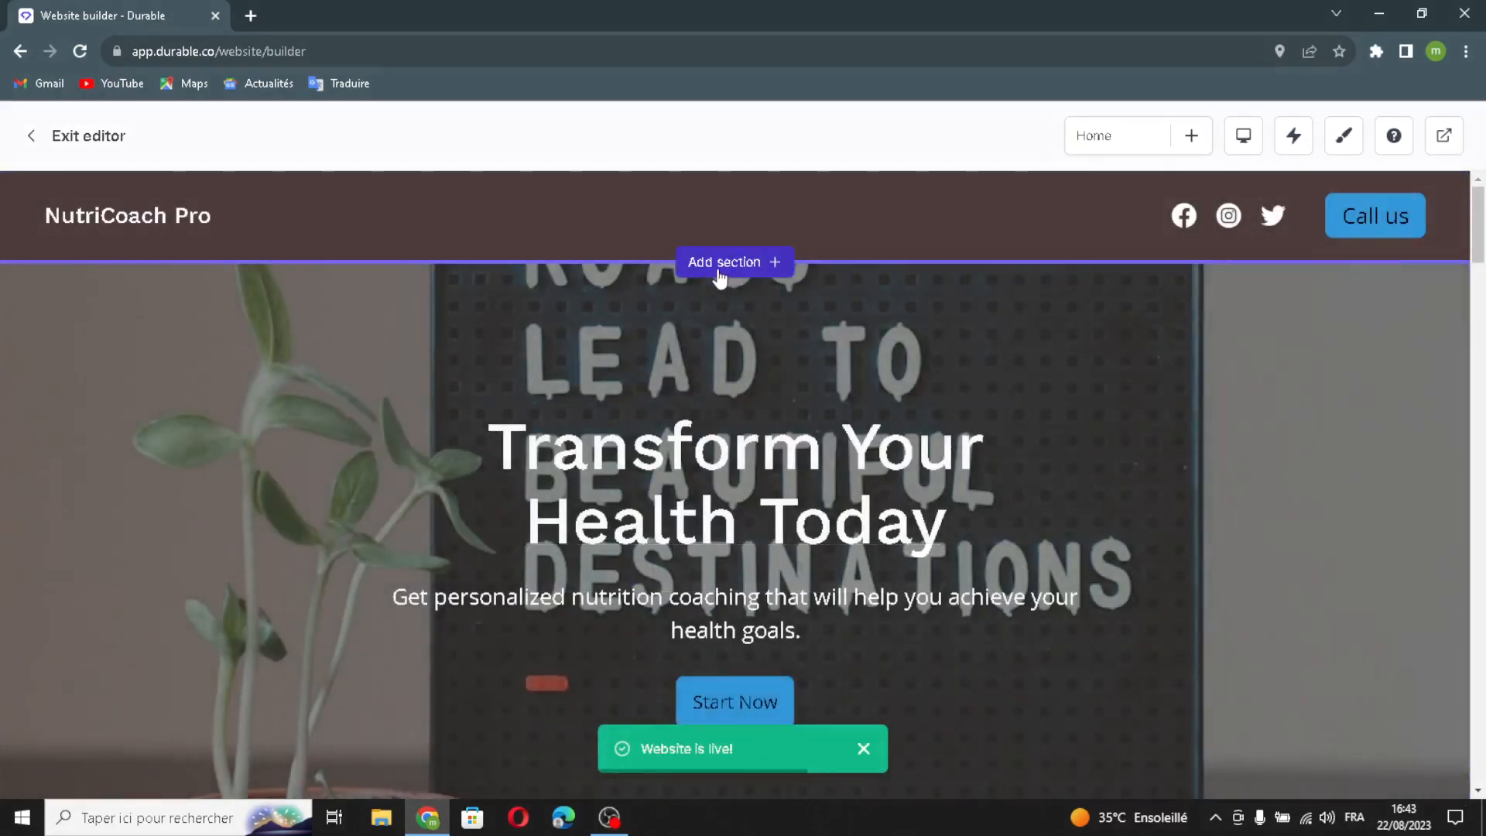
Review the section types and apps that can be added directly beneath the header, then close the list
left_click(715, 270)
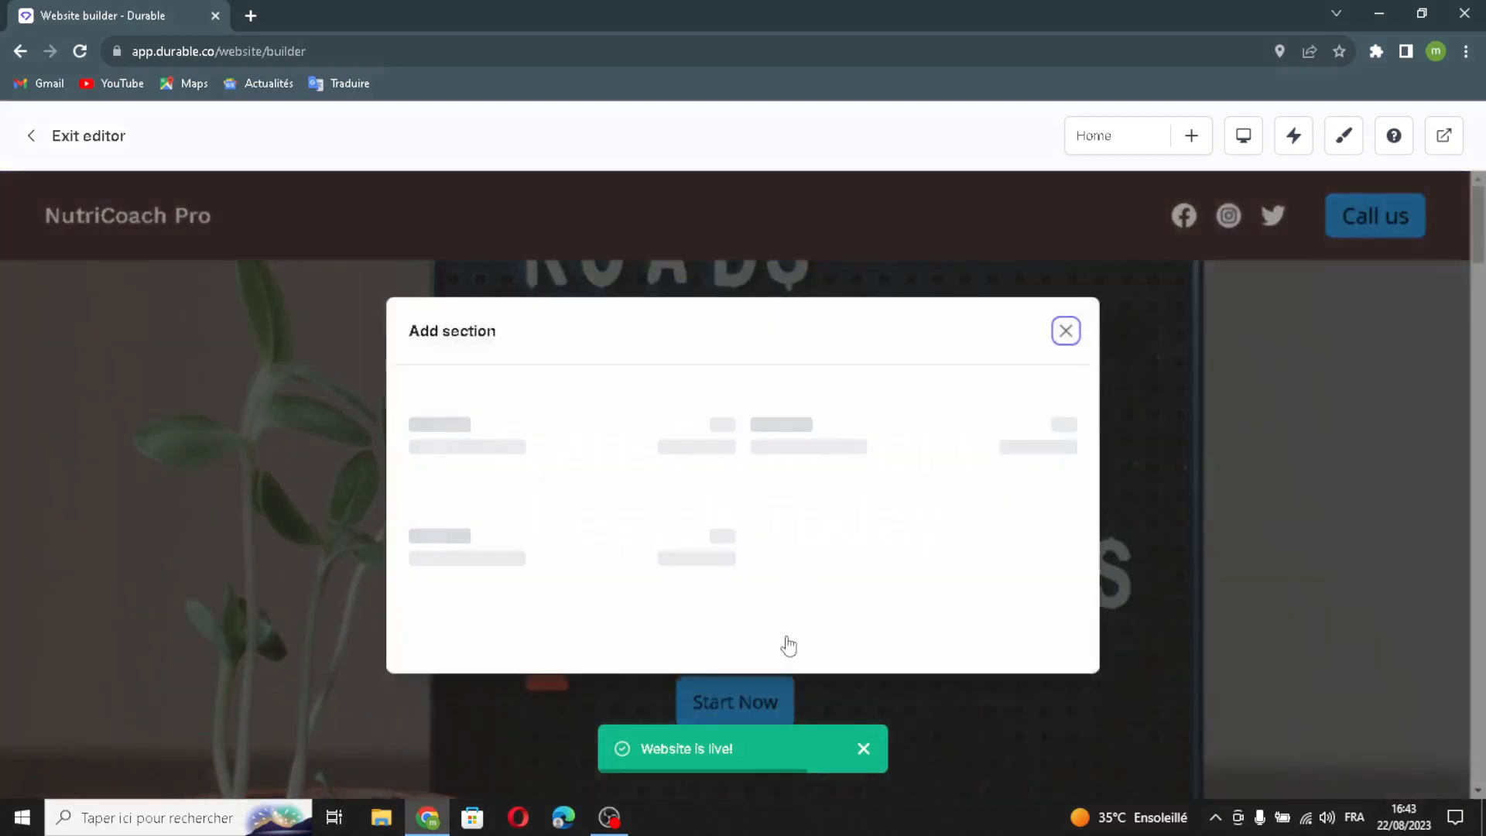
scroll(836, 555, "down", 4)
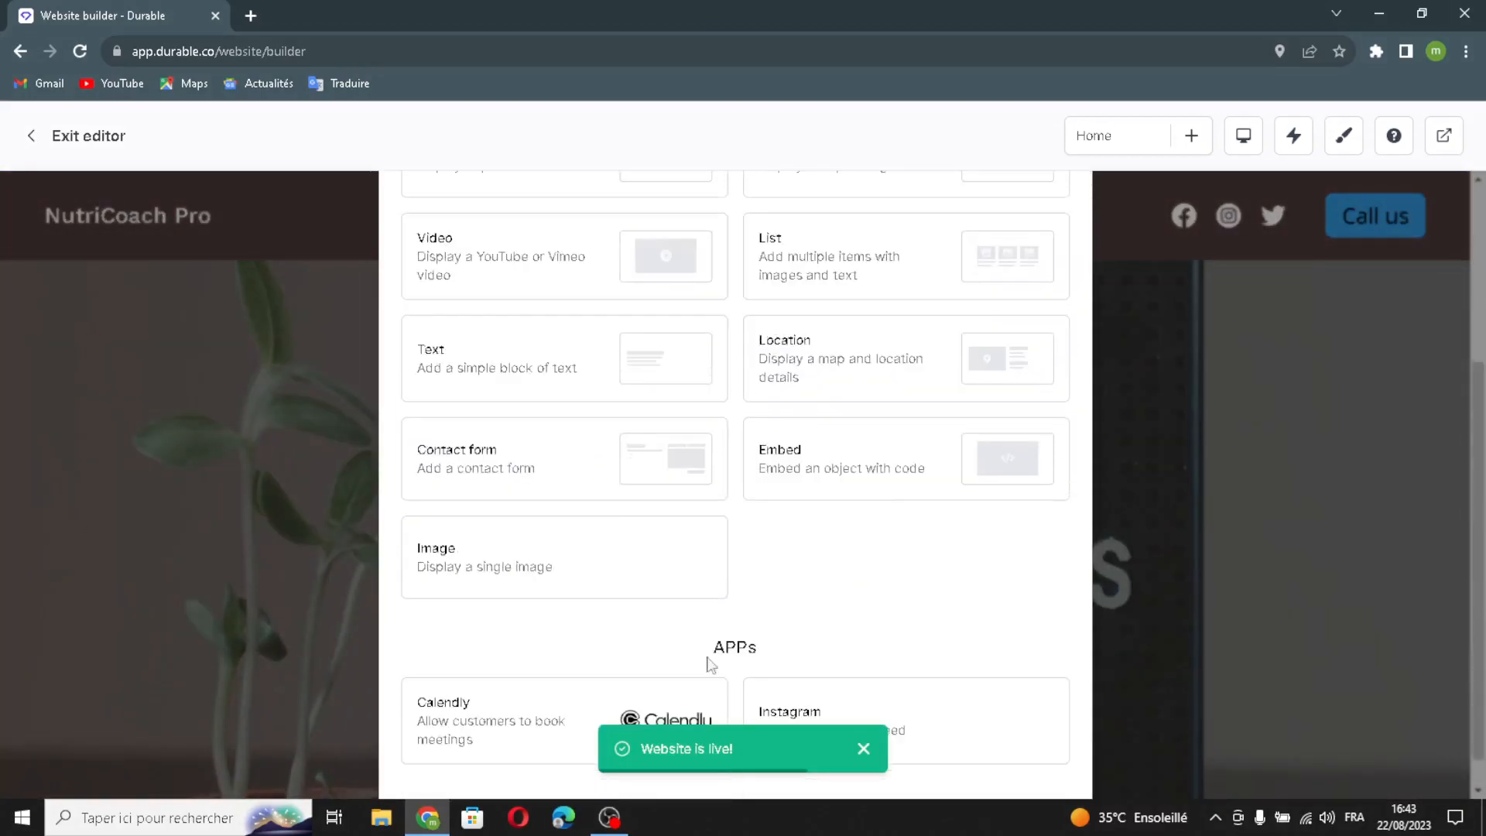
scroll(653, 521, "up", 4)
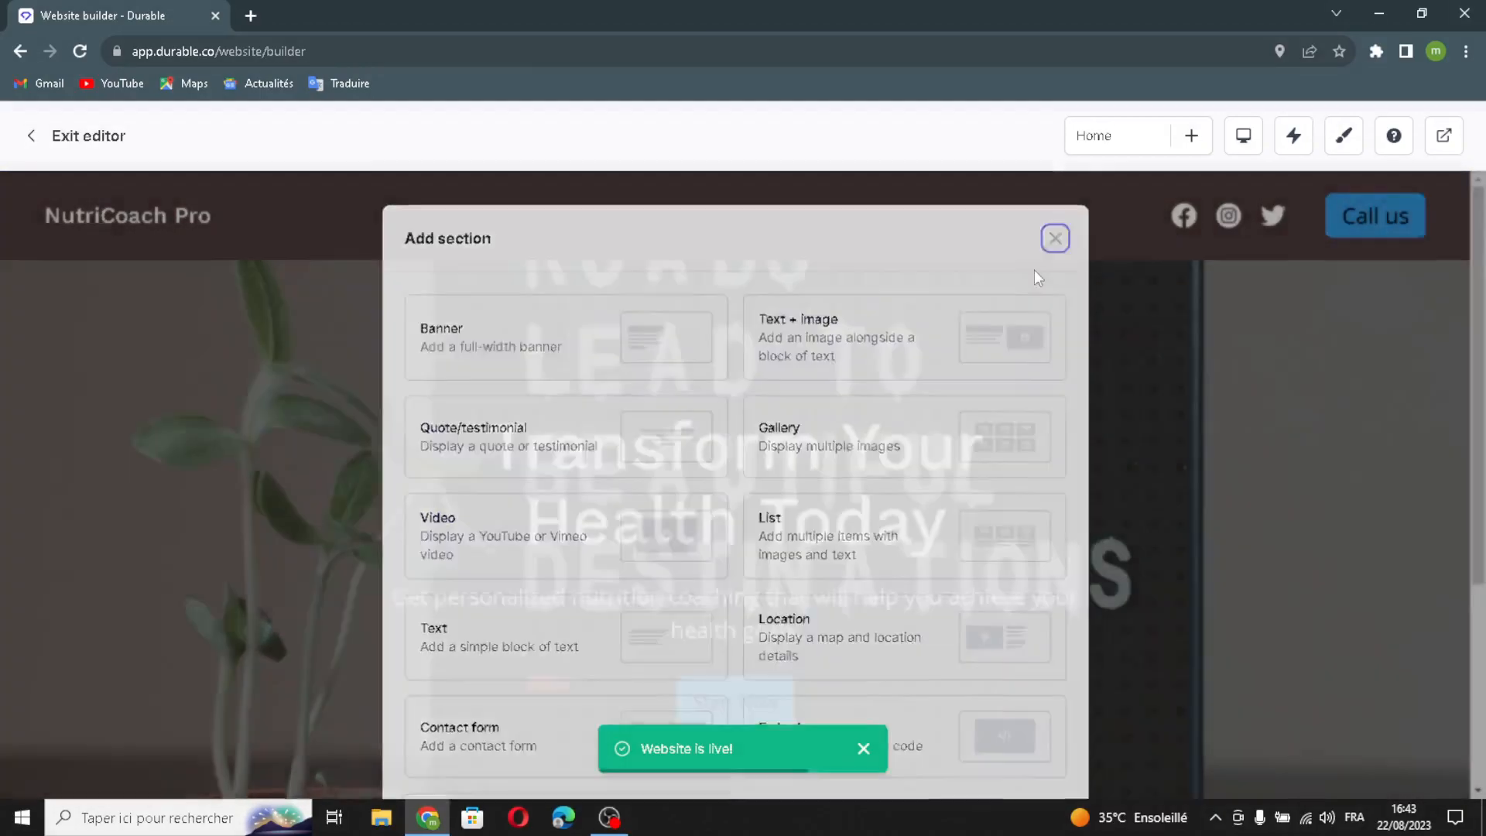
left_click(1071, 241)
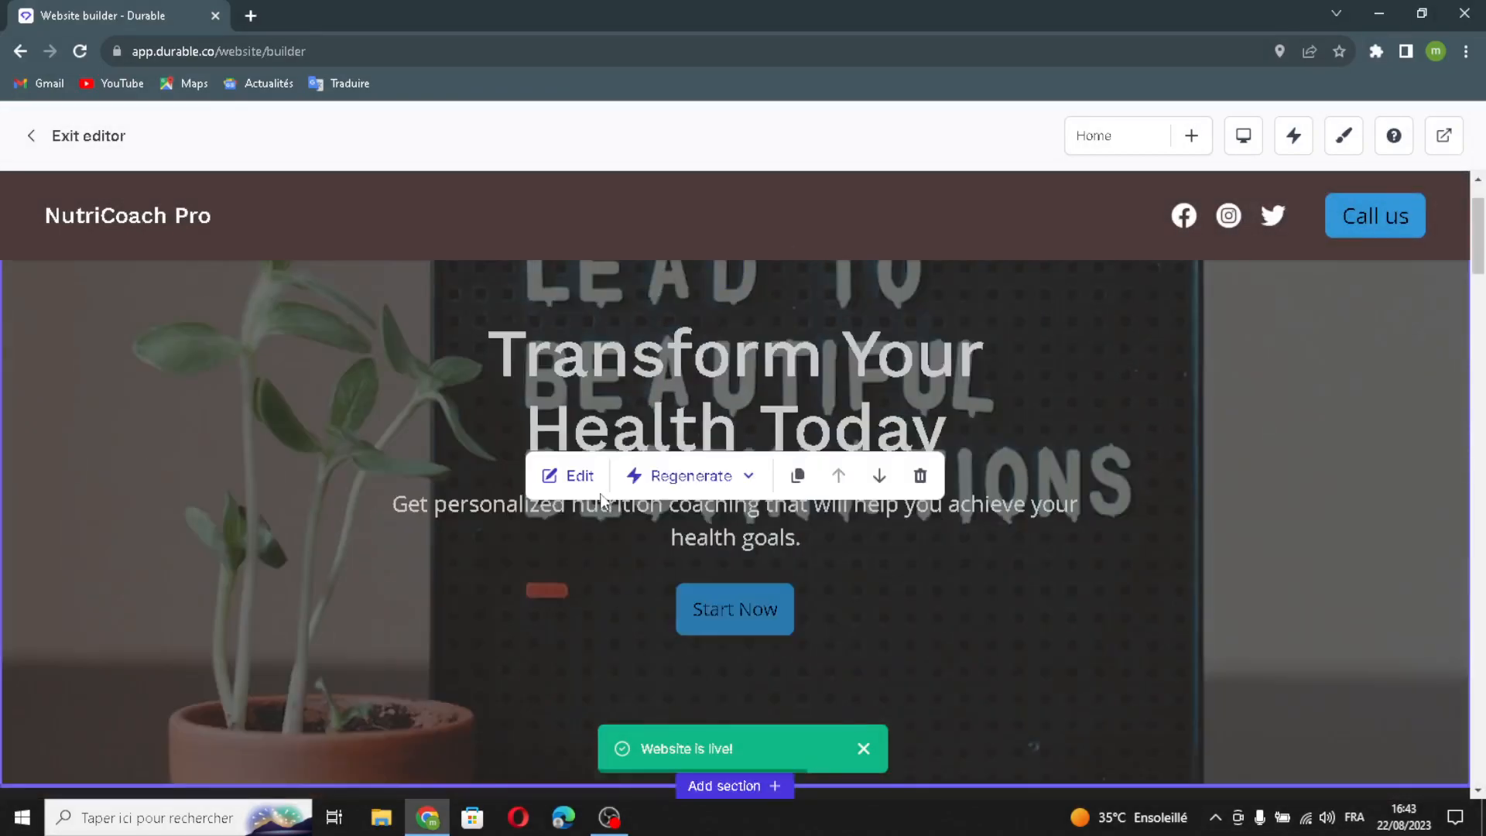
Regenerate both the heading and the subtext of the home page banner with AI
left_click(571, 476)
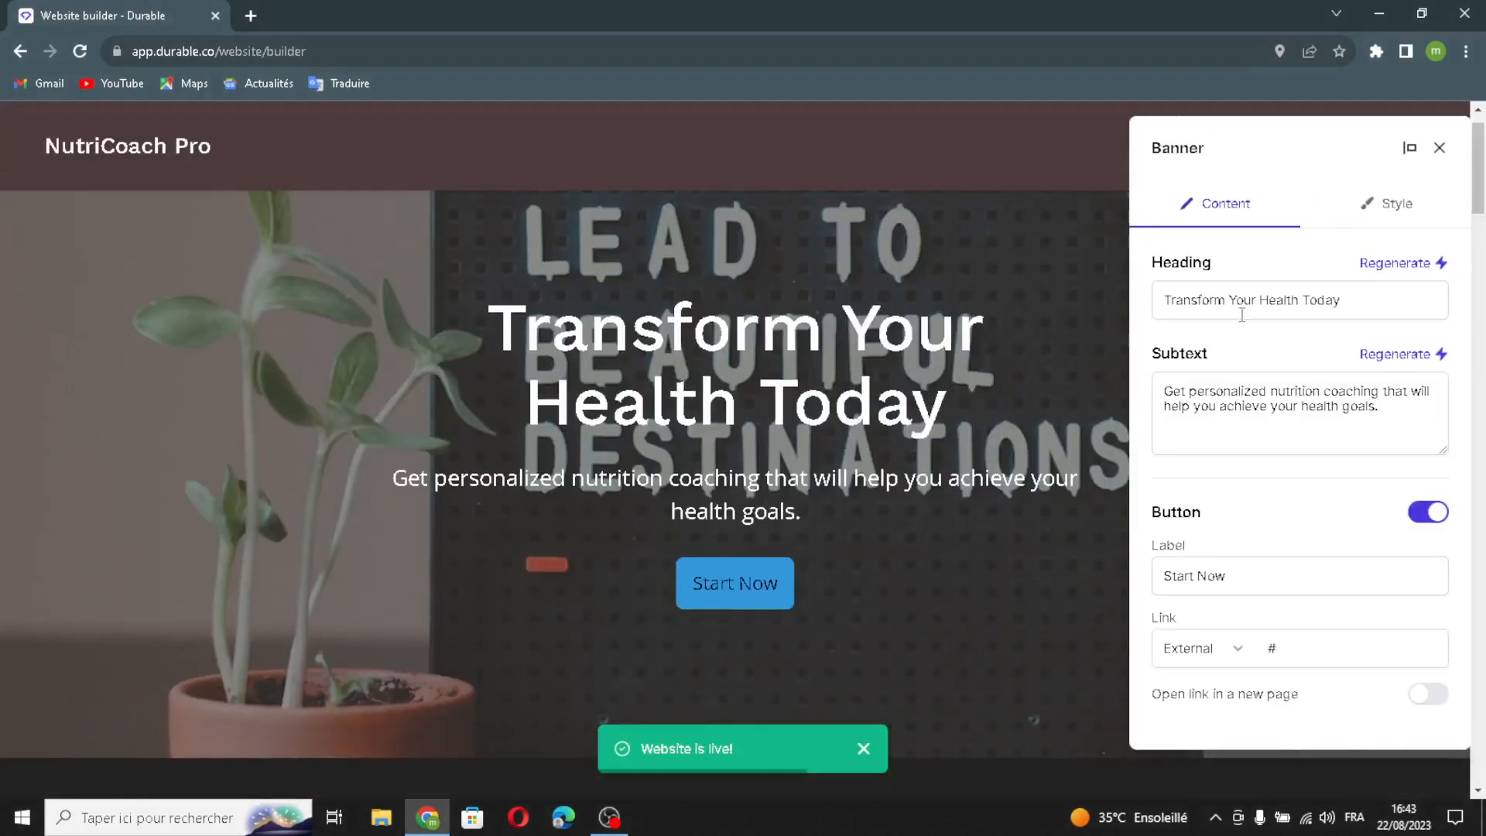
left_click(1398, 265)
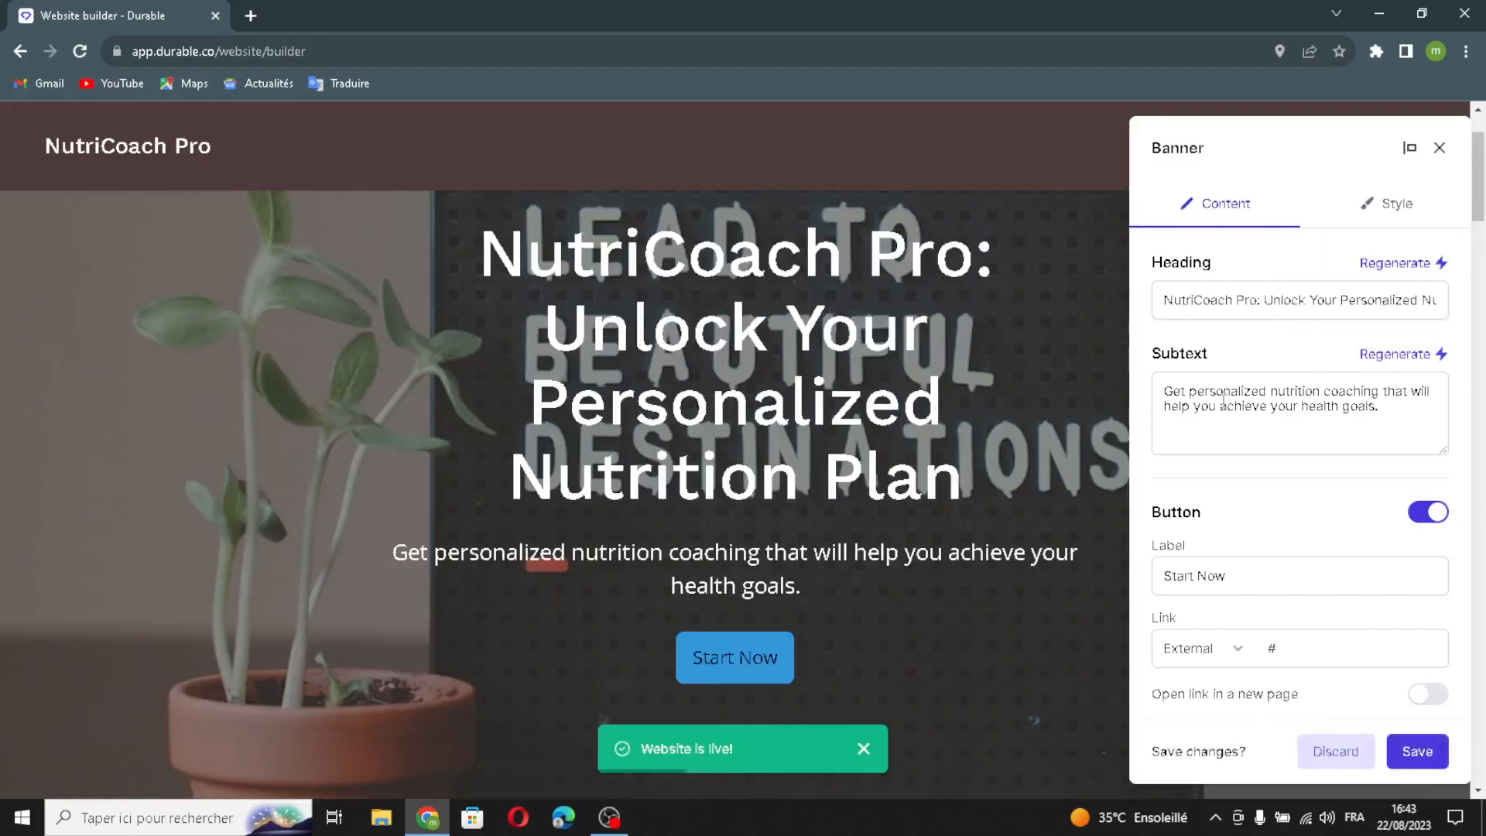
left_click(1398, 356)
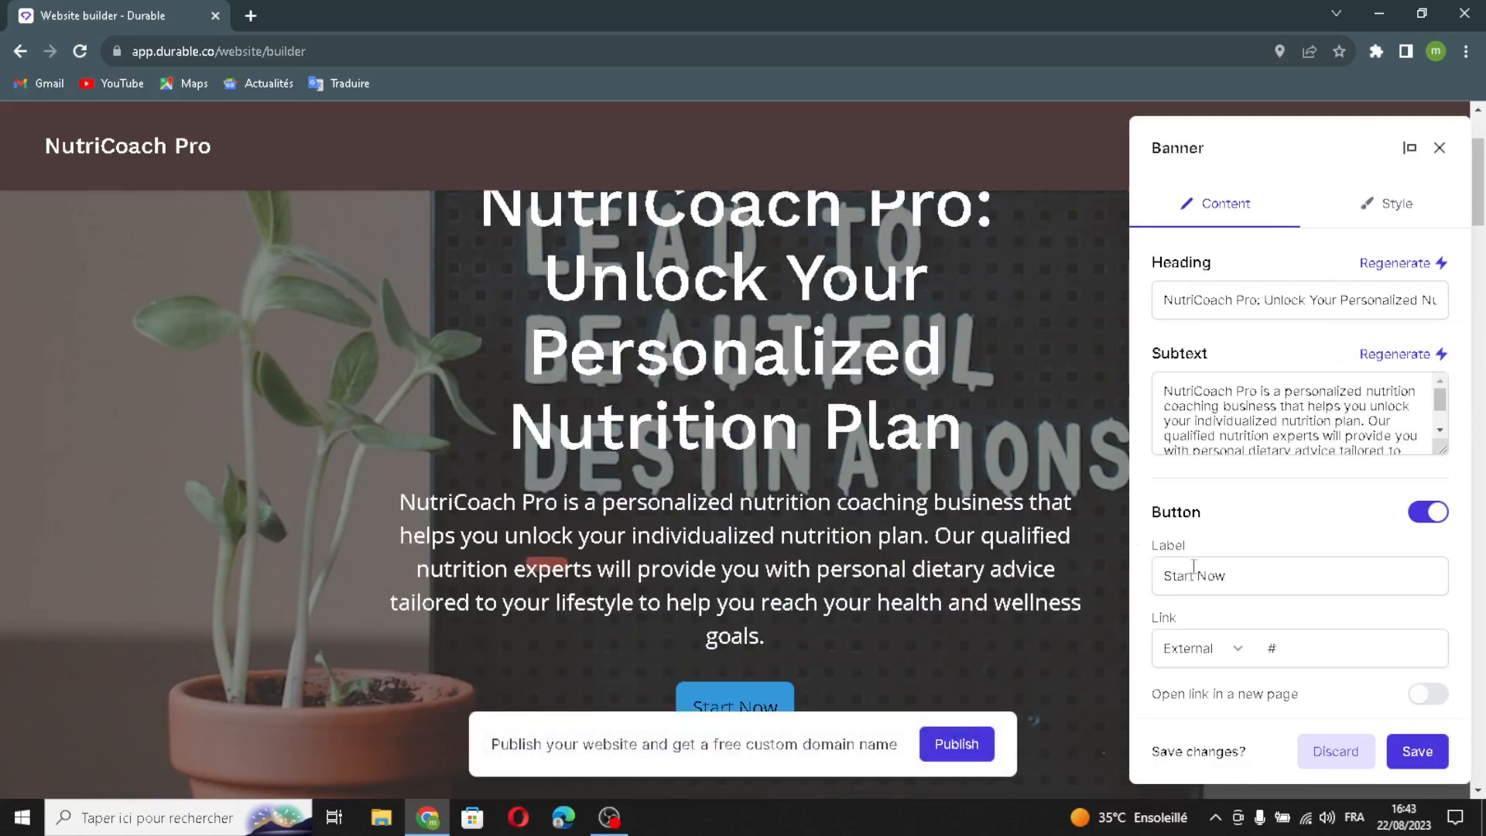
left_click(1320, 639)
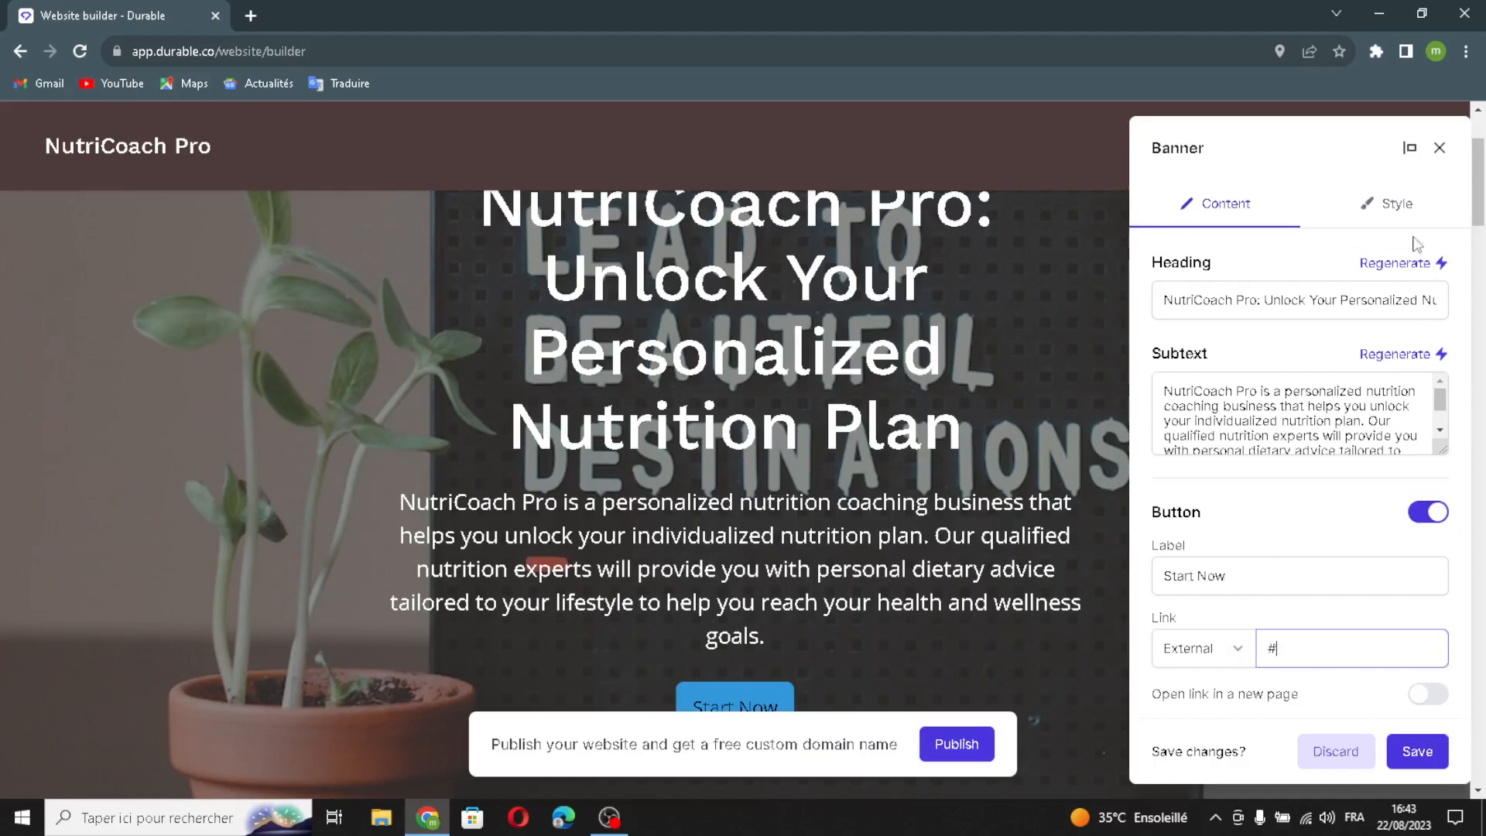
In the banner's style settings, set the horizontal alignment to left
left_click(1402, 217)
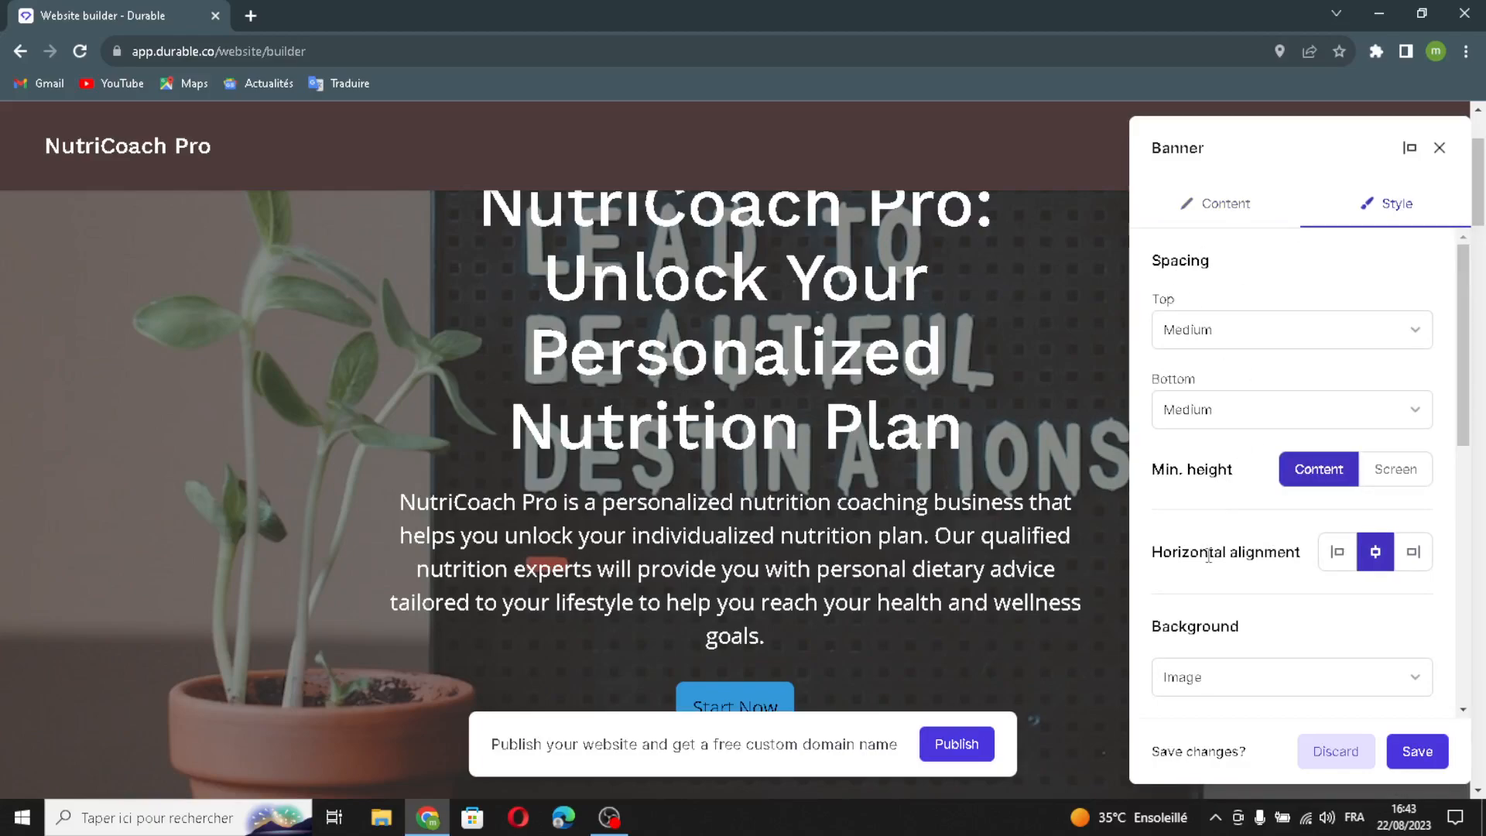
scroll(1216, 519, "down", 1)
left_click(1338, 461)
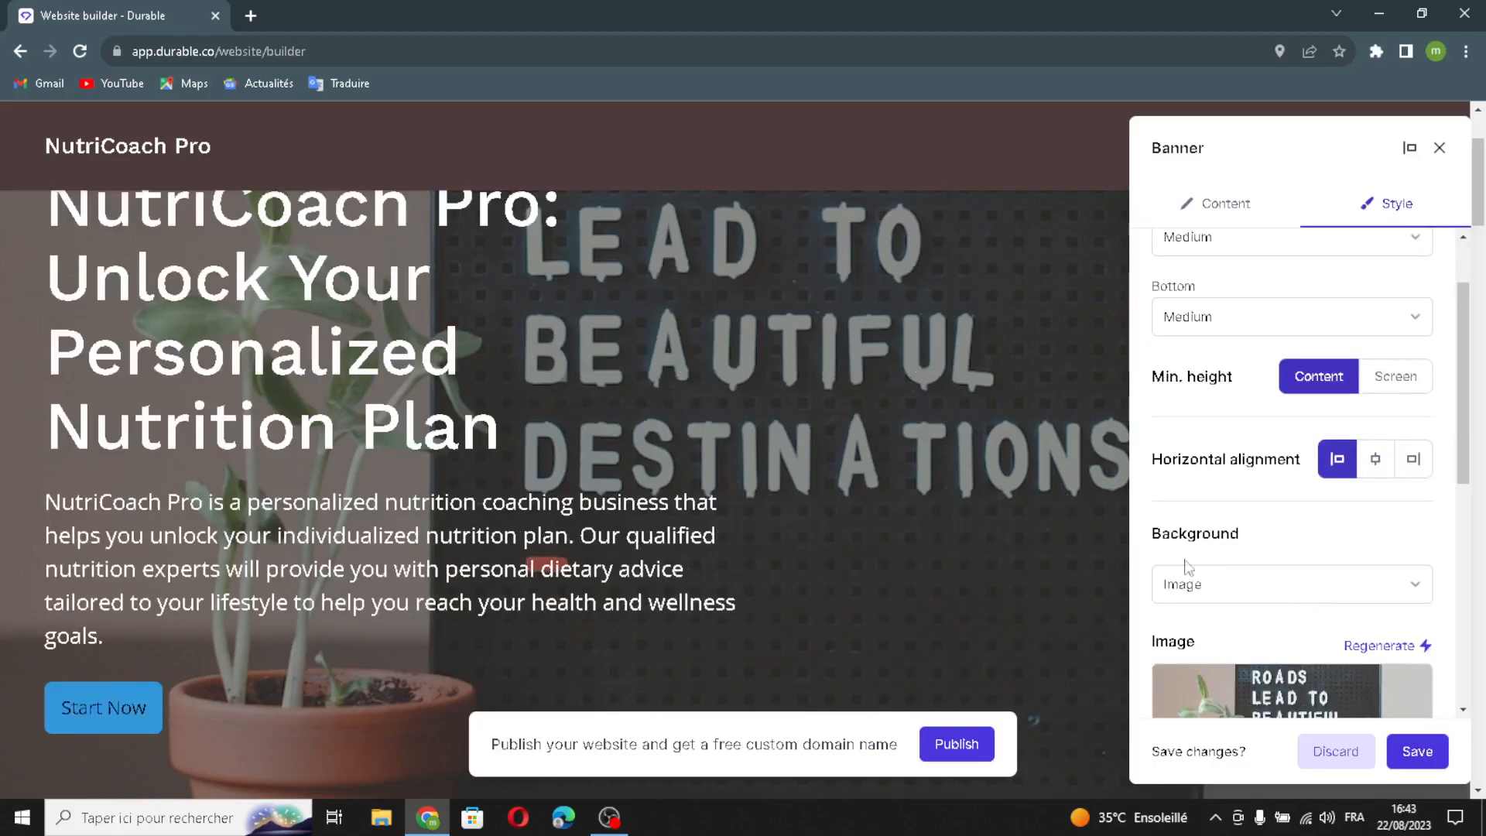
Set the banner's background overlay colour to #c86e6e, enable combining it with the header, and save the banner
scroll(1237, 608, "down", 1)
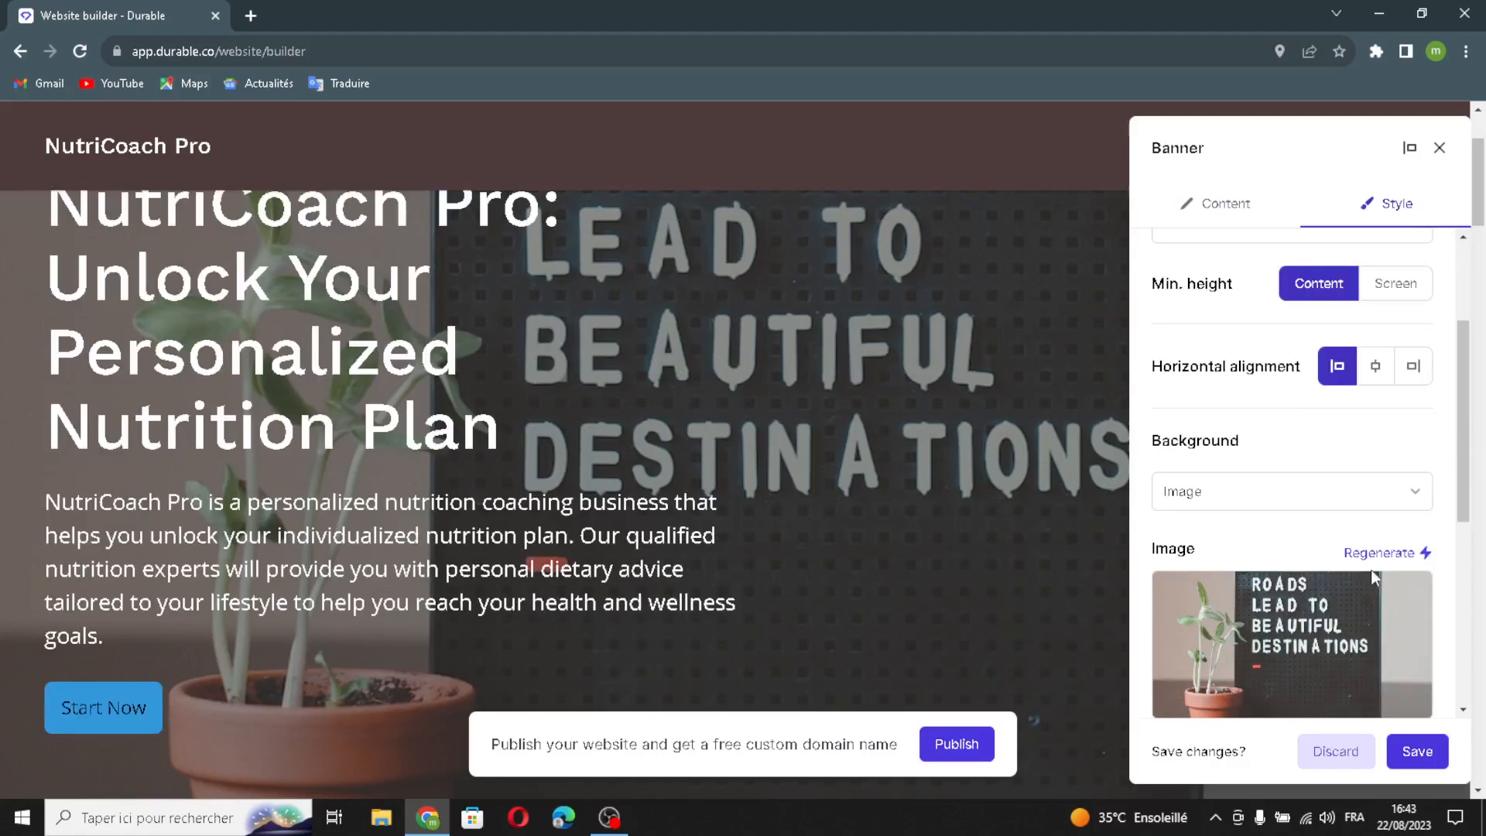
scroll(1301, 657, "down", 3)
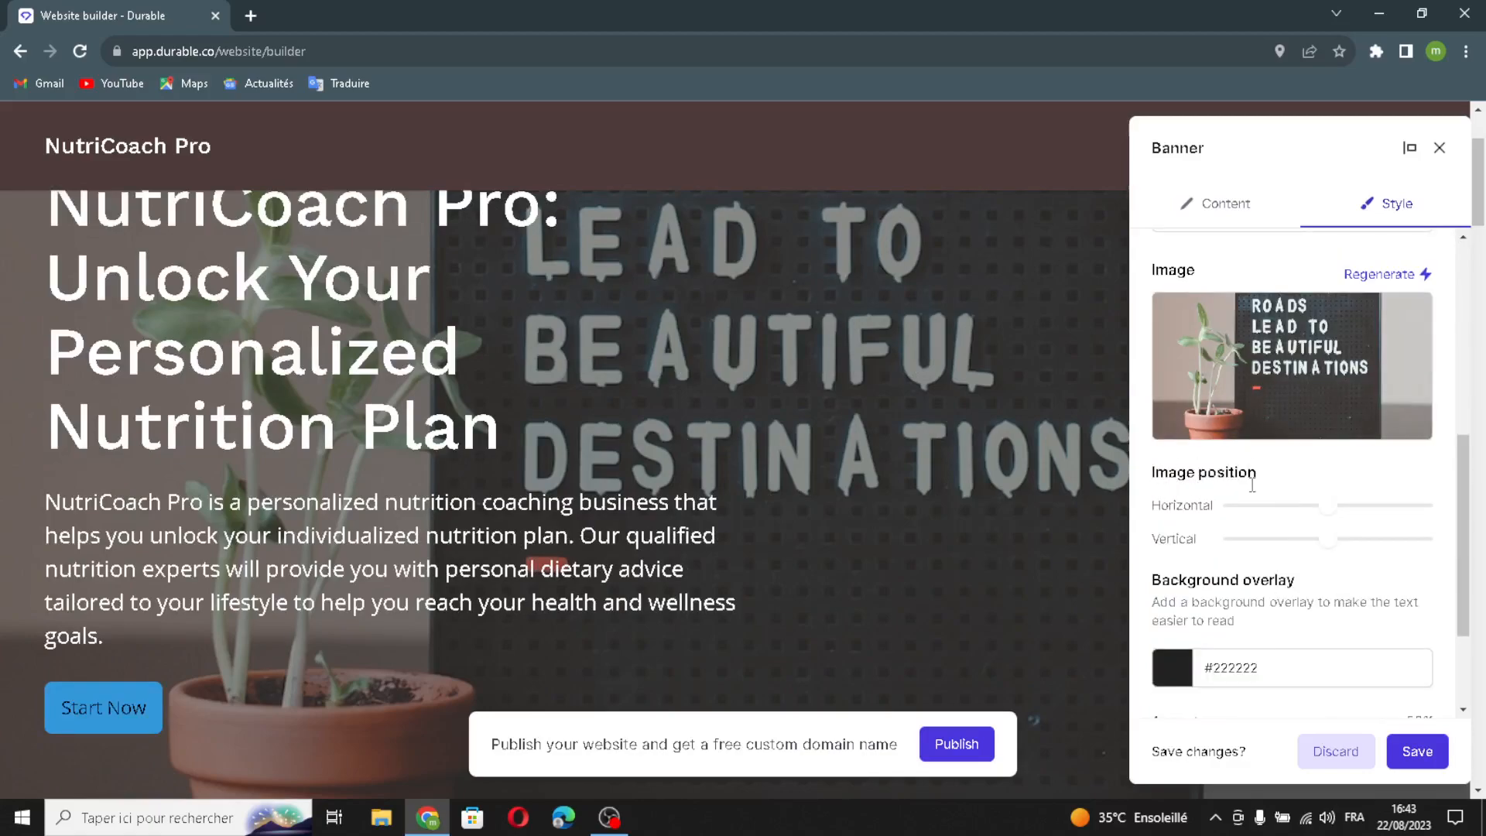
scroll(1289, 559, "down", 1)
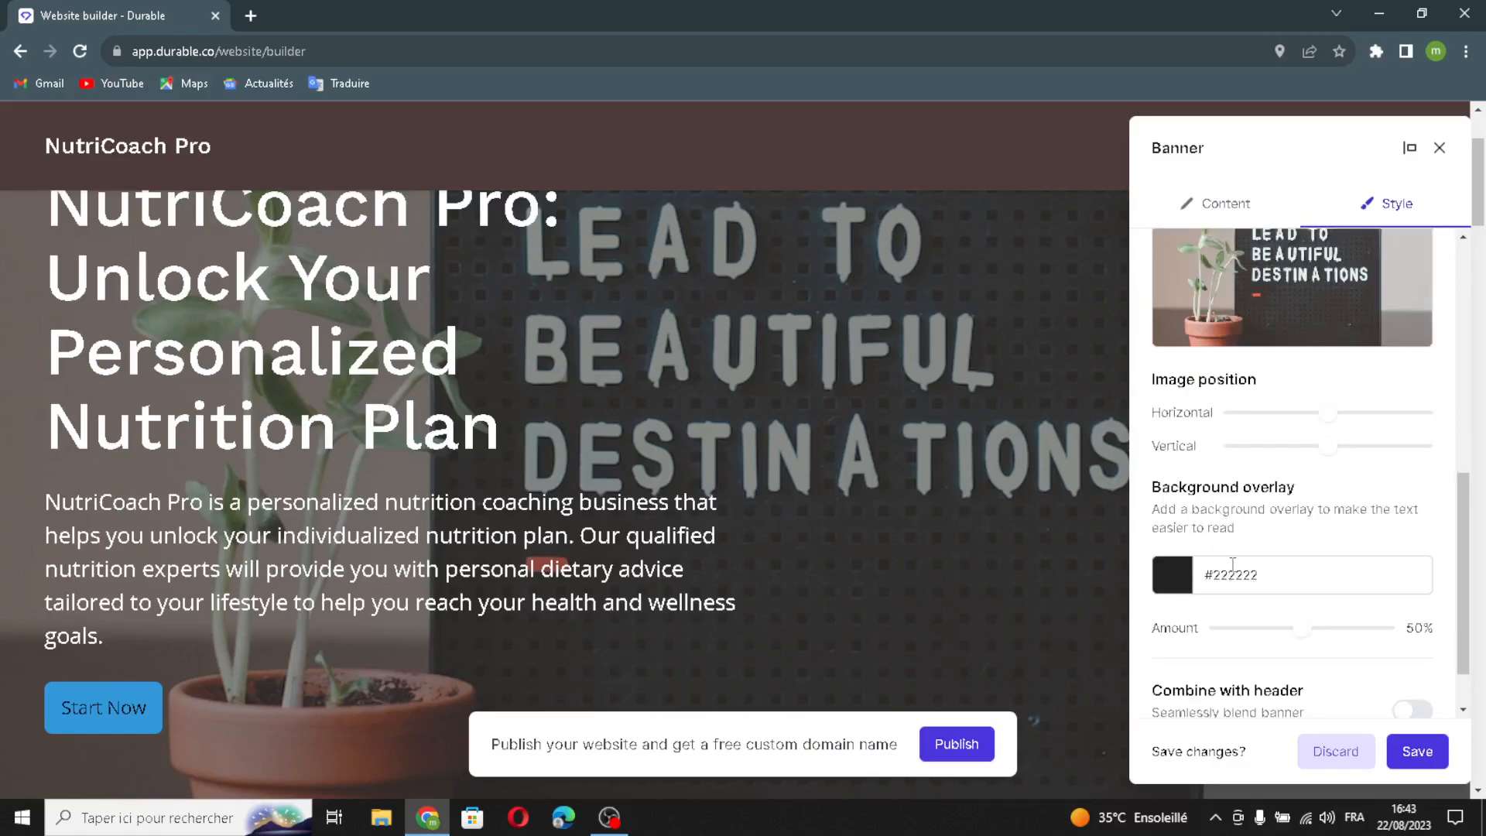
left_click(1182, 590)
left_click(1279, 315)
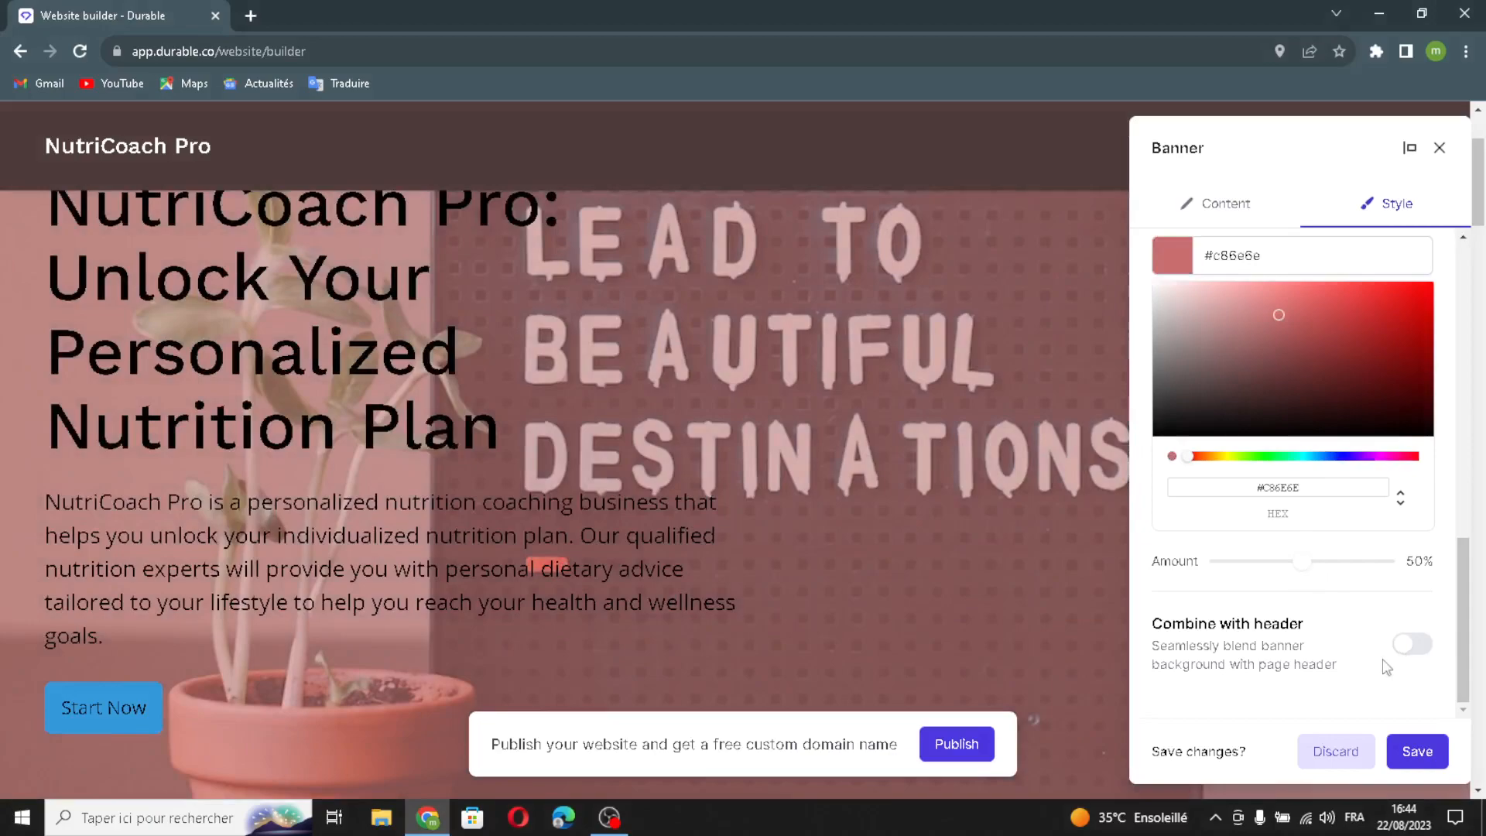
left_click(1413, 644)
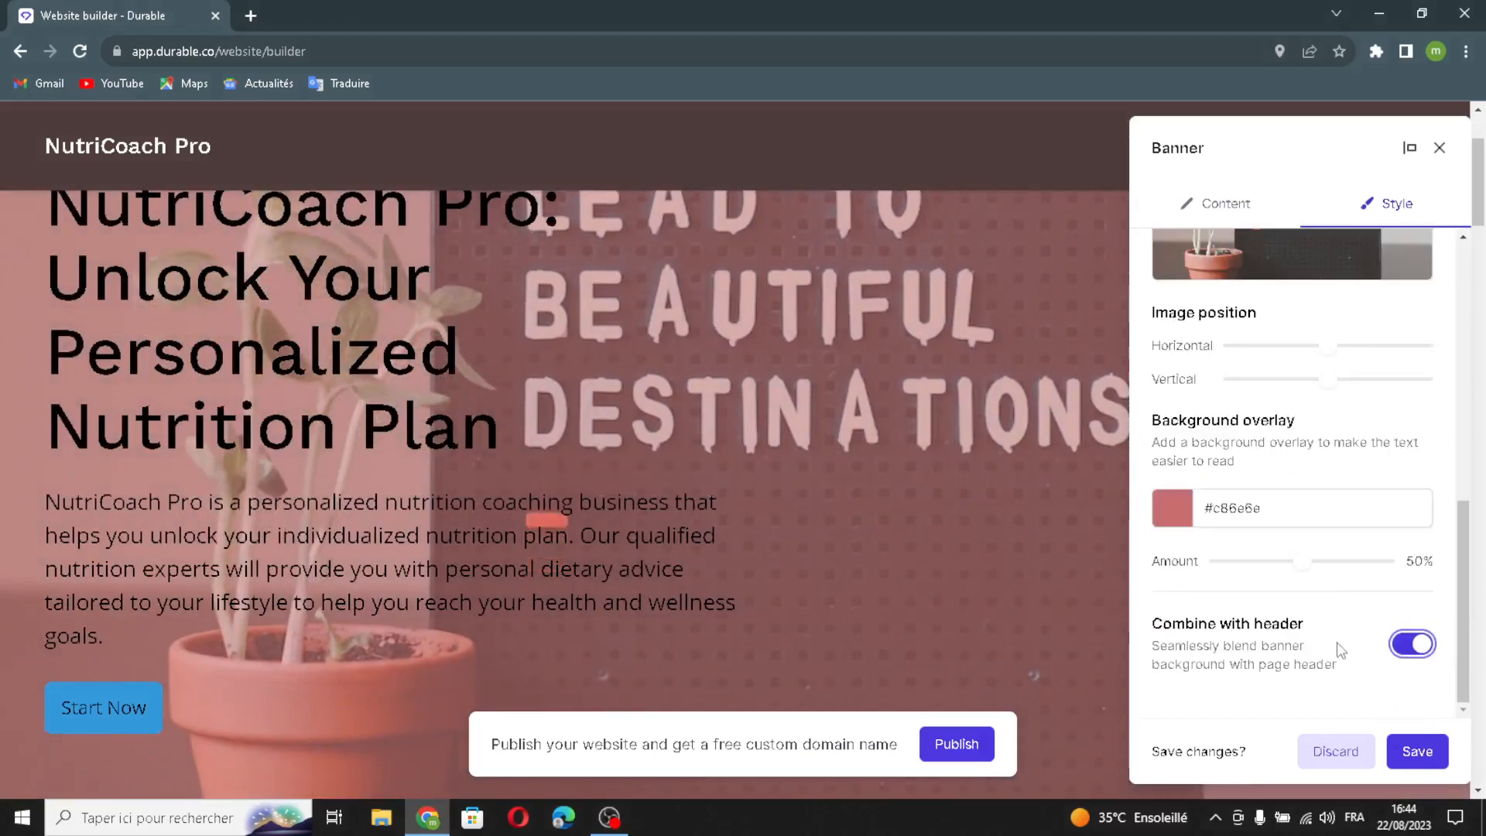
left_click(1434, 750)
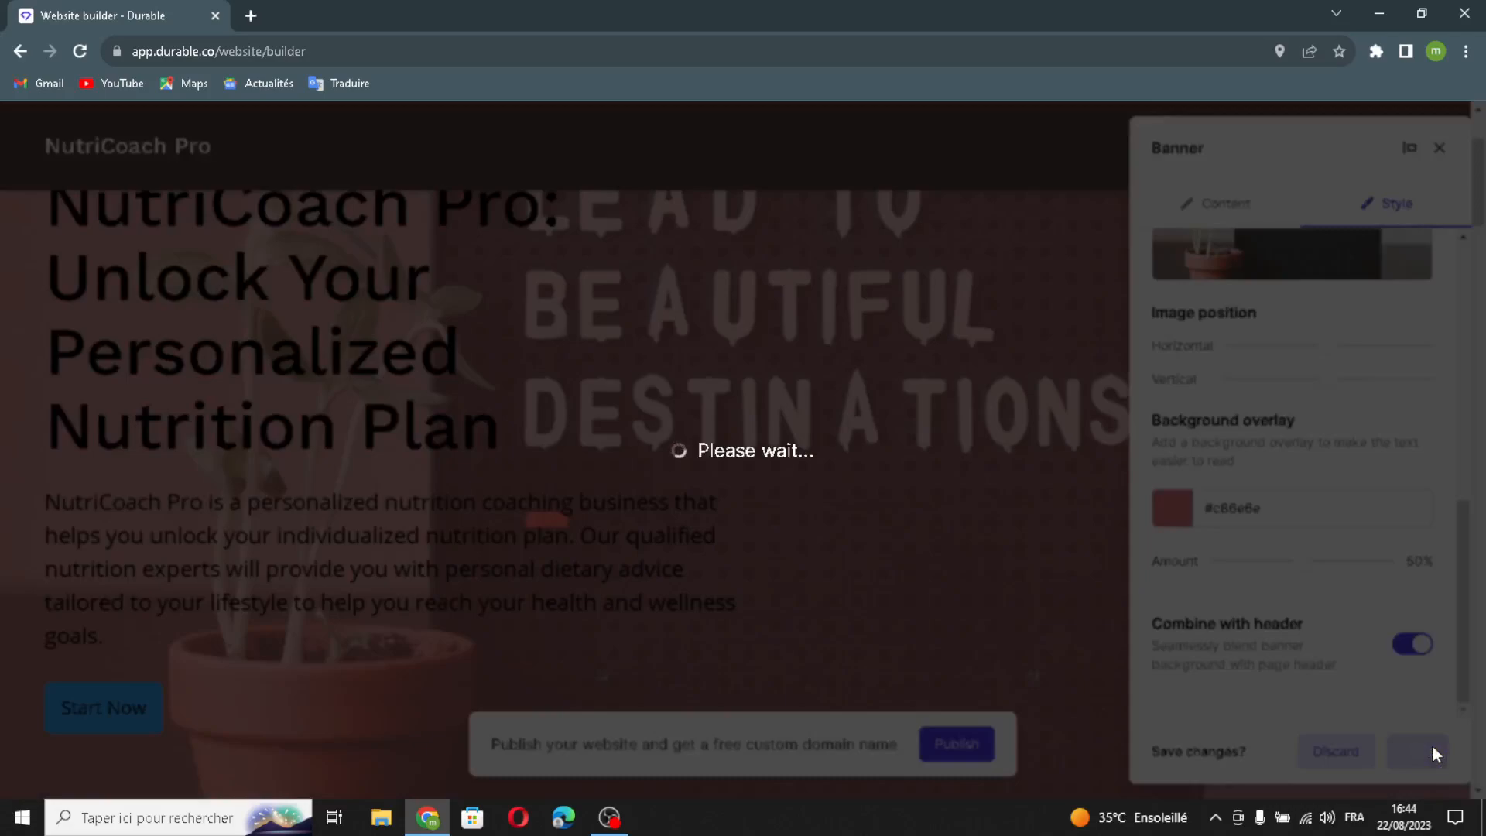
Open the text + image section below the banner for editing and regenerate its text content
scroll(694, 638, "down", 7)
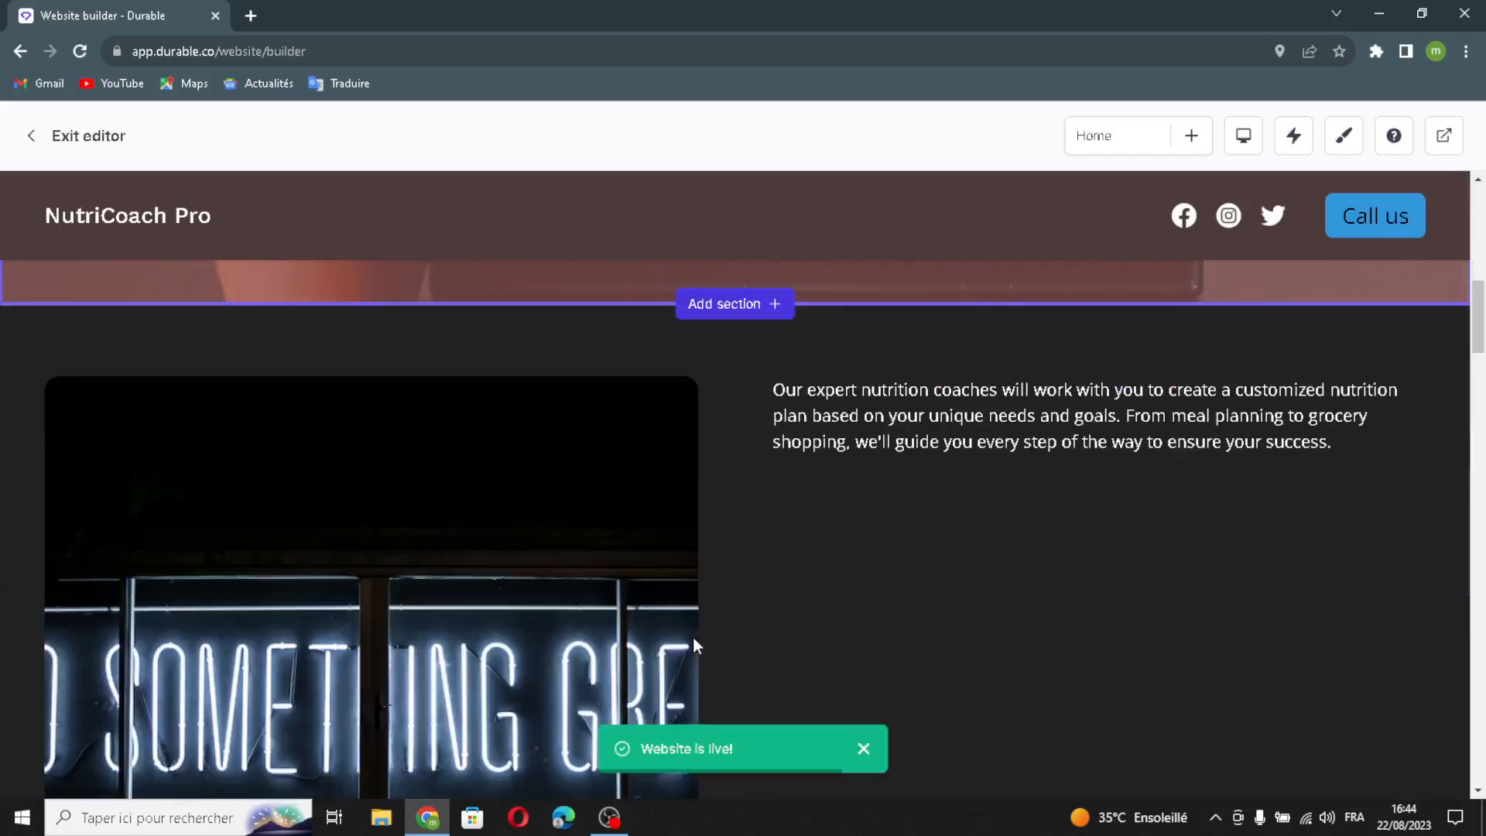
scroll(694, 638, "down", 7)
scroll(694, 635, "up", 8)
scroll(714, 521, "down", 2)
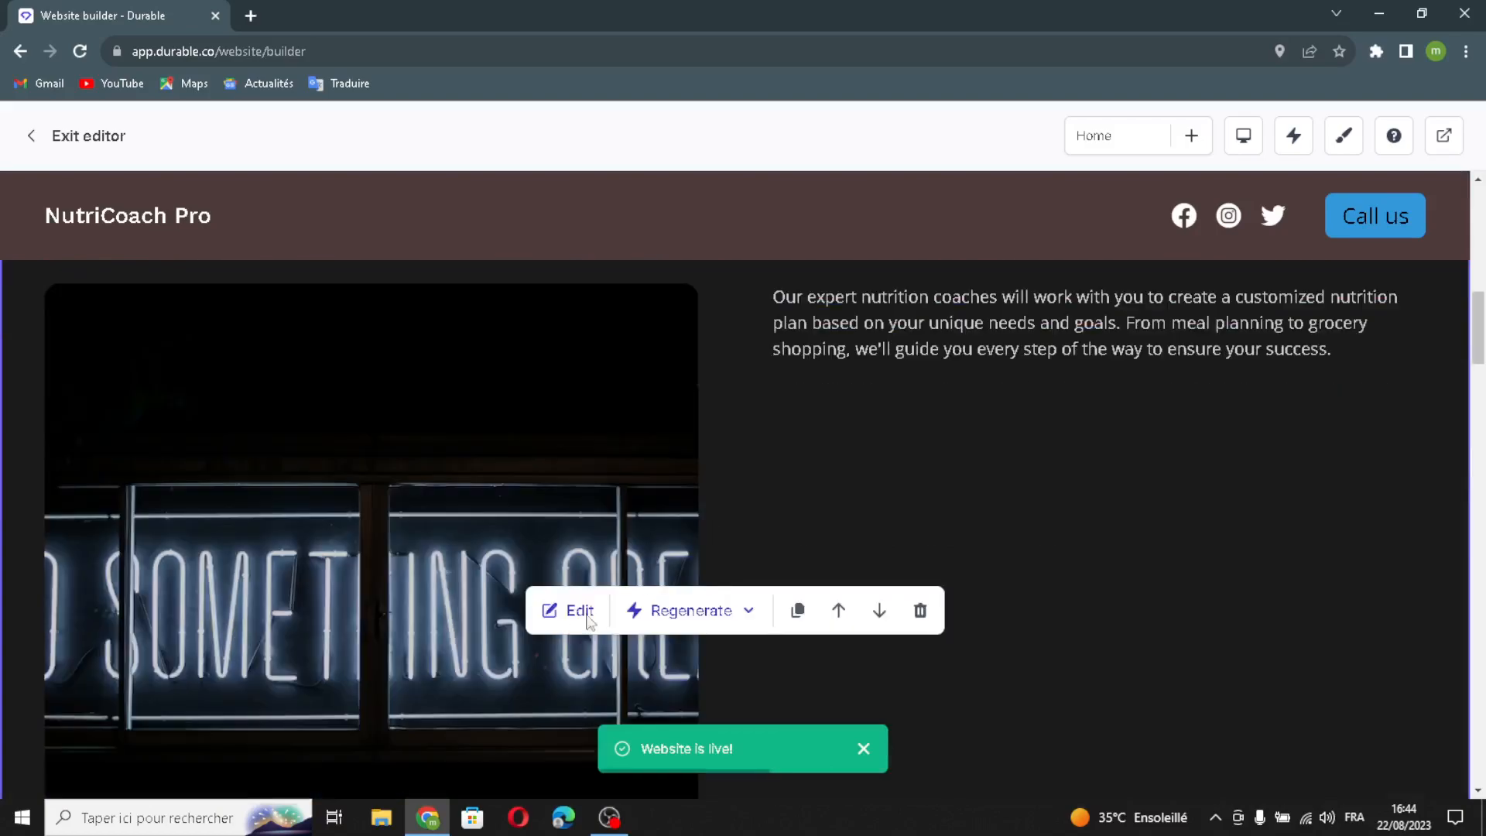
left_click(573, 610)
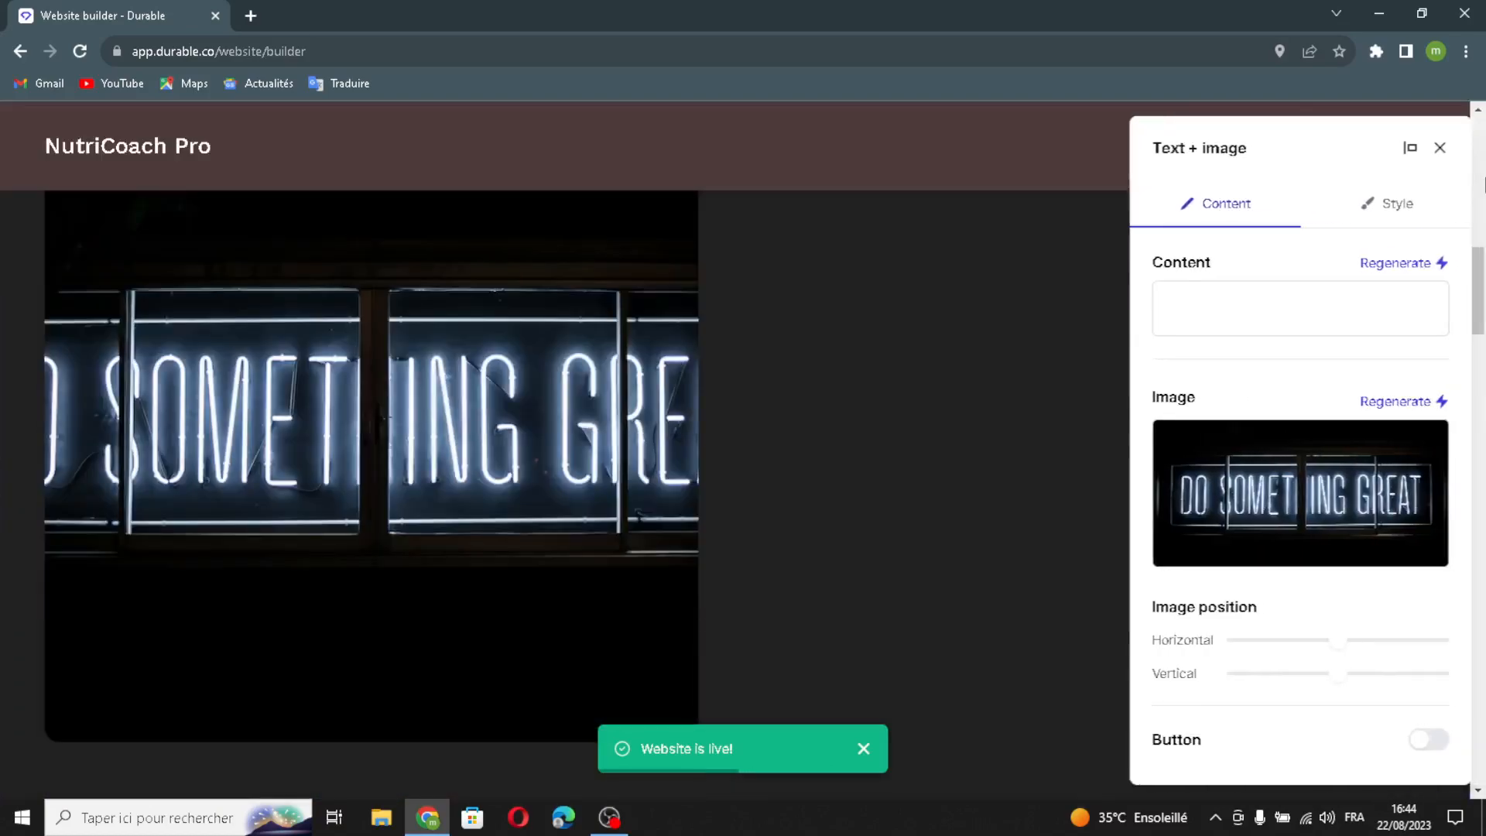
left_click(1393, 265)
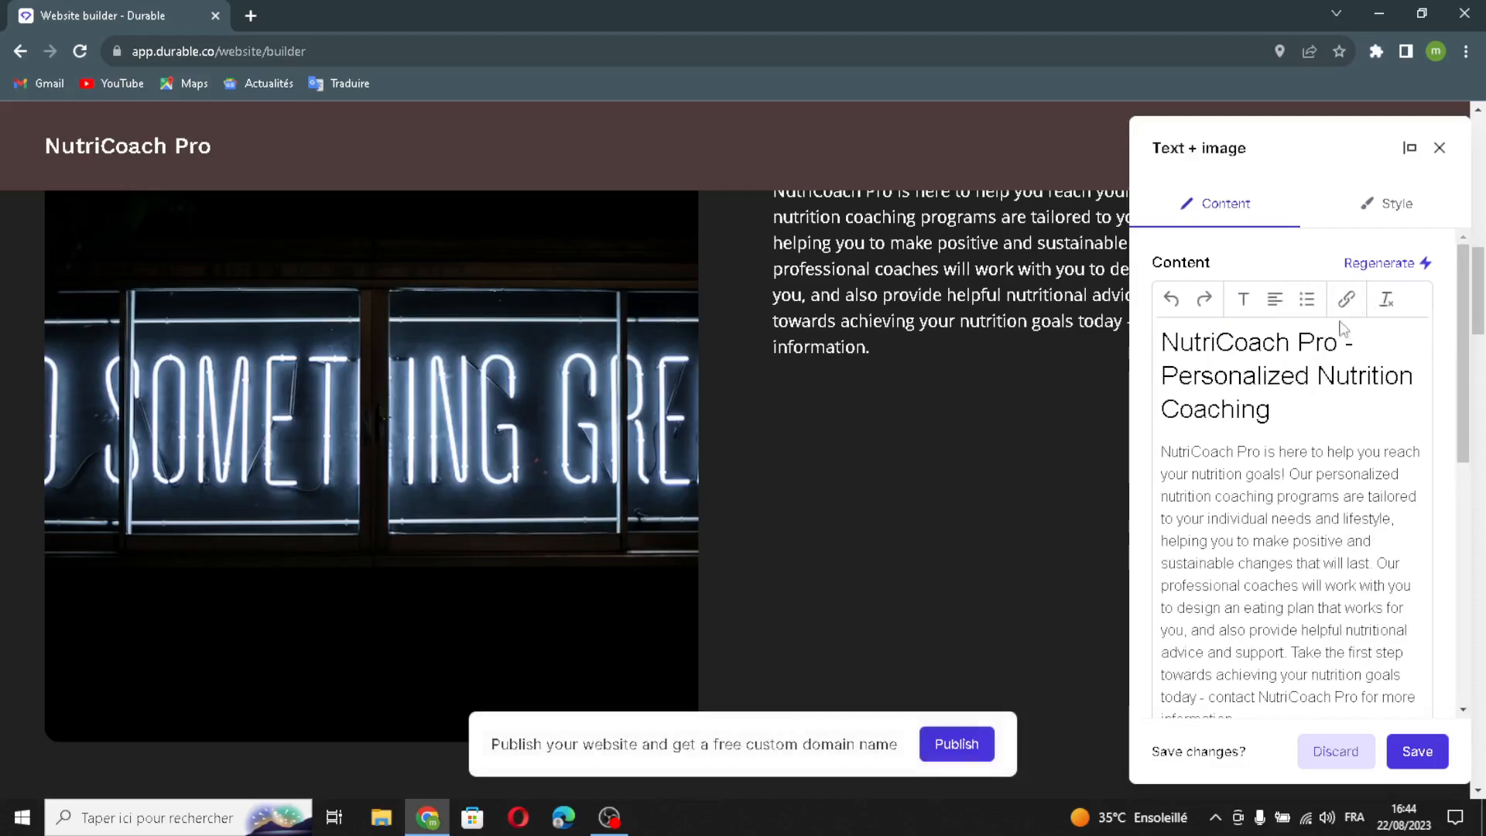
Regenerate the image of the text + image section and enable its button
scroll(1316, 464, "down", 5)
left_click(1394, 492)
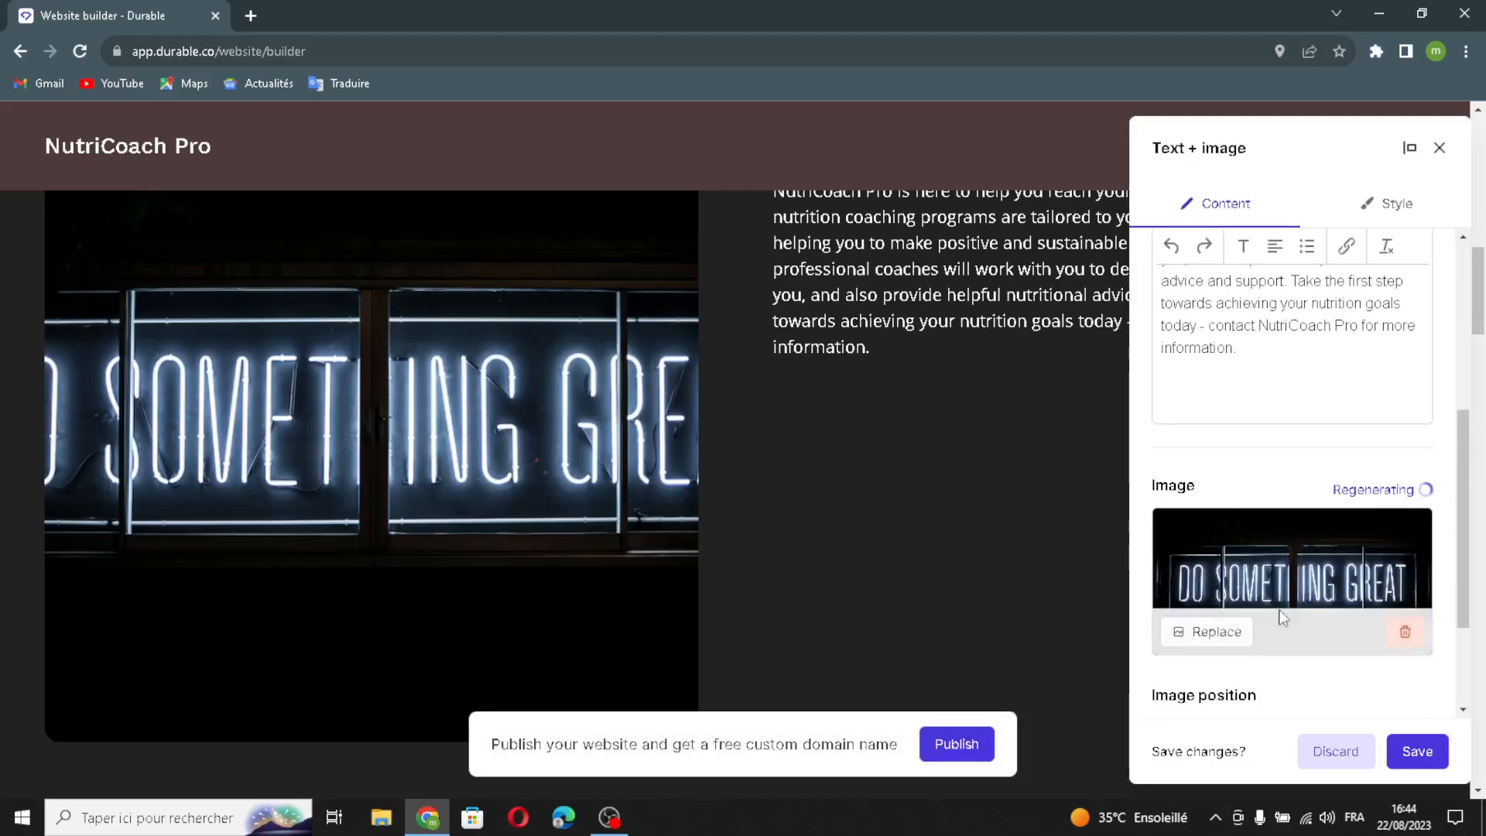
scroll(1281, 617, "down", 2)
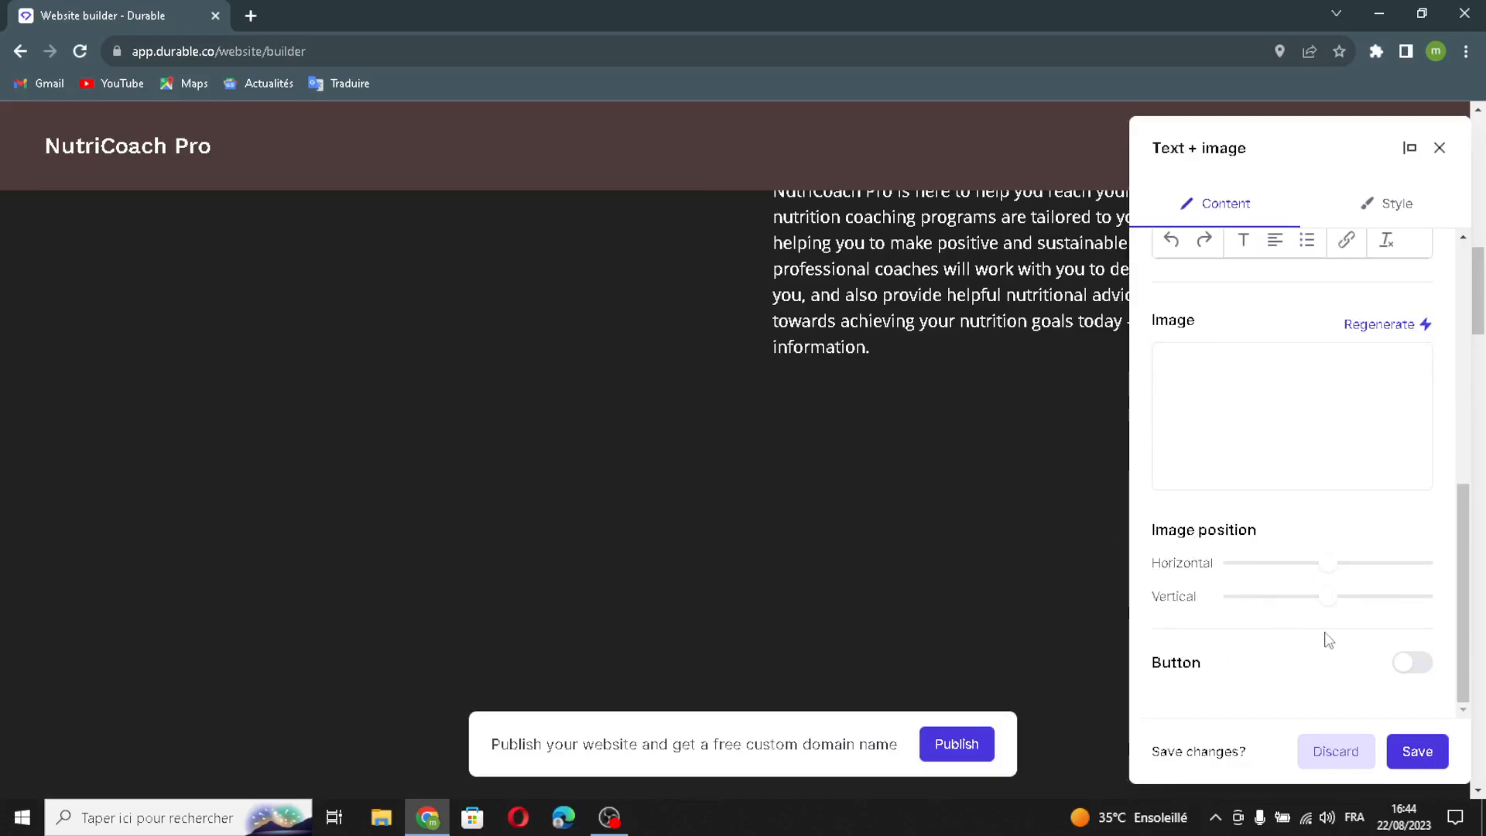
left_click(1411, 663)
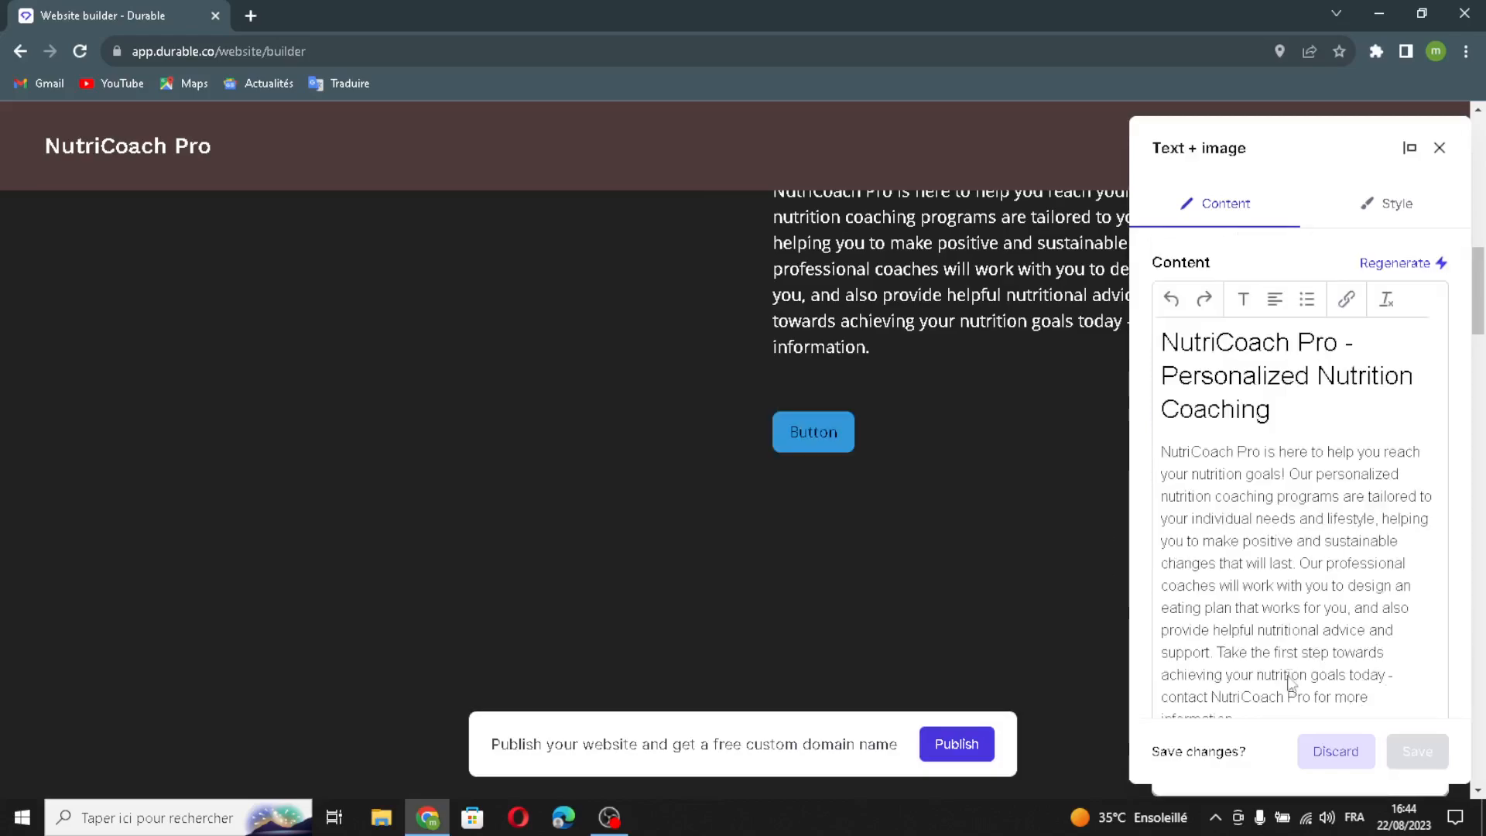
scroll(1407, 674, "down", 2)
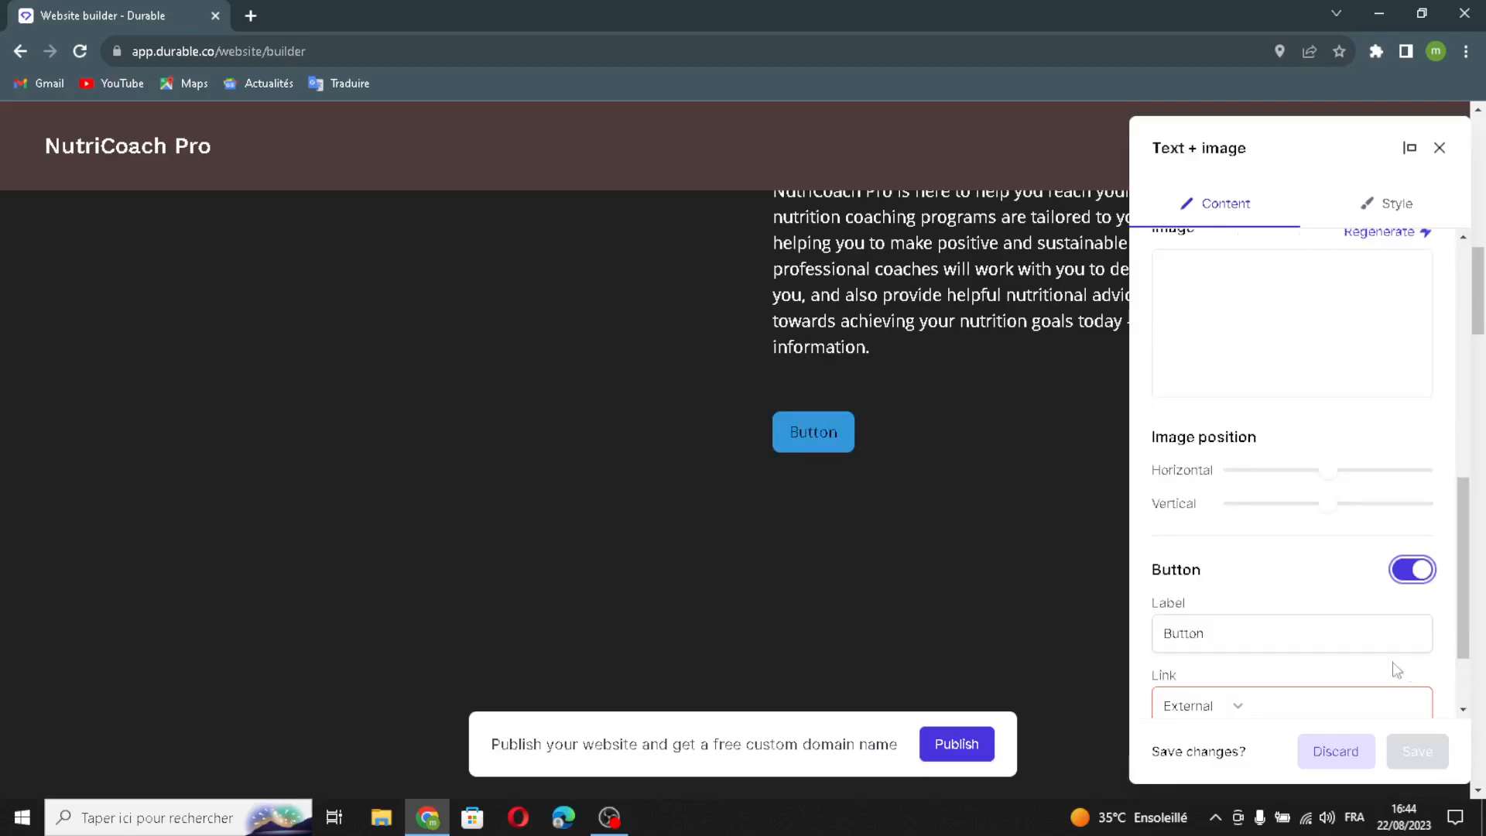
In the text + image section's style settings, set the text alignment to middle
scroll(1393, 667, "up", 5)
left_click(1384, 207)
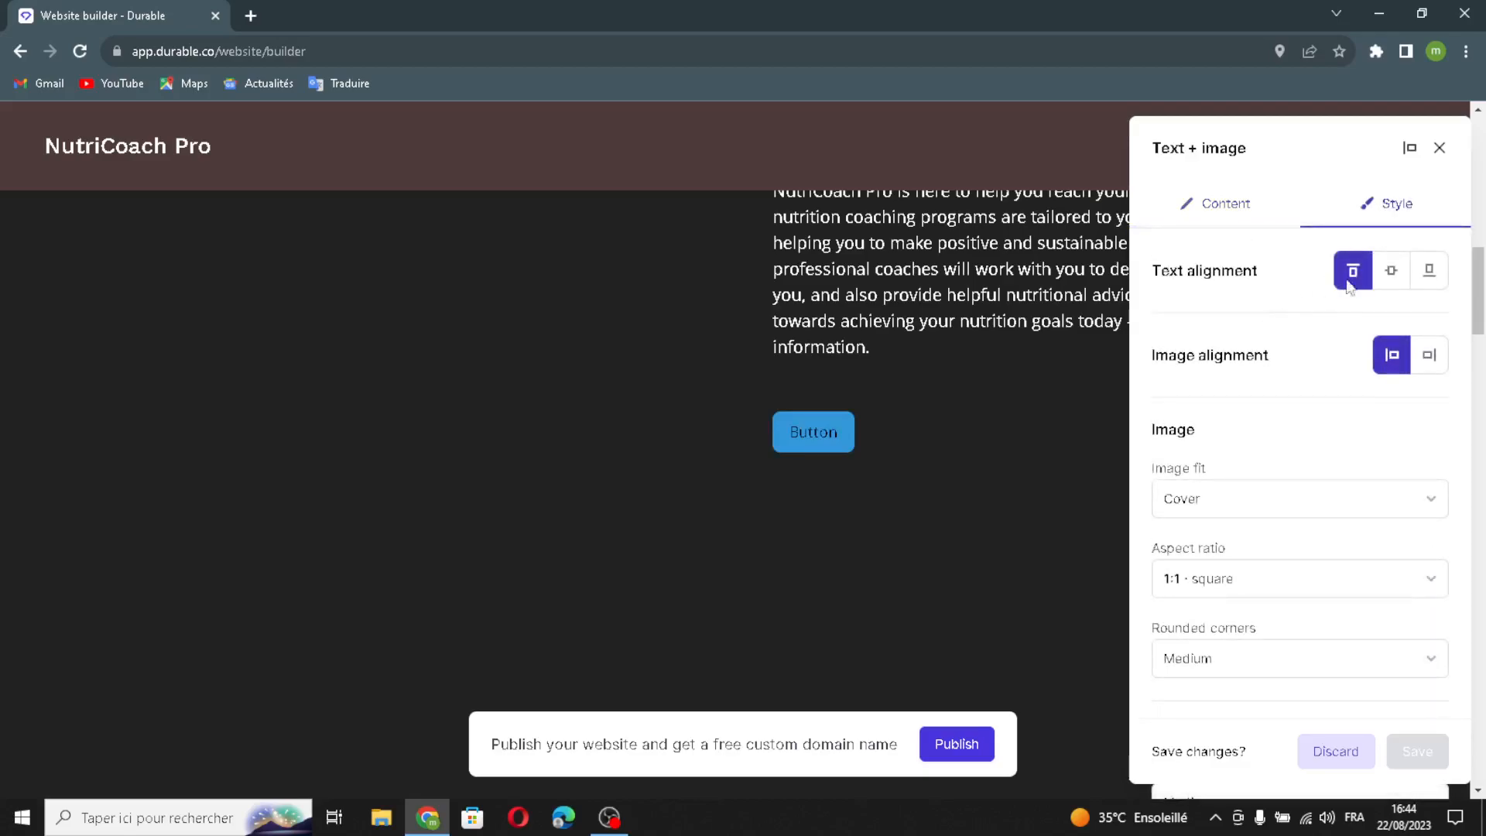
scroll(1314, 351, "down", 1)
scroll(1383, 233, "up", 1)
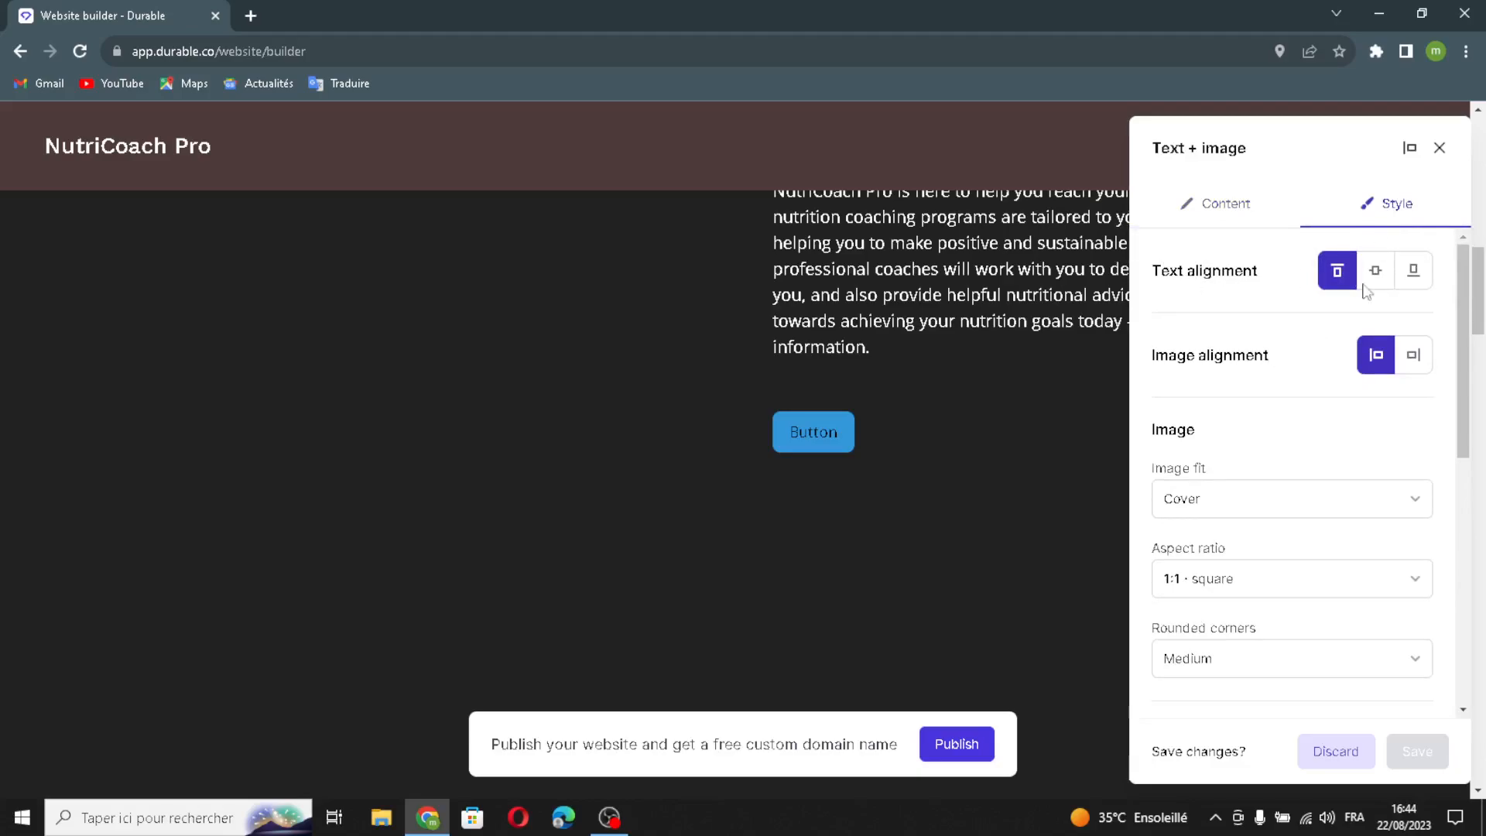
left_click(1376, 270)
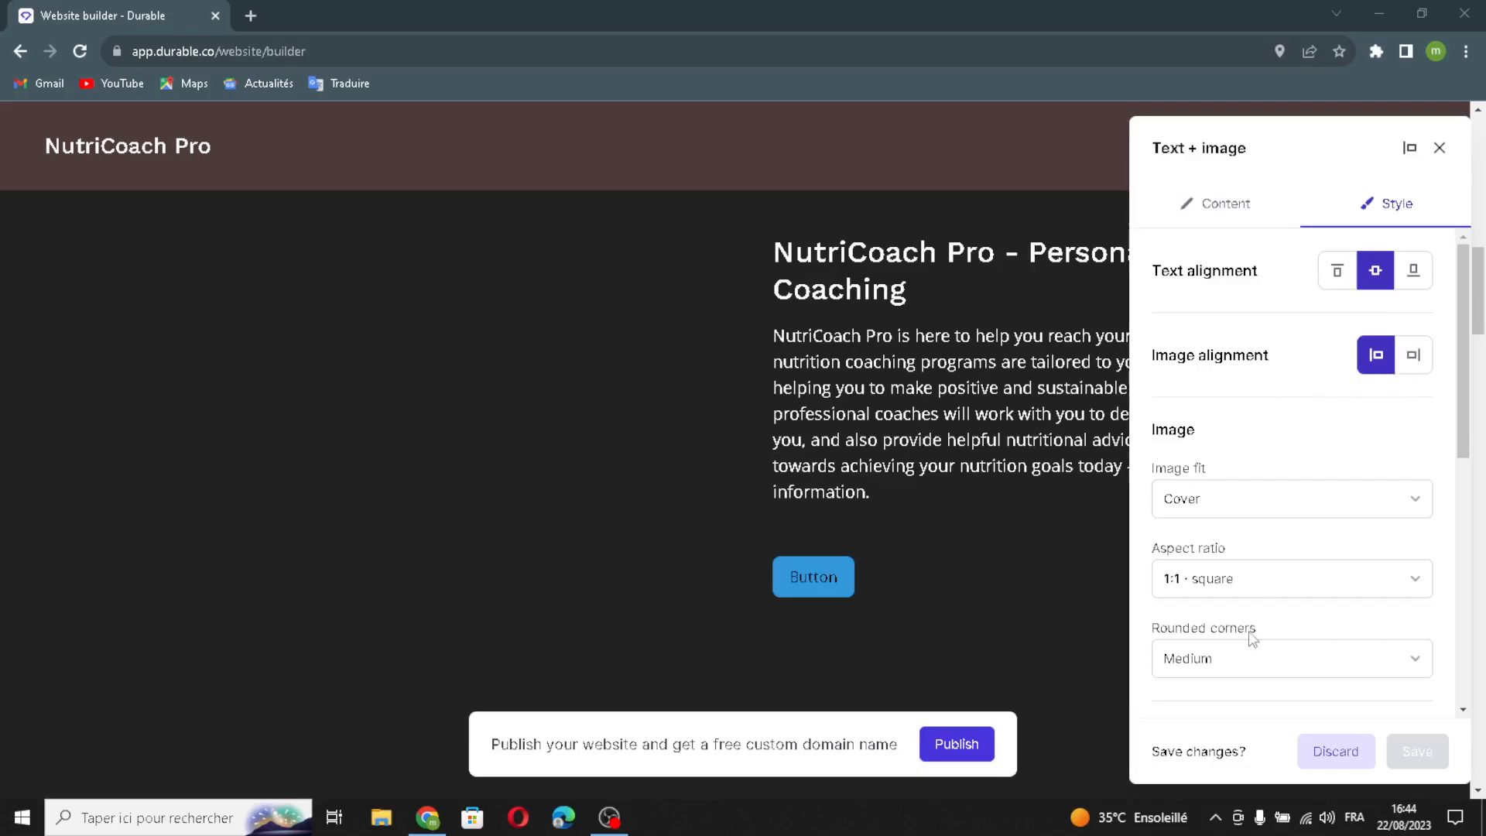
Check the section's remaining spacing, height and background settings, and close the editor applying the unsaved changes
scroll(1252, 638, "down", 4)
scroll(1205, 339, "up", 4)
scroll(1221, 640, "down", 4)
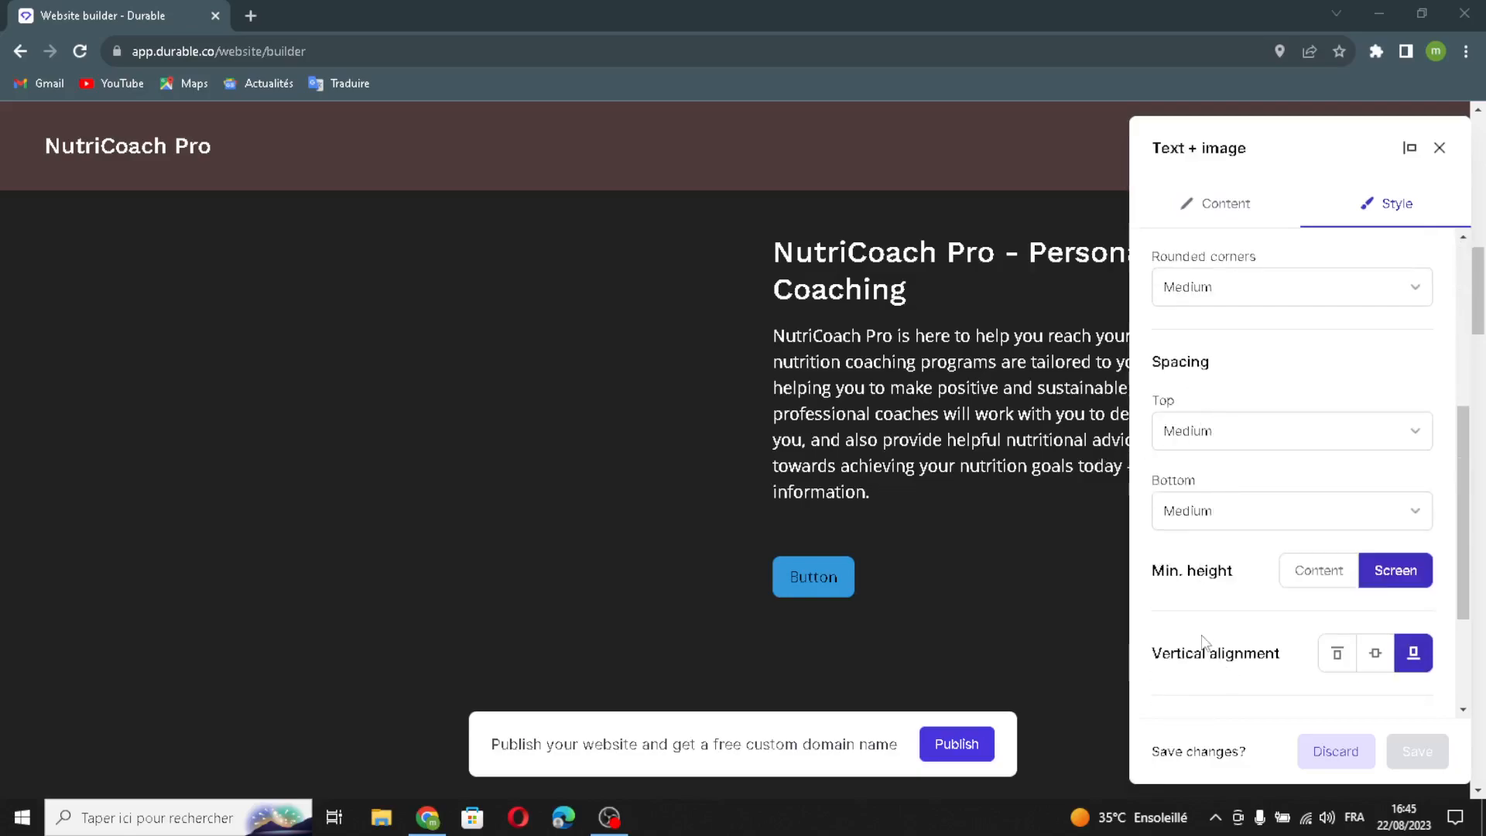
scroll(1248, 678, "down", 2)
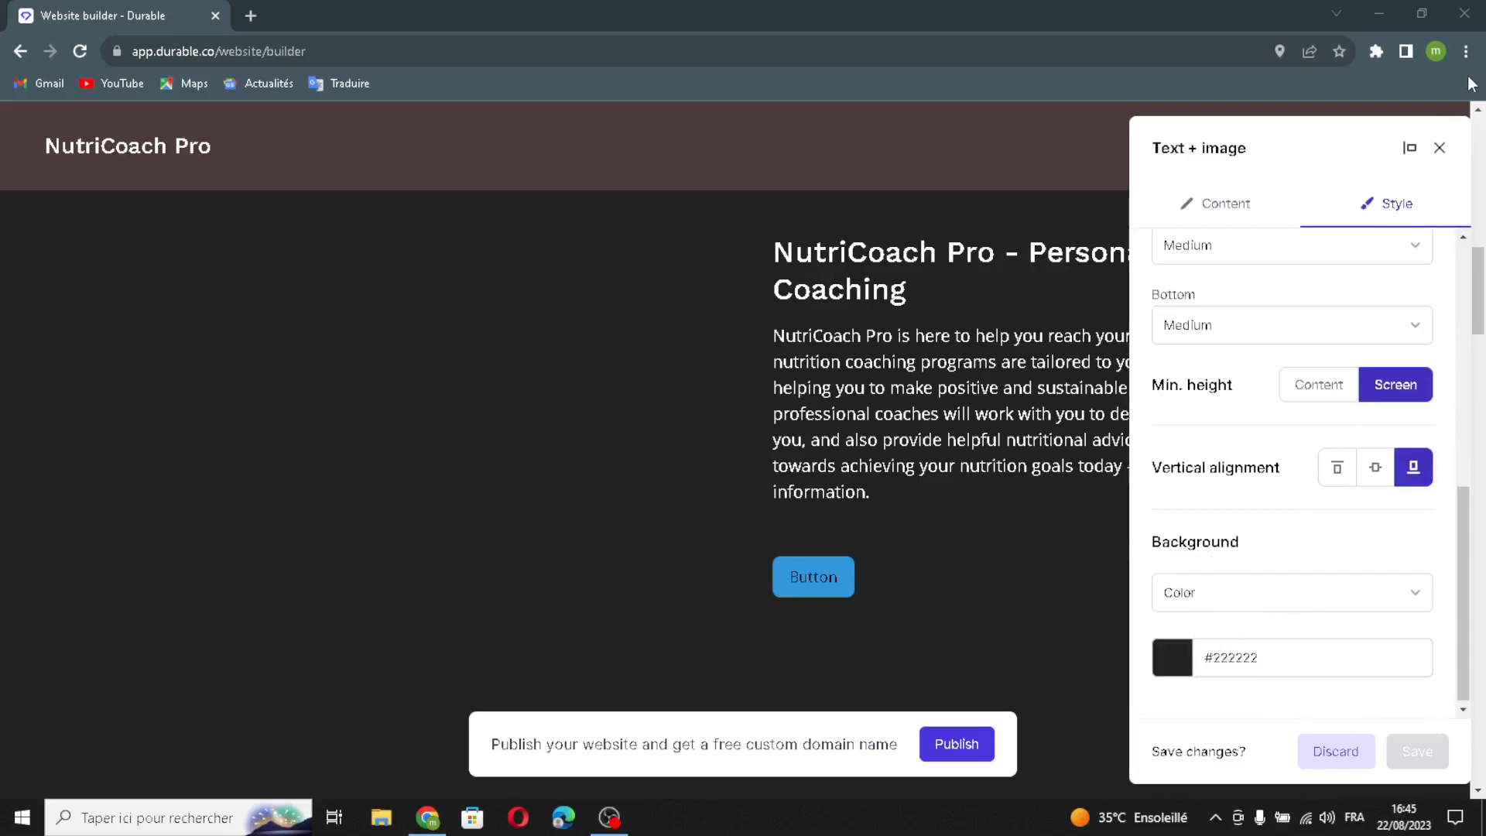
left_click(1440, 149)
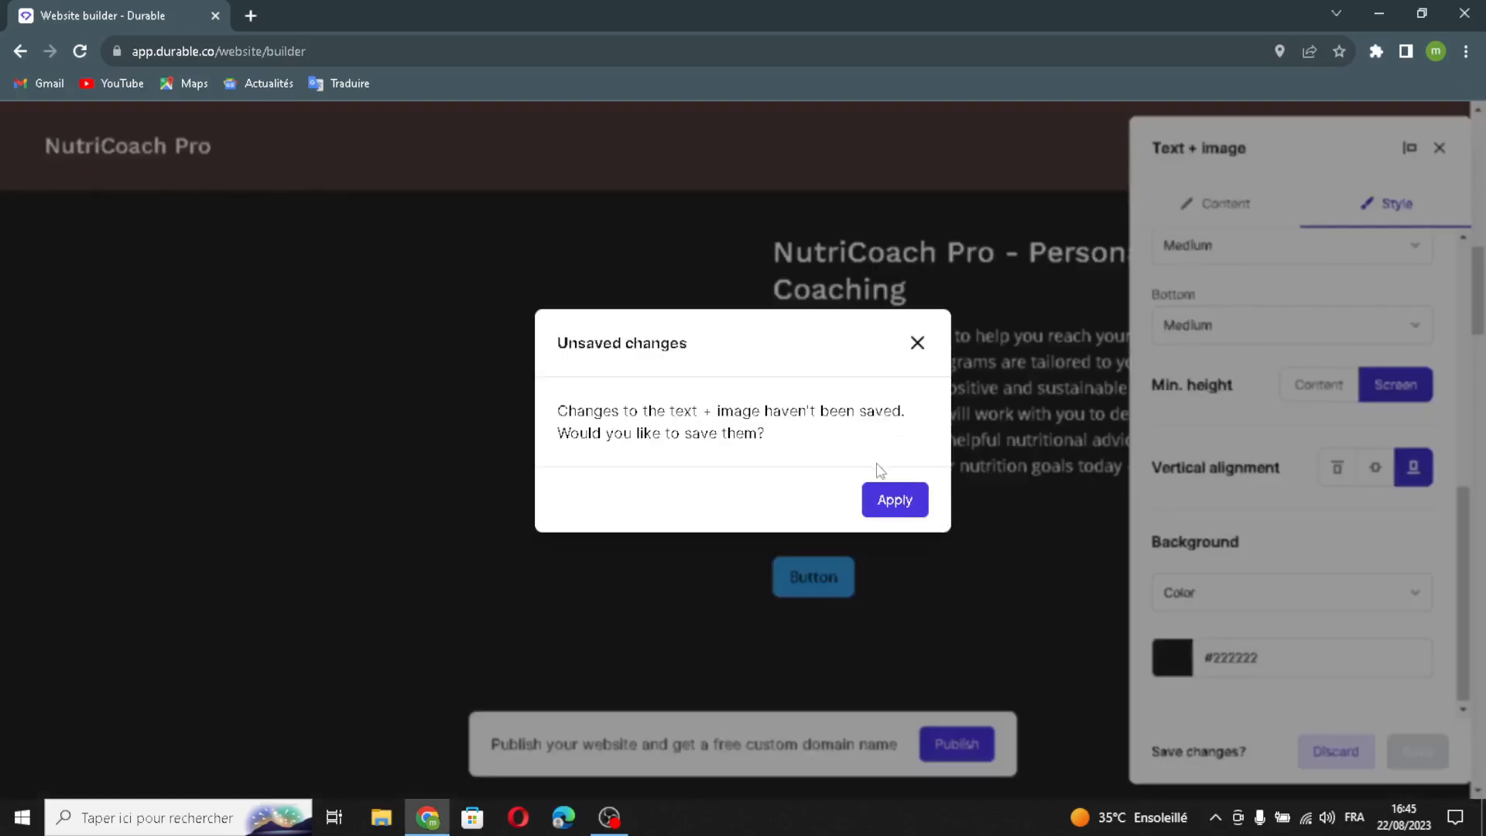
left_click(894, 499)
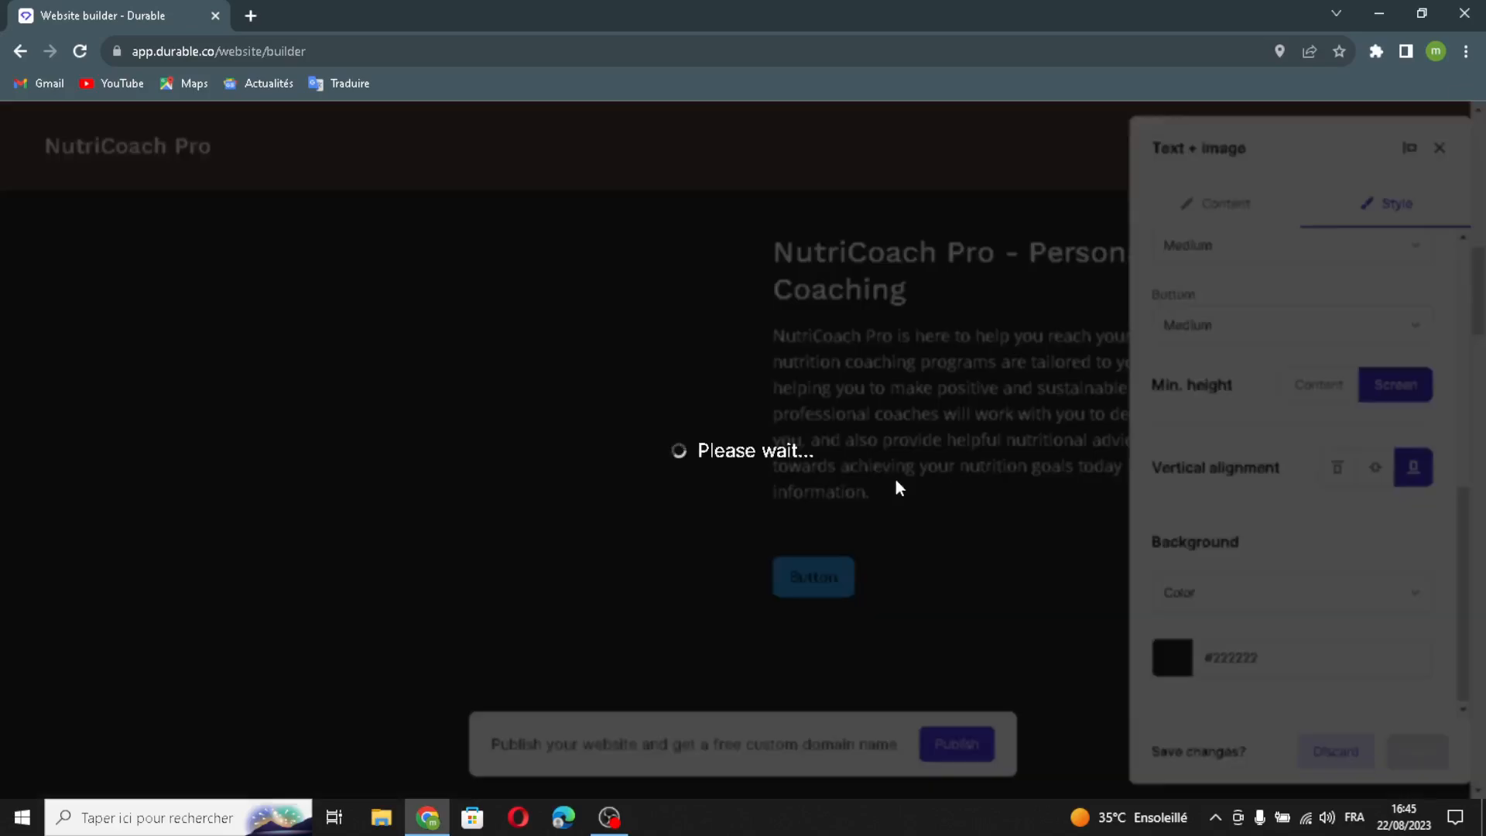
Look over the updated text + image section and the About us section beneath it on the page
scroll(891, 479, "down", 4)
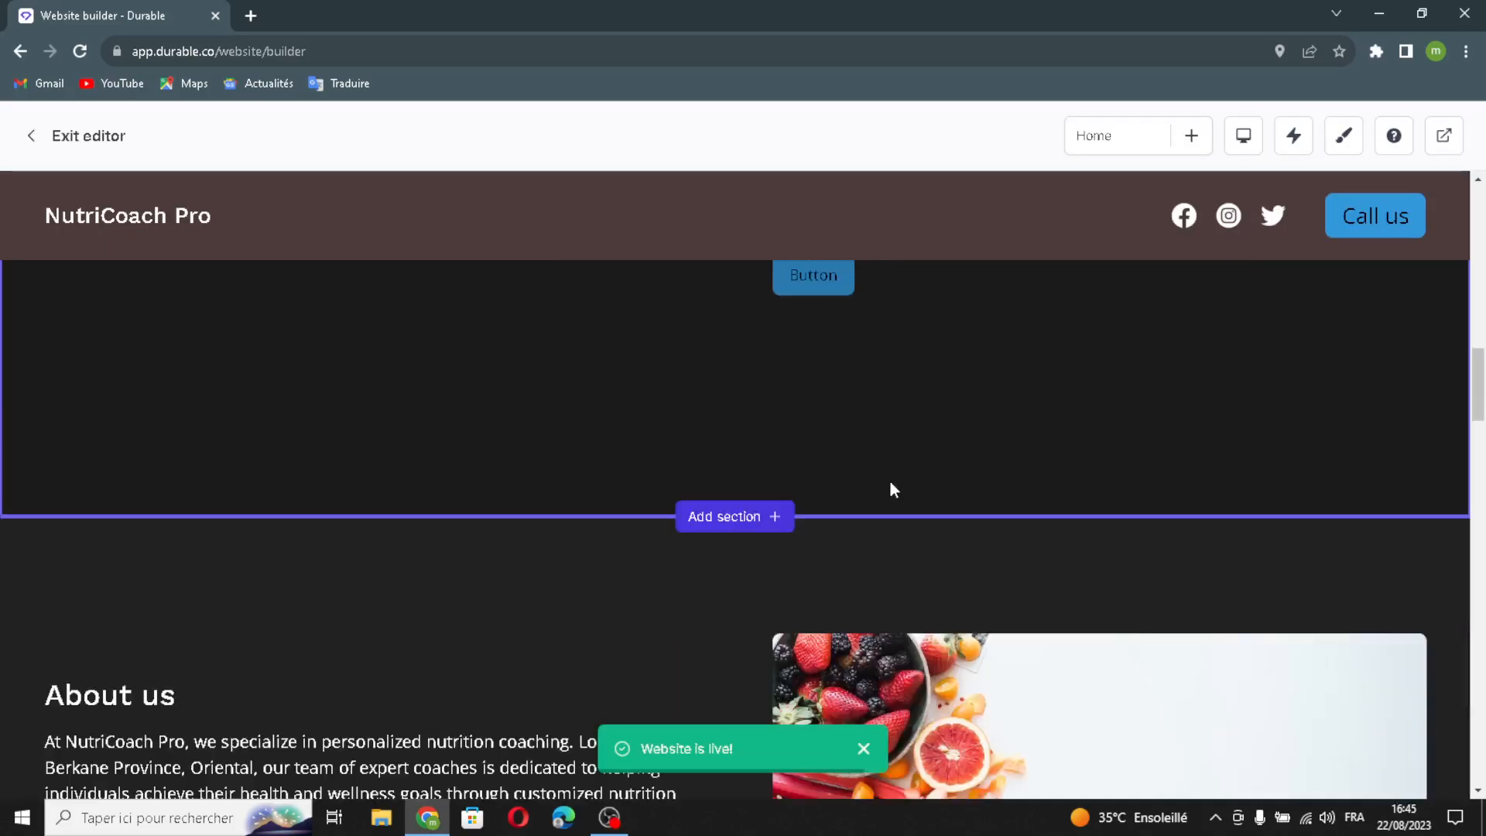
scroll(895, 486, "down", 5)
scroll(690, 455, "up", 10)
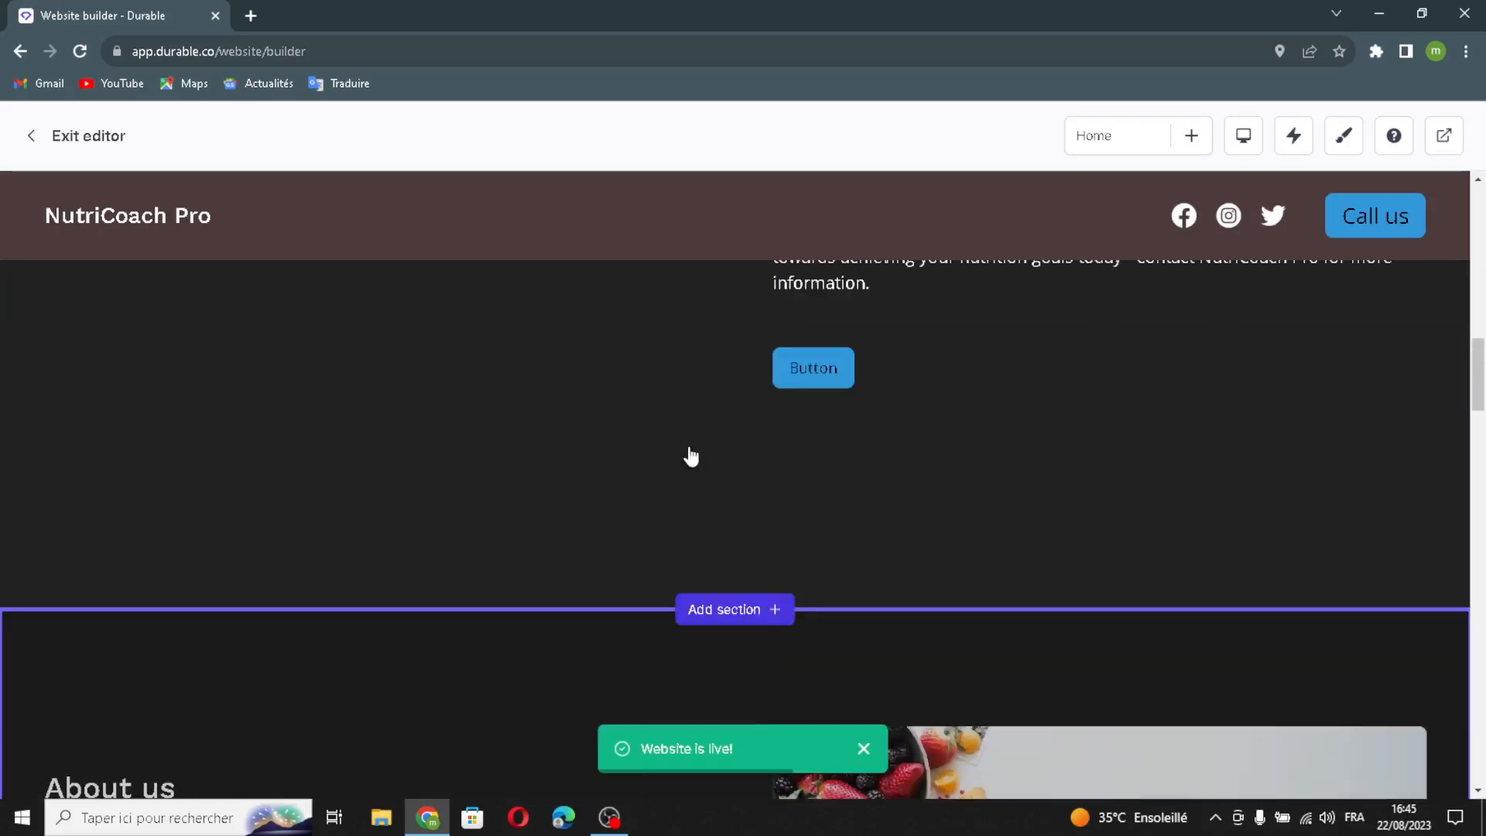
scroll(692, 457, "down", 2)
scroll(691, 457, "down", 3)
scroll(611, 474, "up", 6)
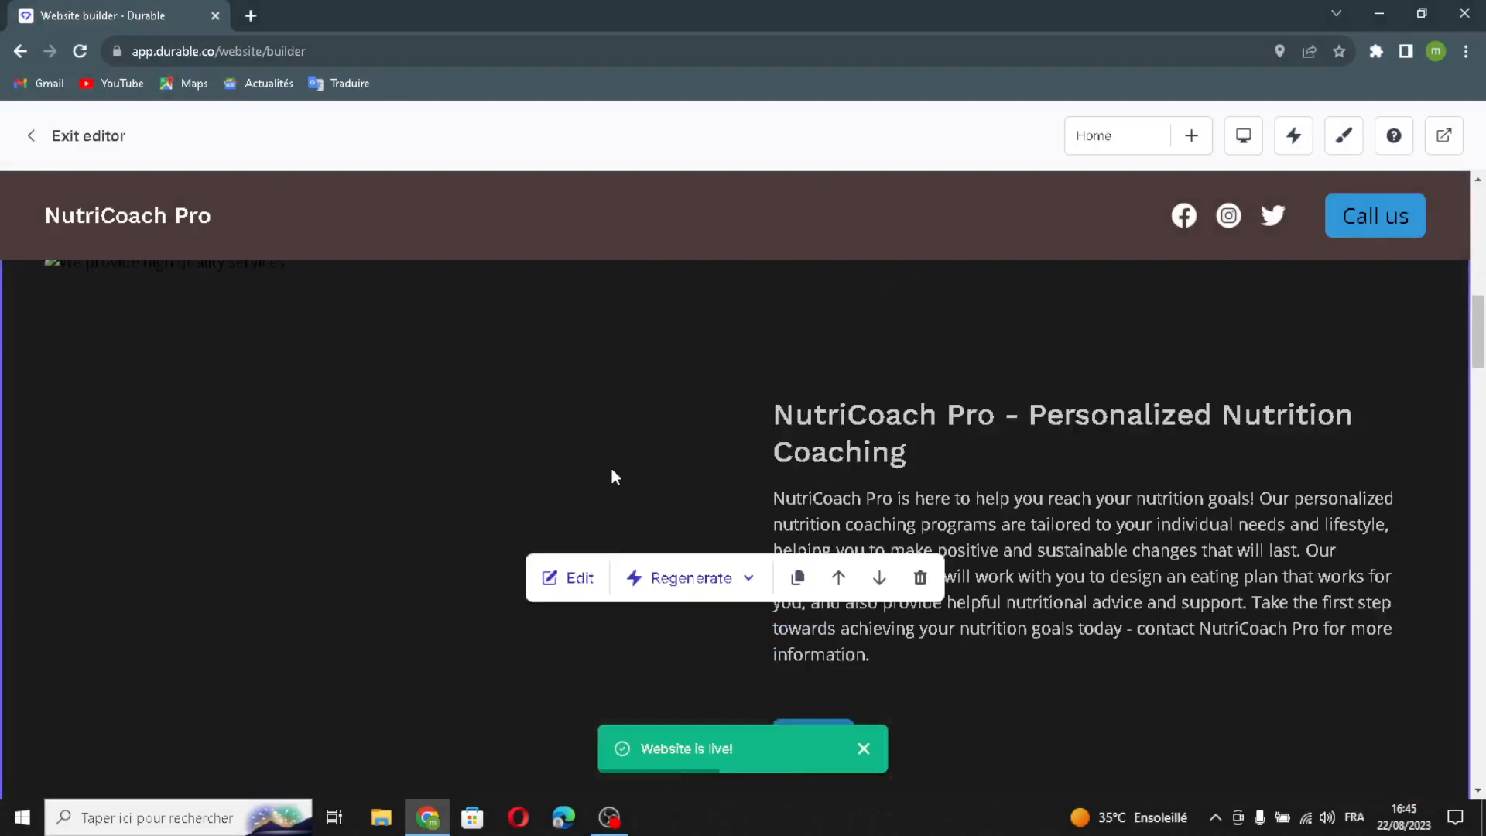
scroll(600, 527, "down", 5)
scroll(596, 566, "down", 4)
scroll(601, 583, "up", 1)
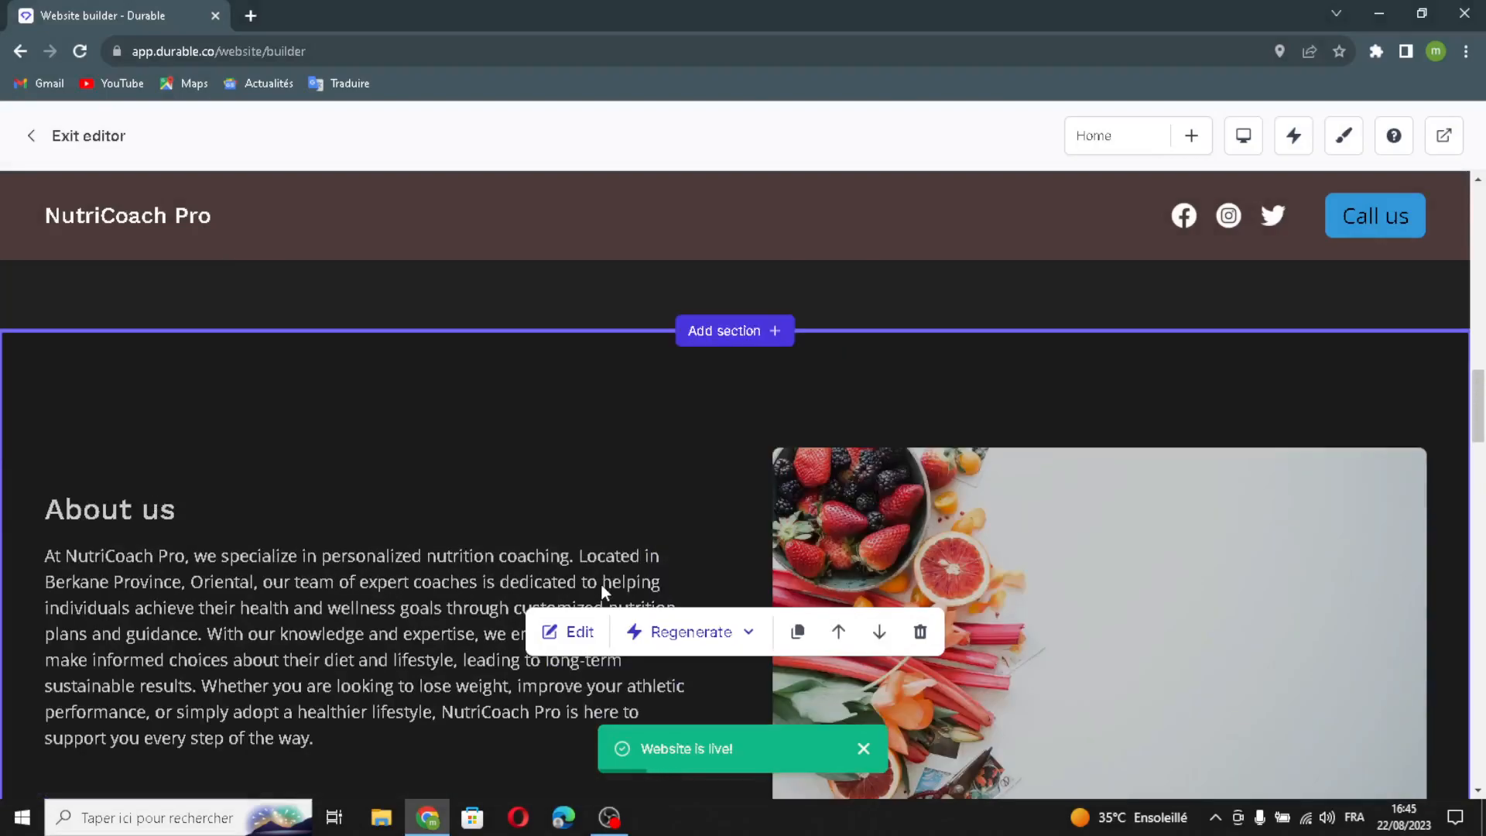
scroll(601, 583, "down", 7)
scroll(584, 457, "up", 8)
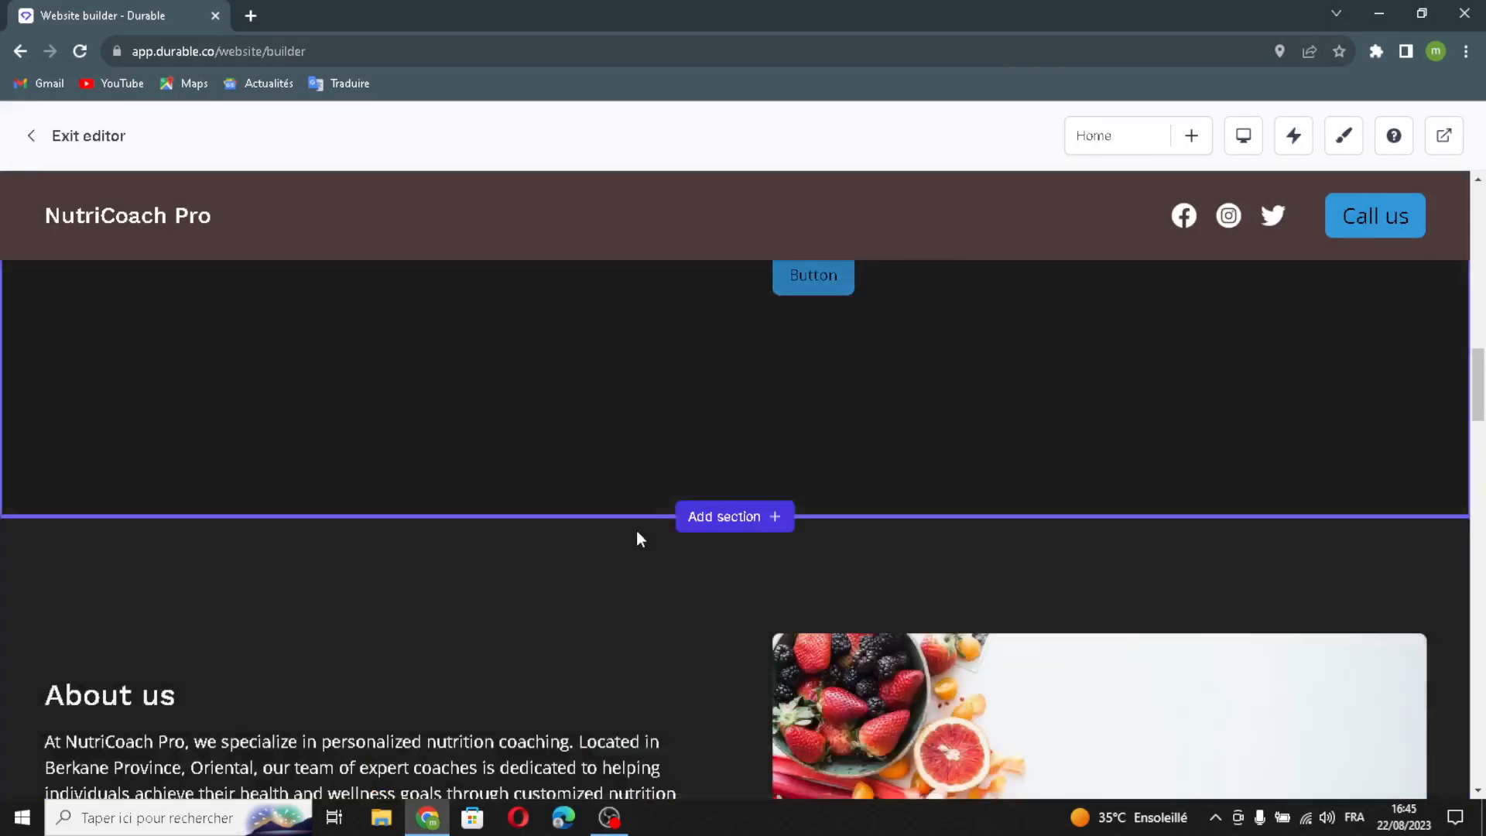
Open the Our Services list section for editing and examine its heading, display options and list items
scroll(637, 531, "down", 10)
scroll(704, 485, "down", 3)
scroll(606, 498, "up", 3)
left_click(581, 505)
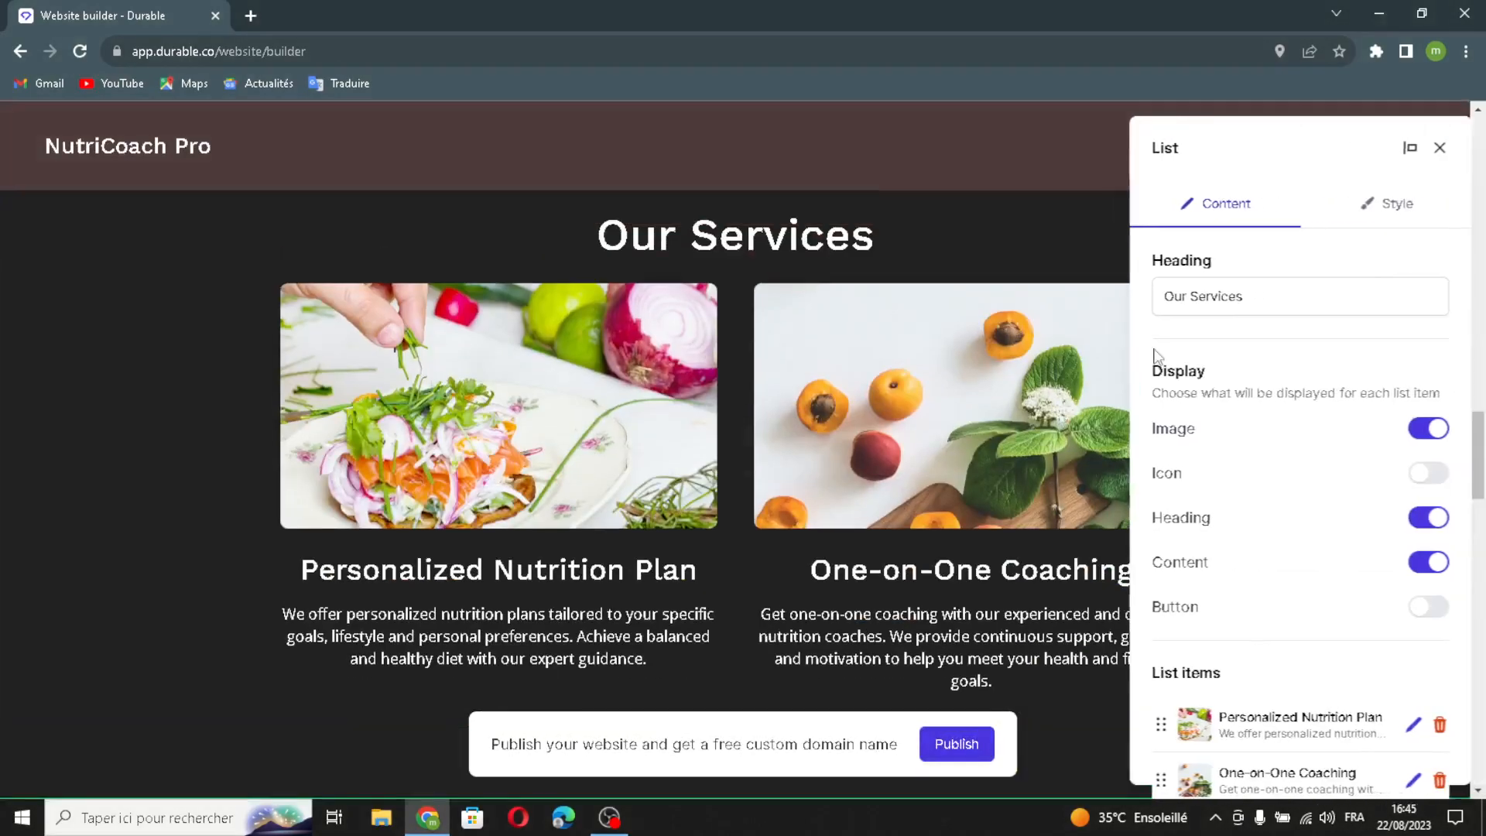
left_click_drag(1175, 297, 1369, 326)
left_click(1332, 311)
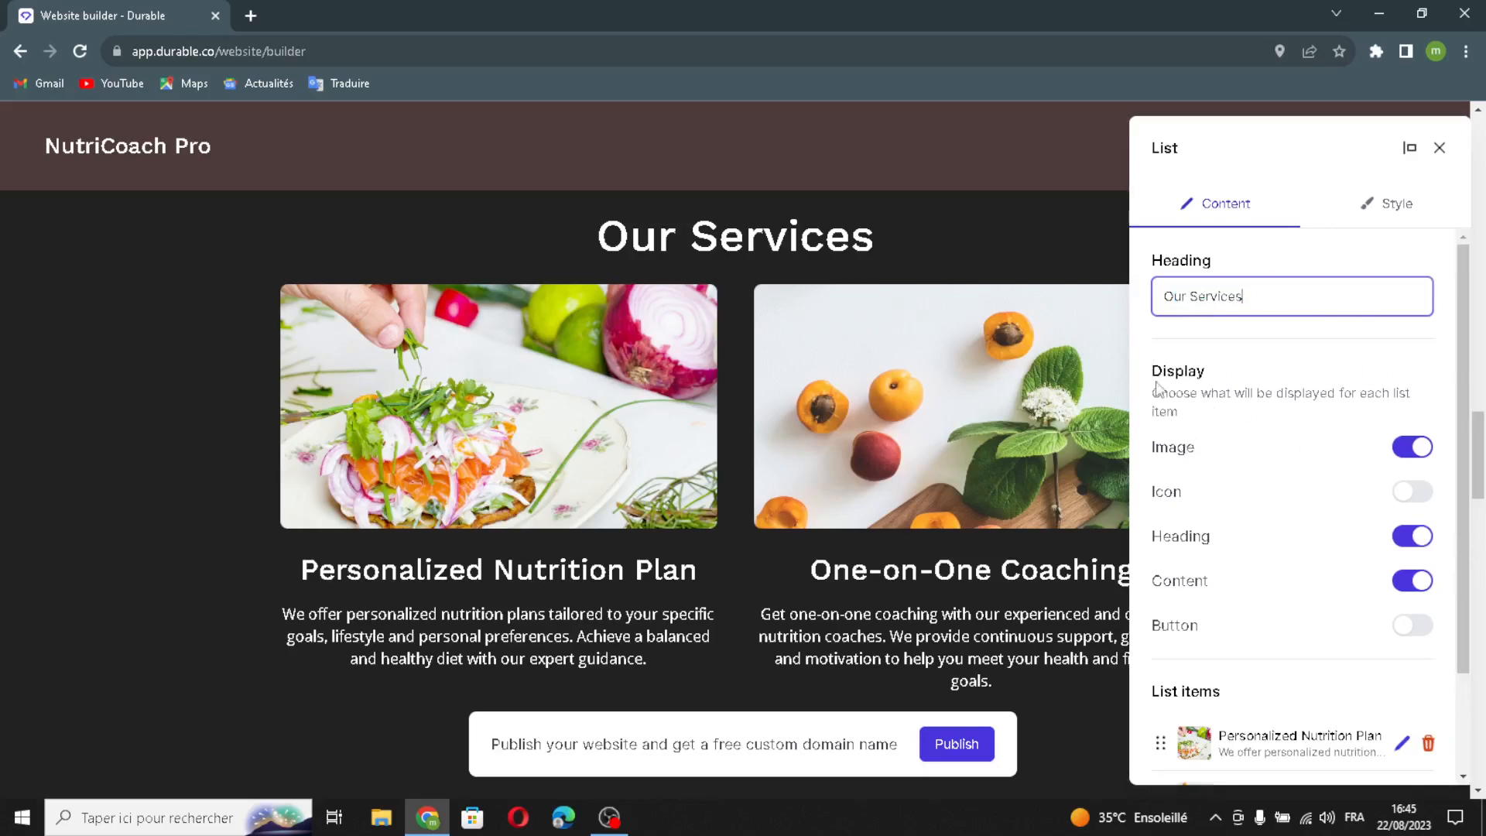
scroll(1202, 459, "down", 2)
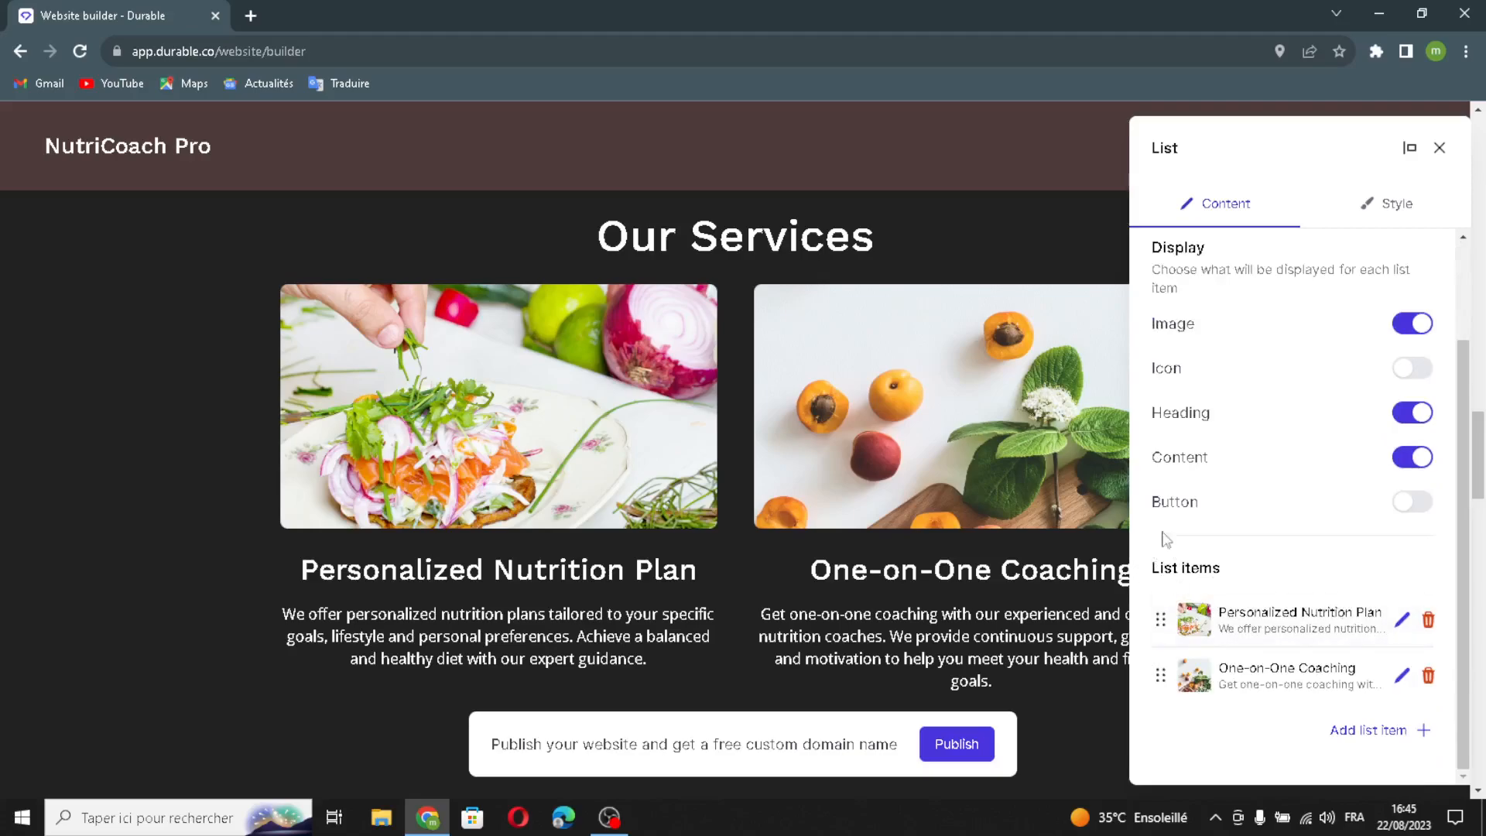
Add a third item to the Our Services list with an AI-generated image, title and content, and save the item
left_click(1351, 734)
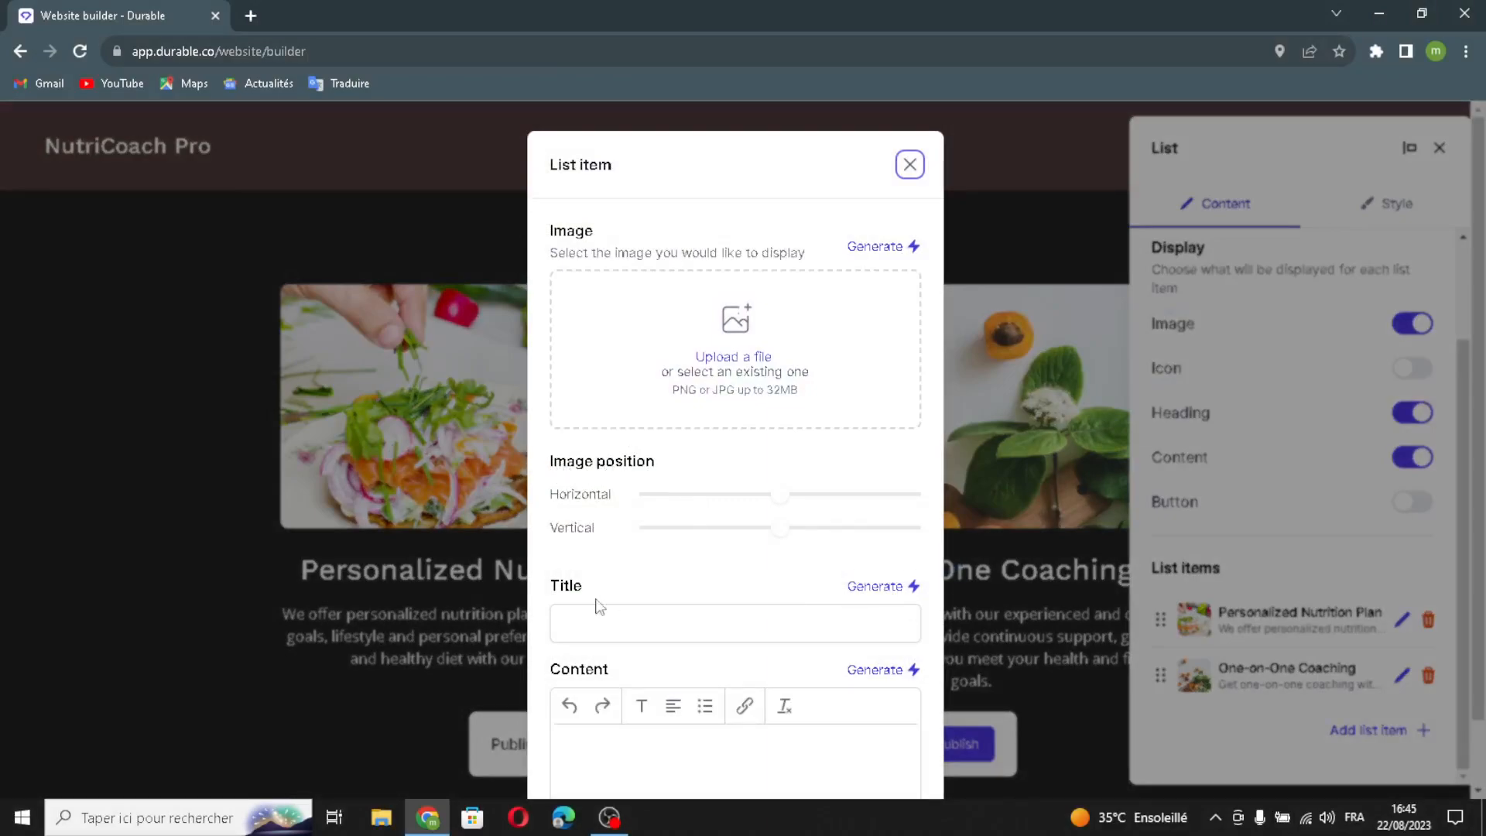
left_click(881, 586)
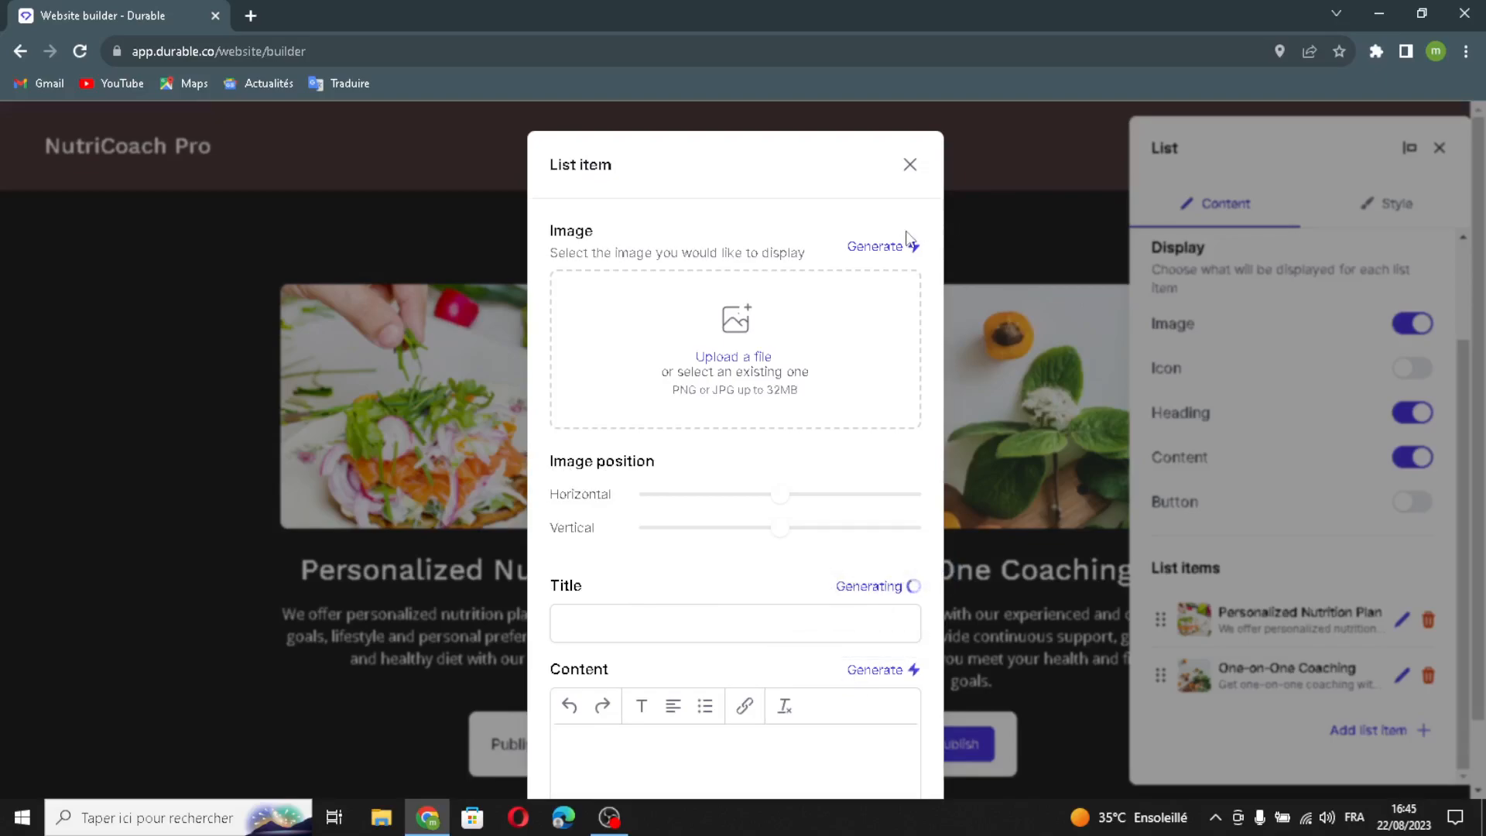
left_click(889, 248)
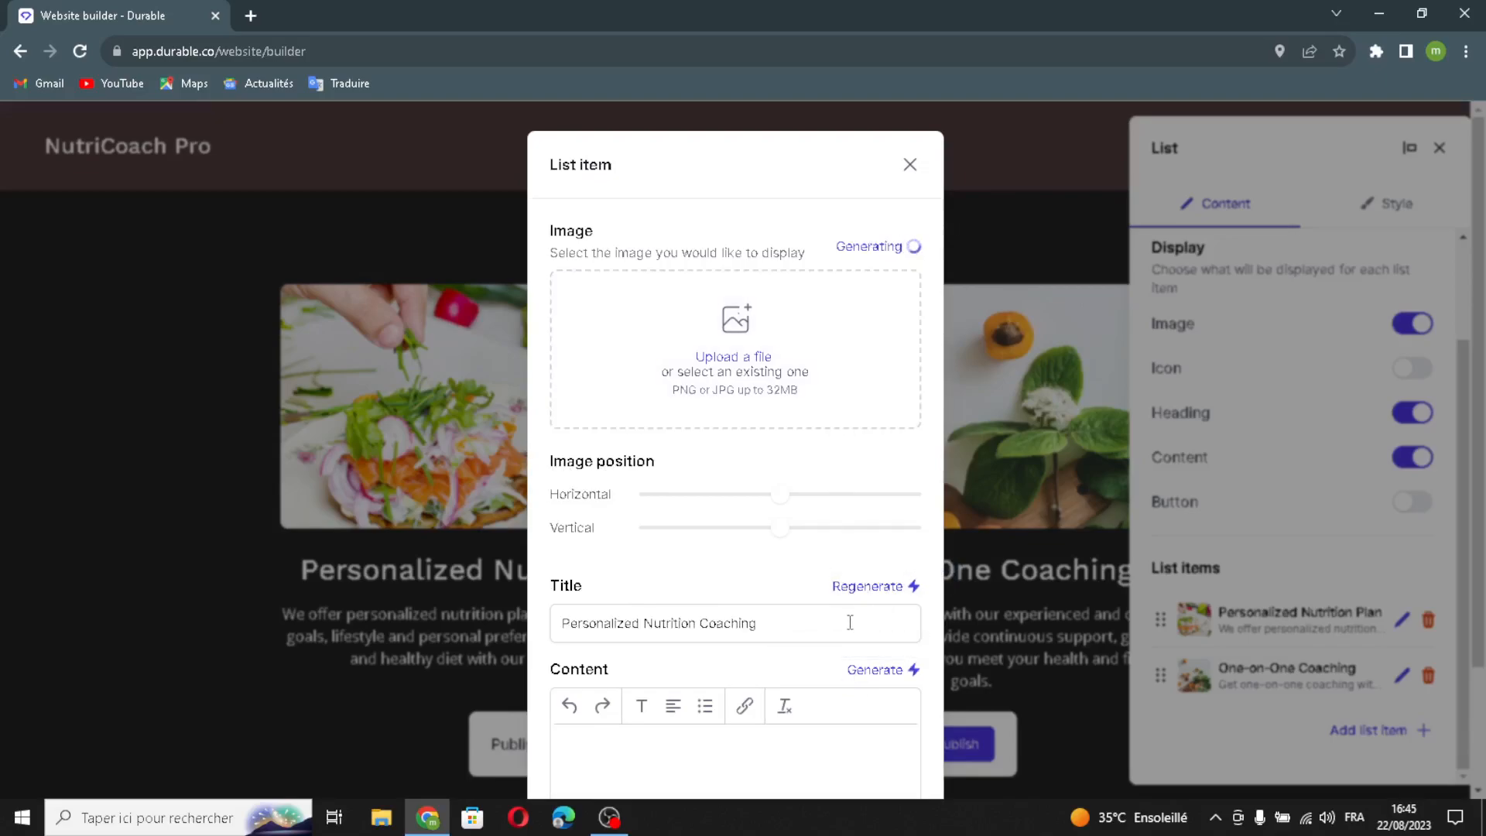
scroll(861, 672, "down", 2)
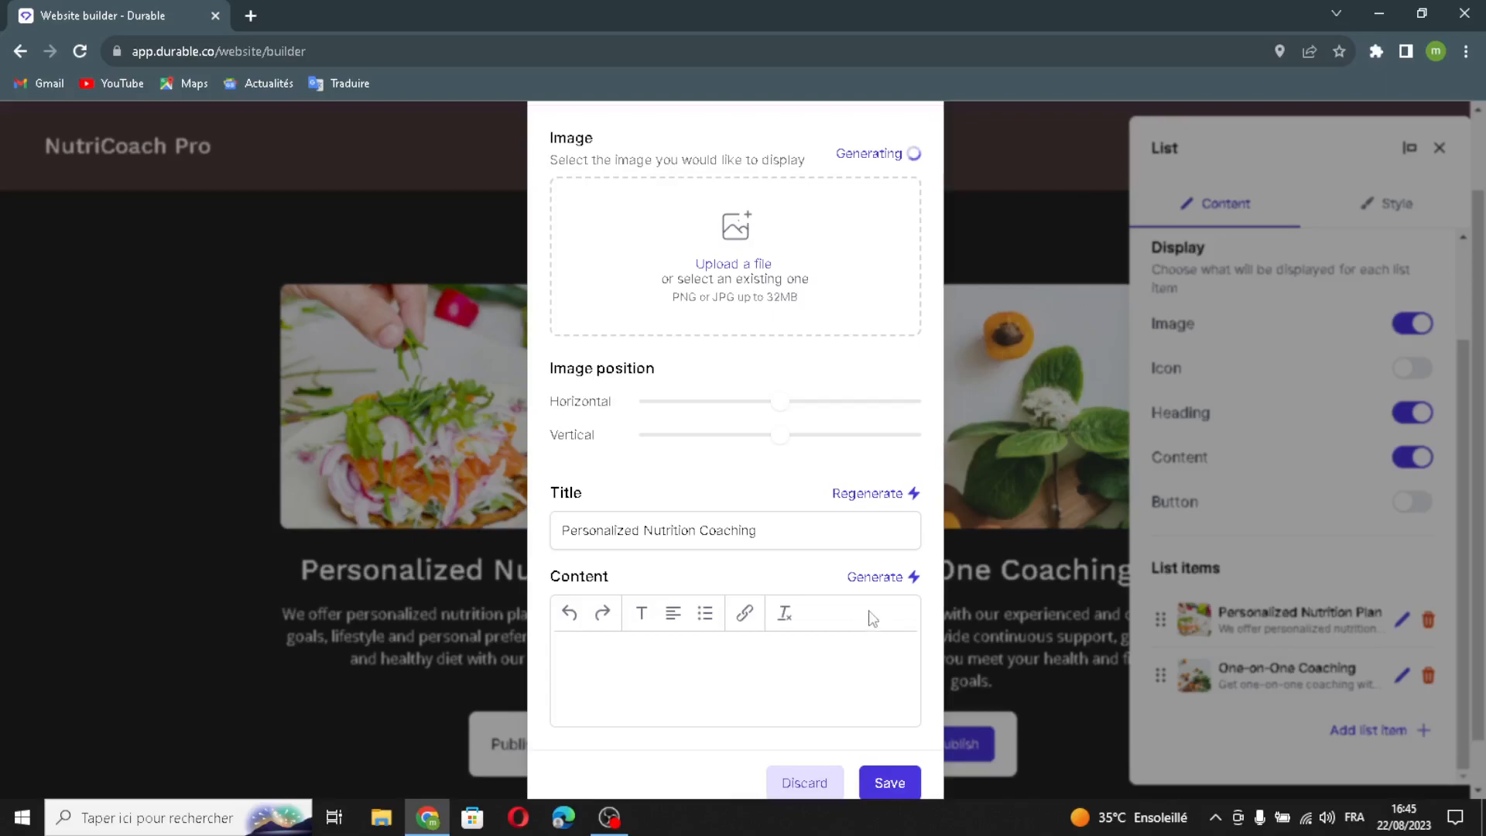
left_click(895, 576)
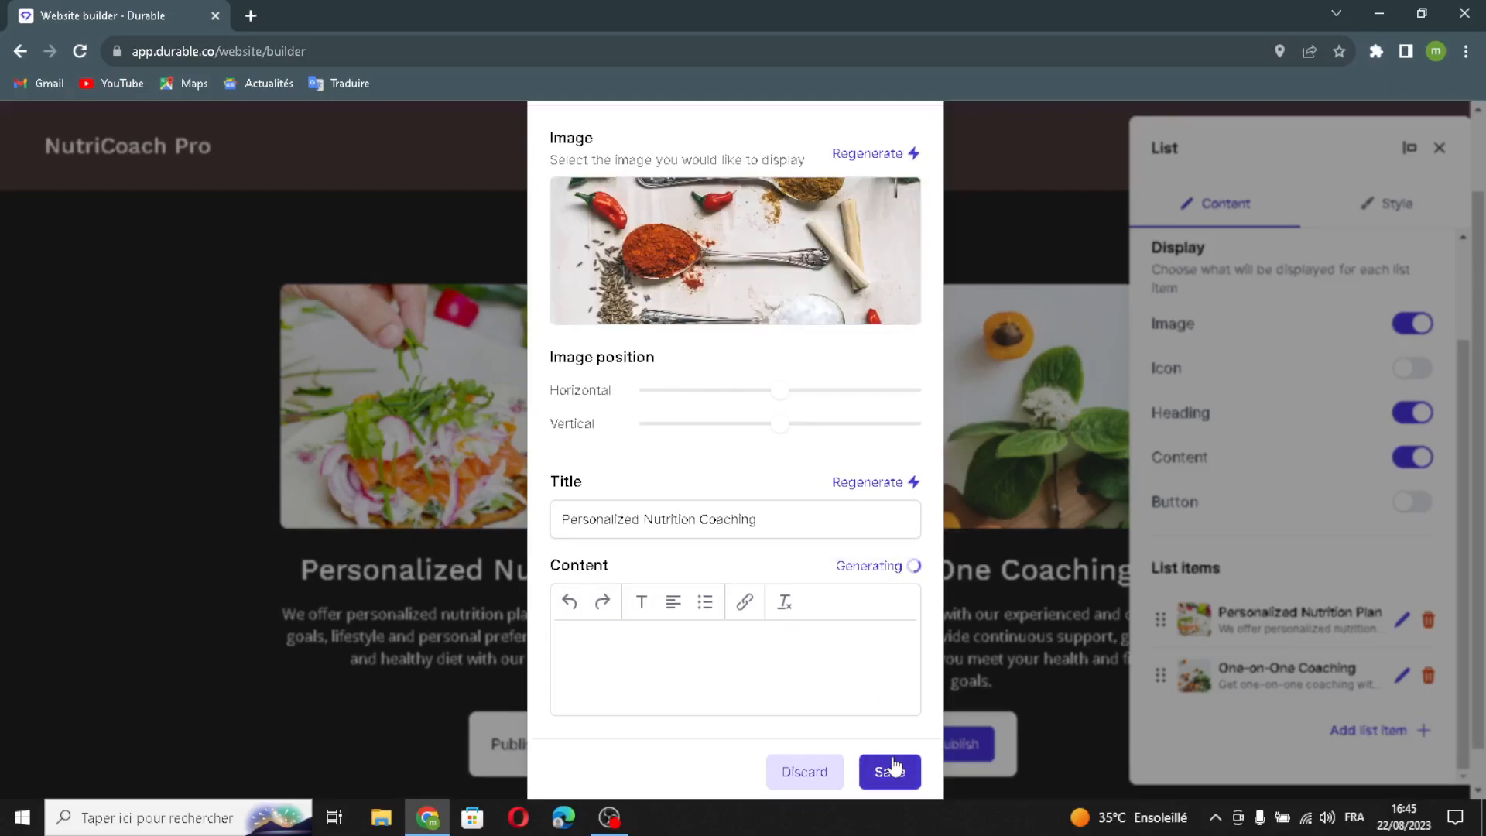
scroll(892, 756, "down", 3)
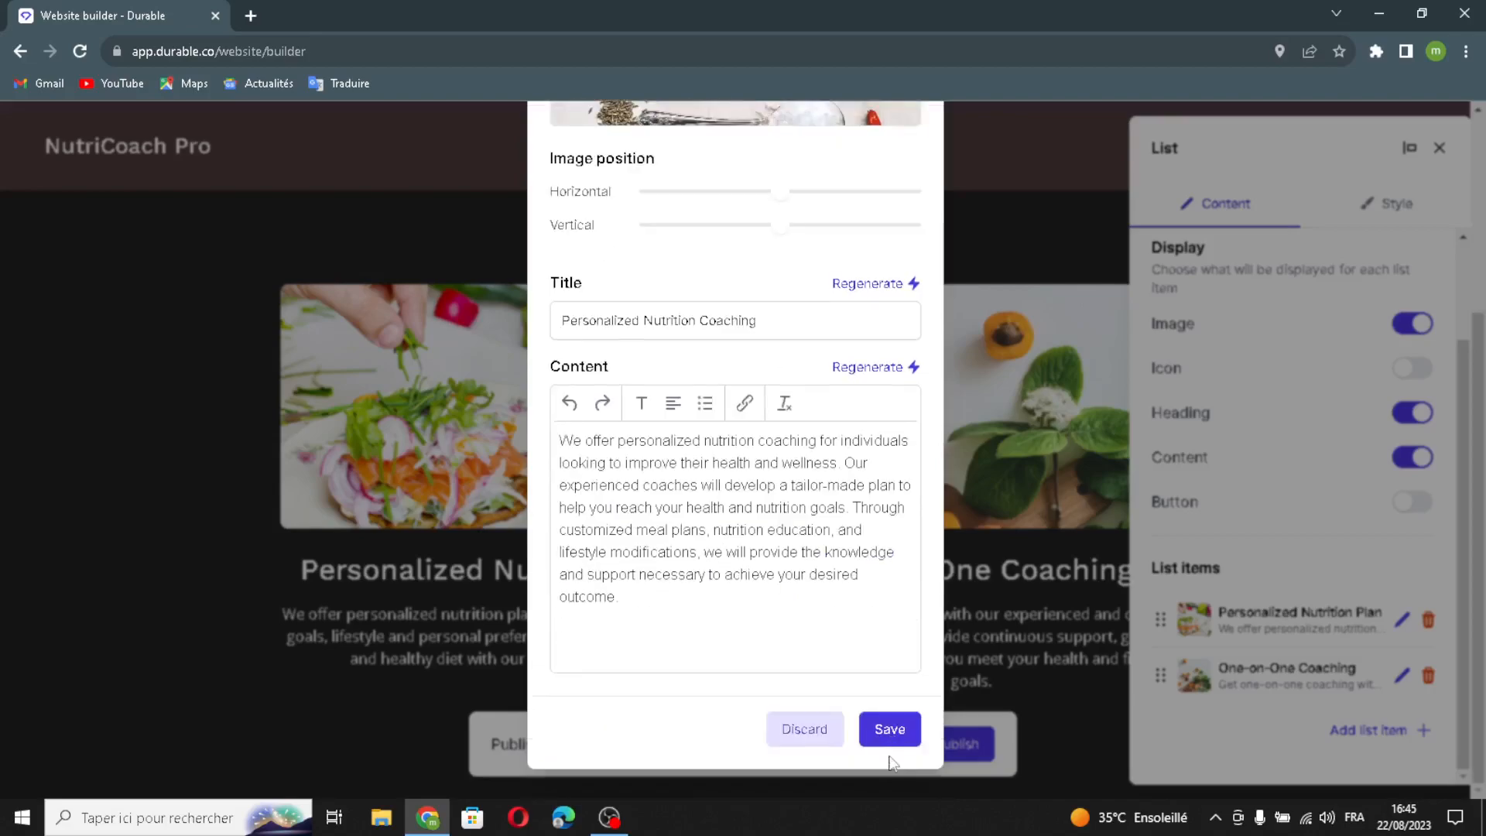
left_click(890, 730)
Check the services list's spacing, height, alignment and background style settings, and save the section's changes
scroll(1377, 352, "down", 2)
left_click(1398, 205)
scroll(1277, 414, "down", 2)
scroll(1290, 542, "down", 3)
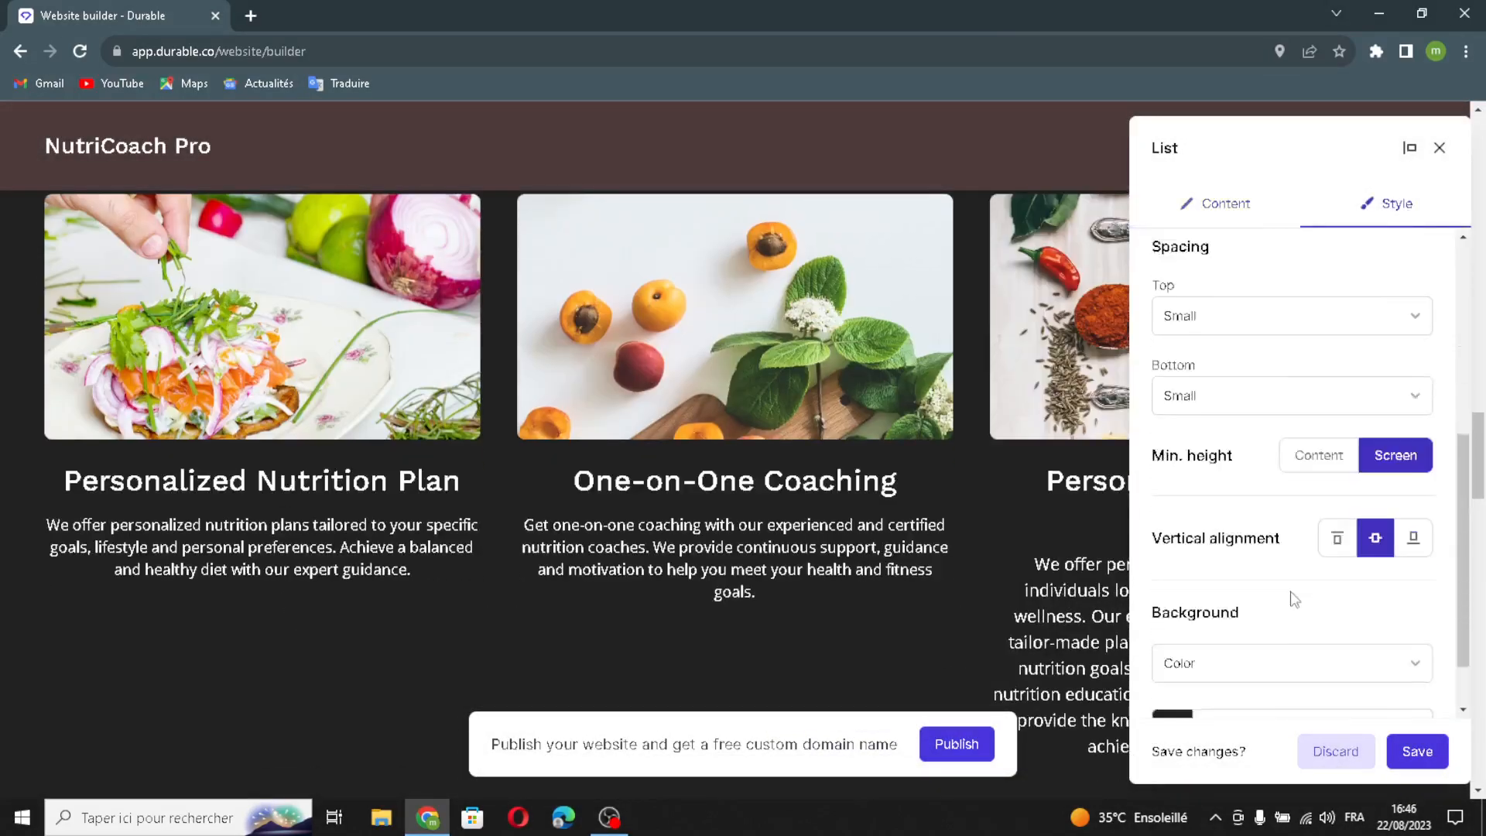
scroll(1258, 426, "up", 5)
scroll(1289, 486, "down", 7)
scroll(1290, 485, "down", 1)
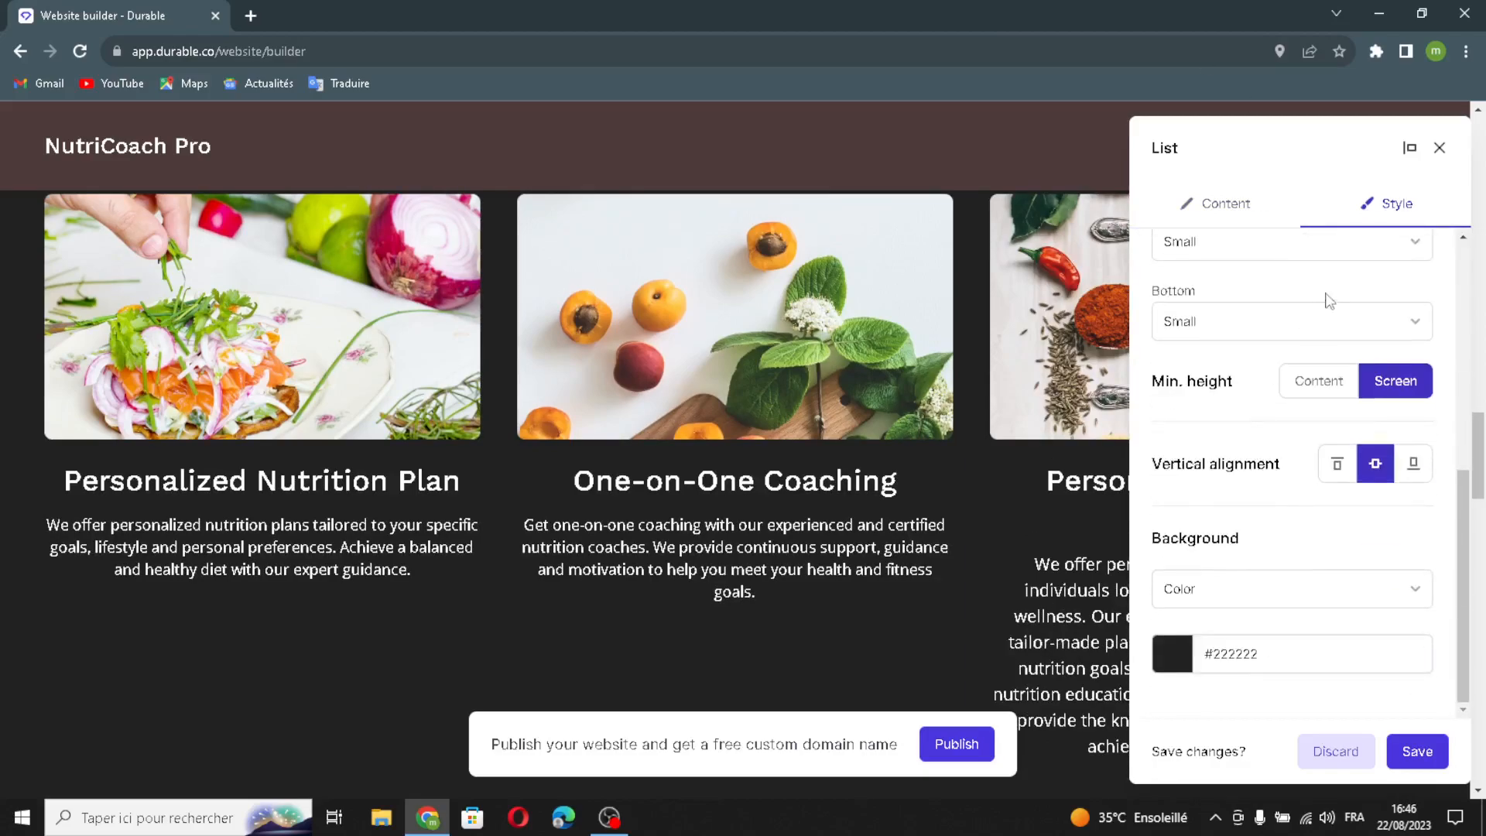
left_click(1411, 760)
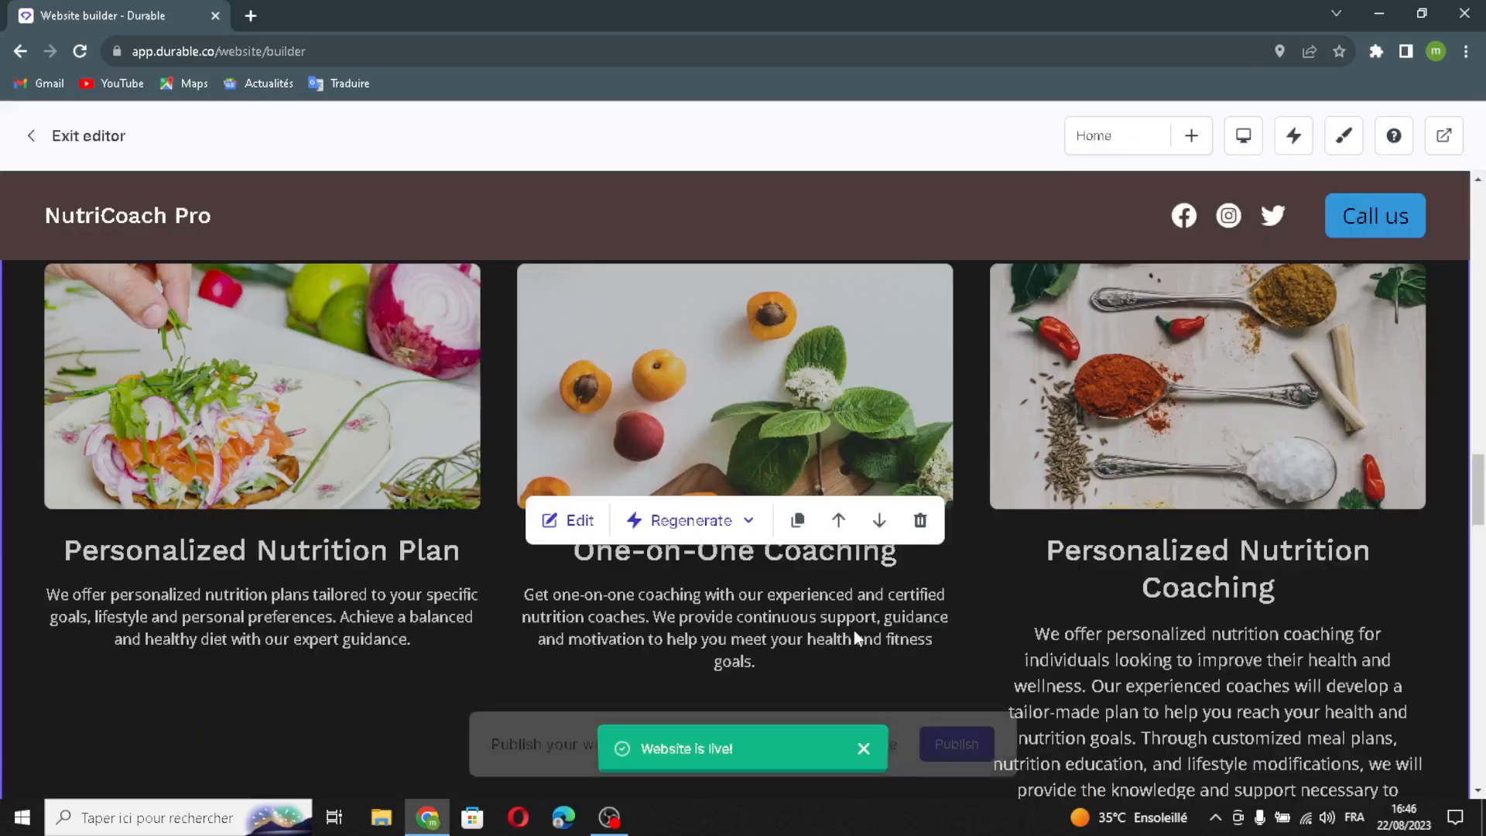
Add a testimonial with an AI-generated quote and author to the Testimonials section, and save the section
scroll(853, 630, "down", 8)
mouse_move(853, 630)
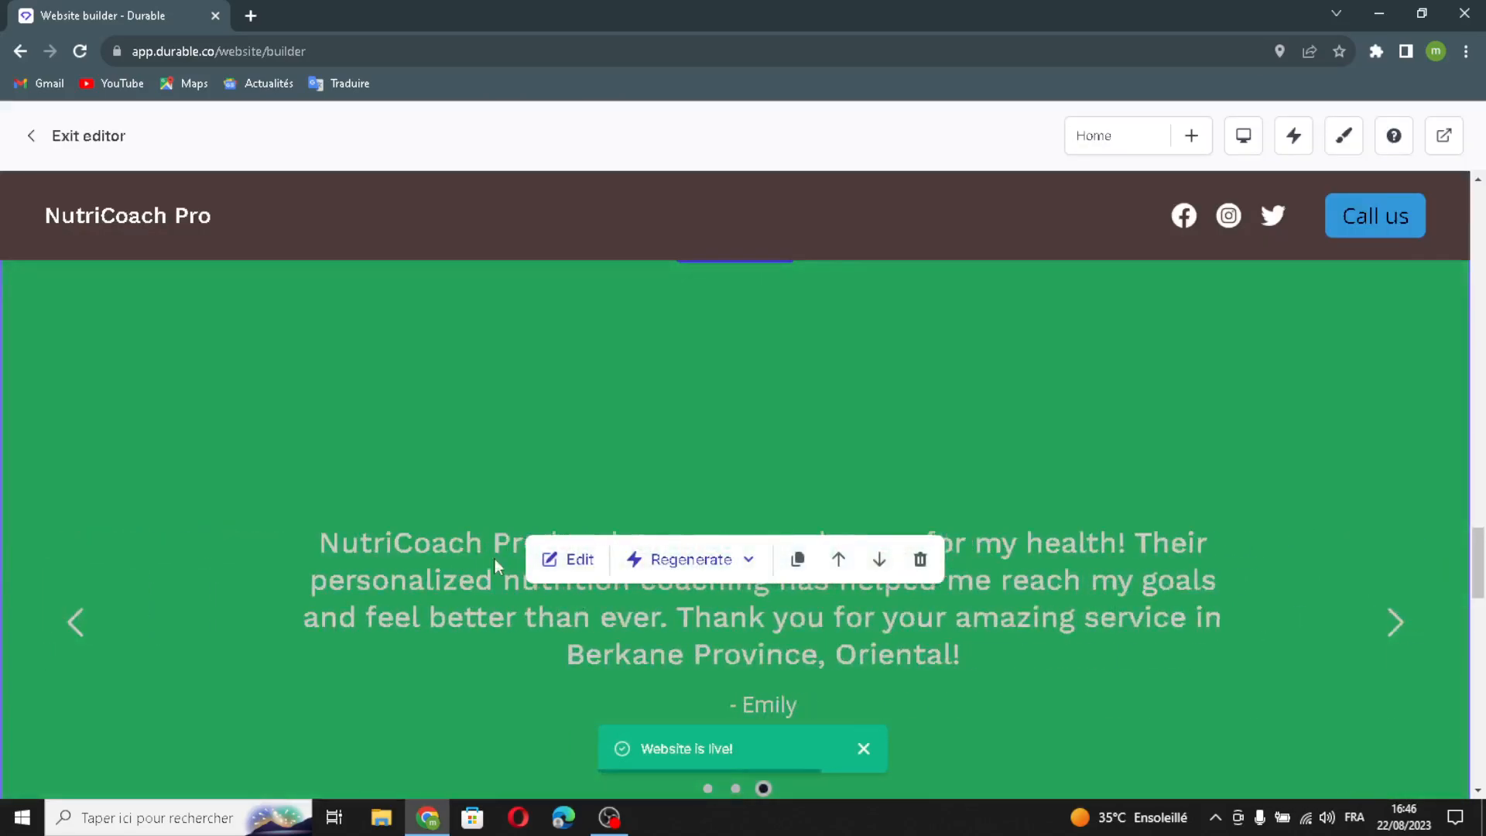
left_click(563, 558)
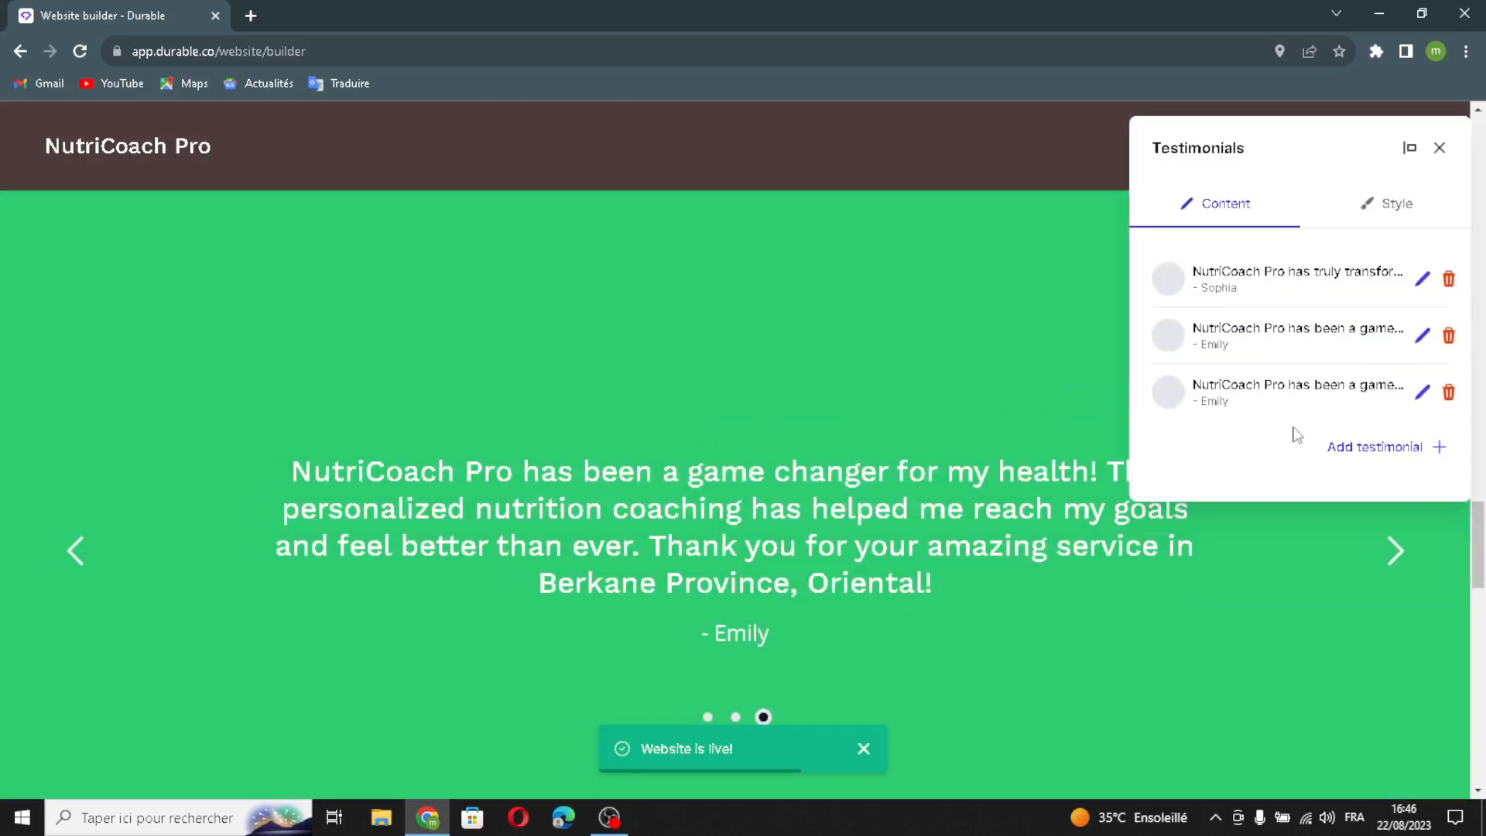
left_click(1380, 450)
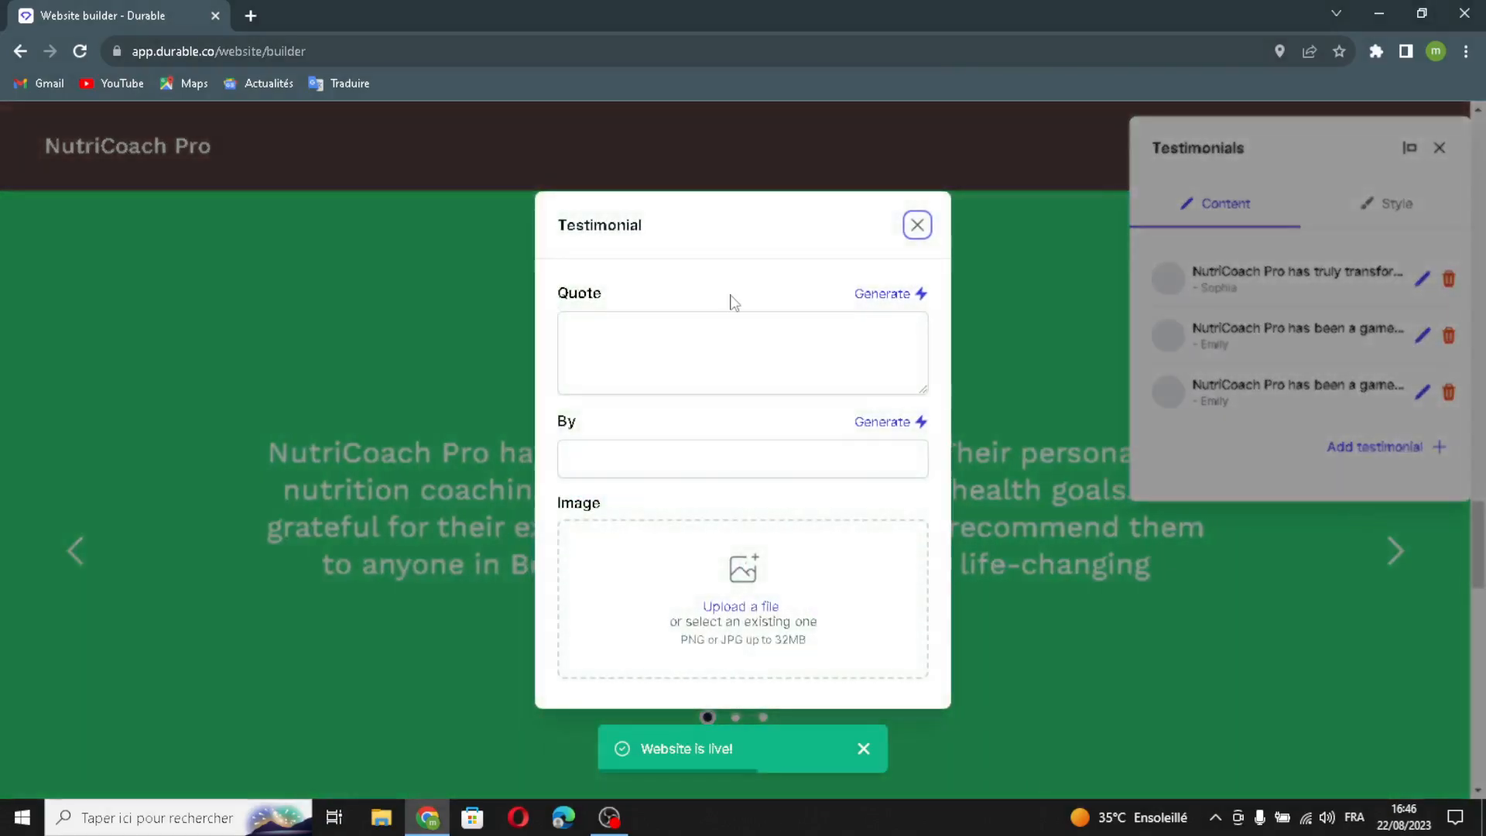
left_click(867, 296)
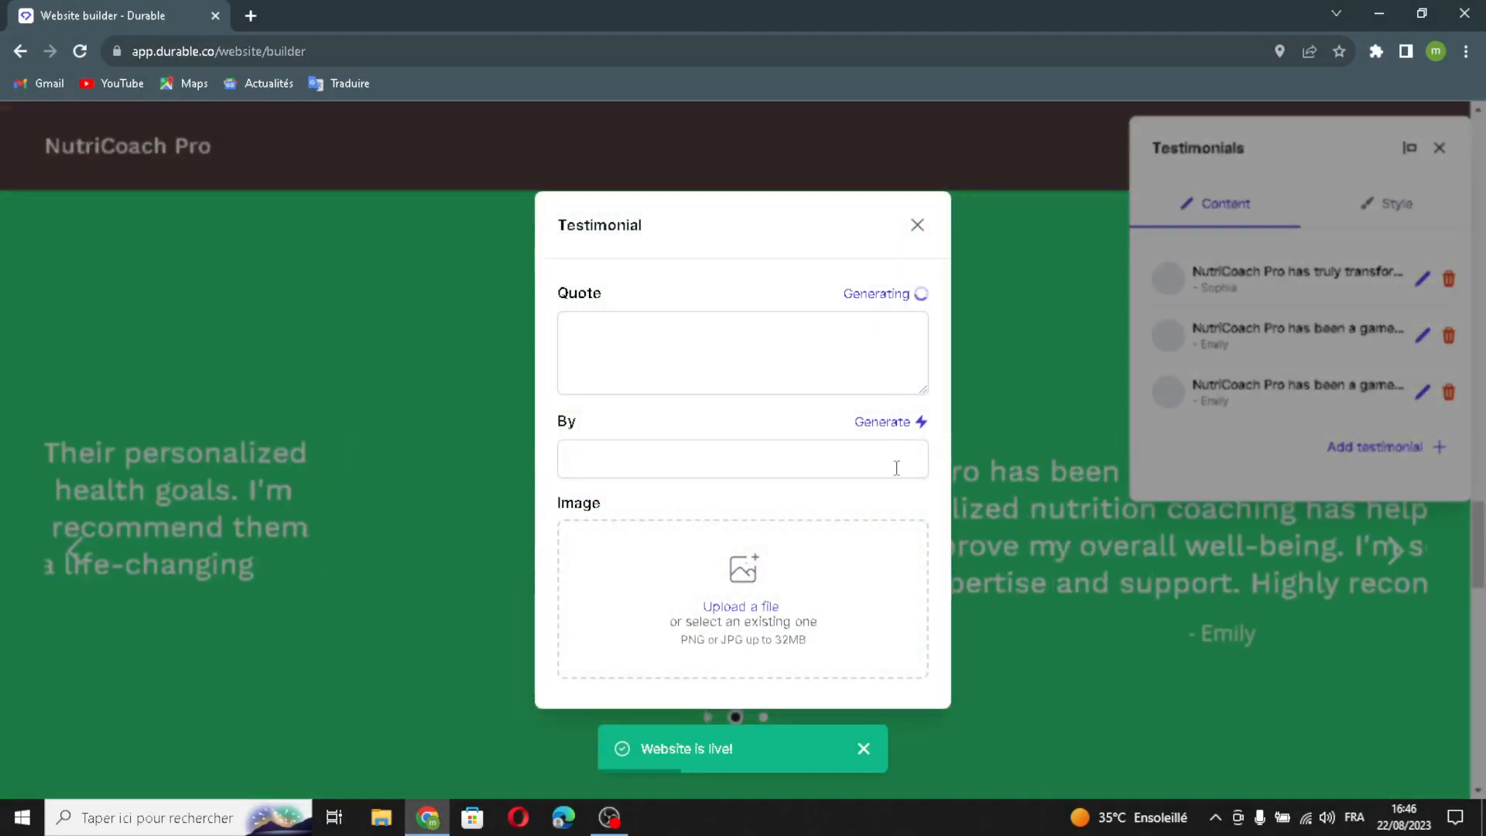
left_click(879, 388)
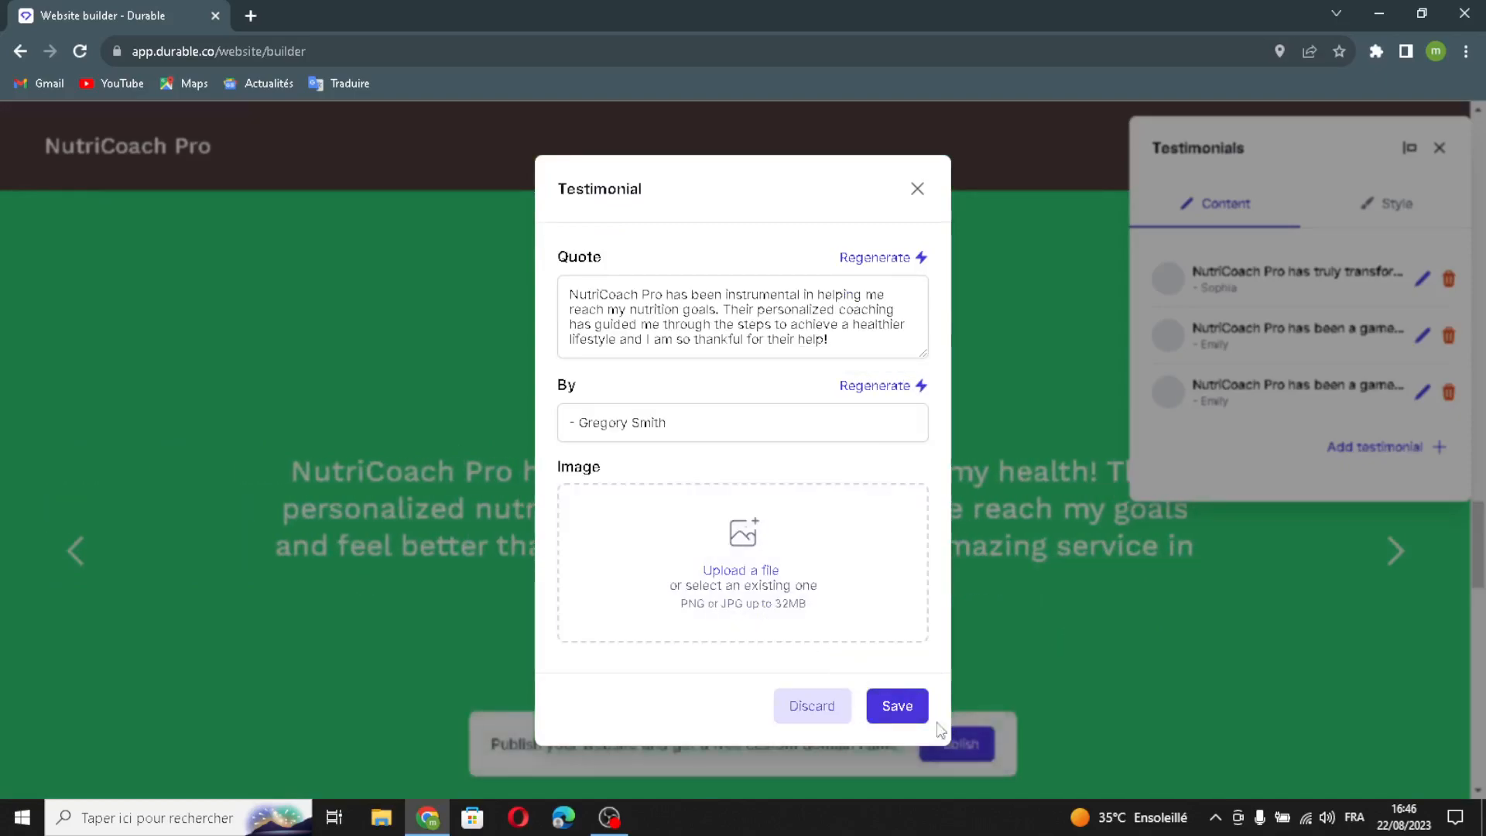
left_click(894, 703)
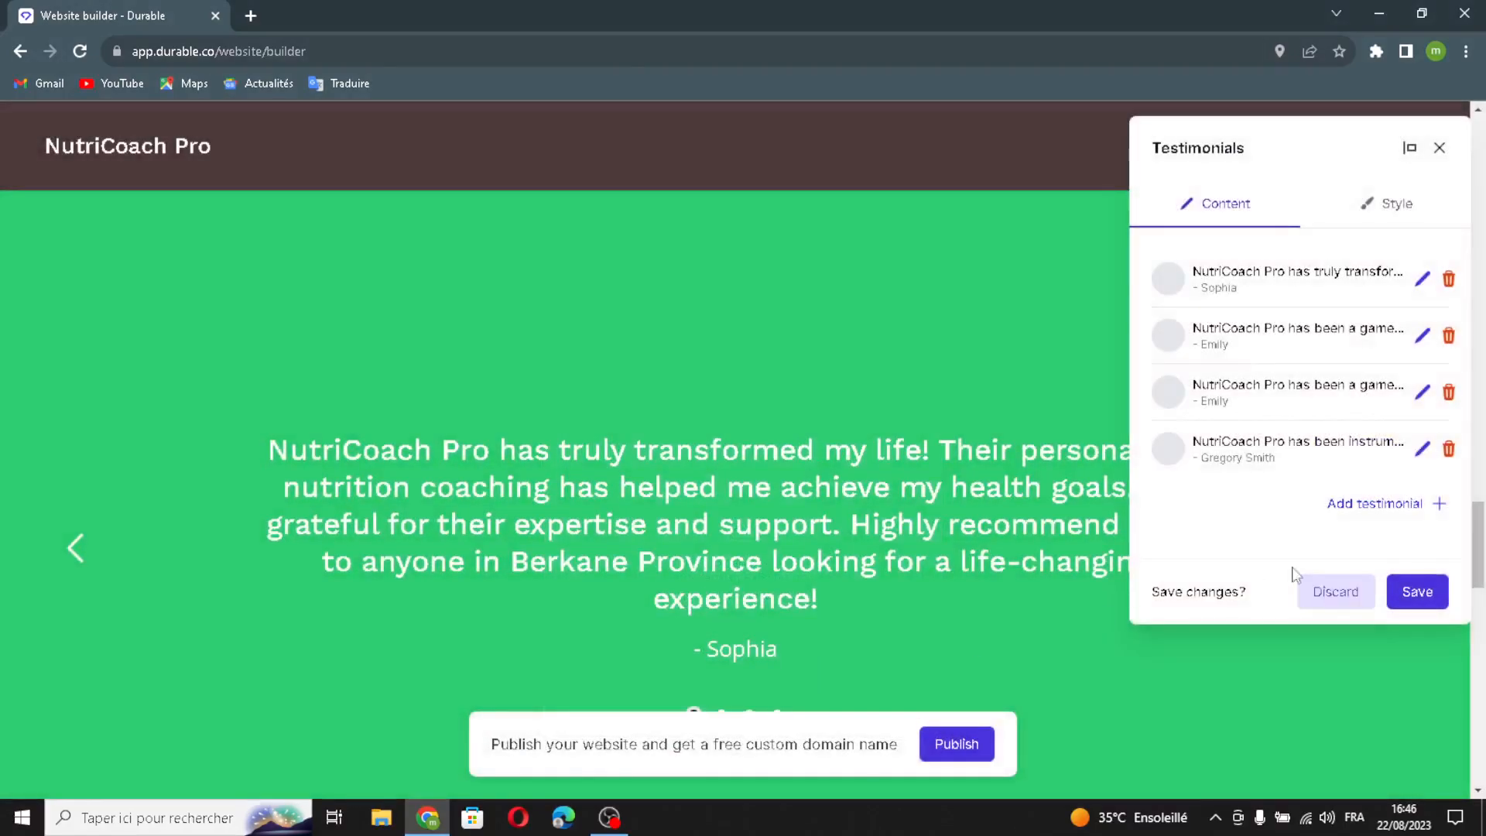
left_click(1416, 592)
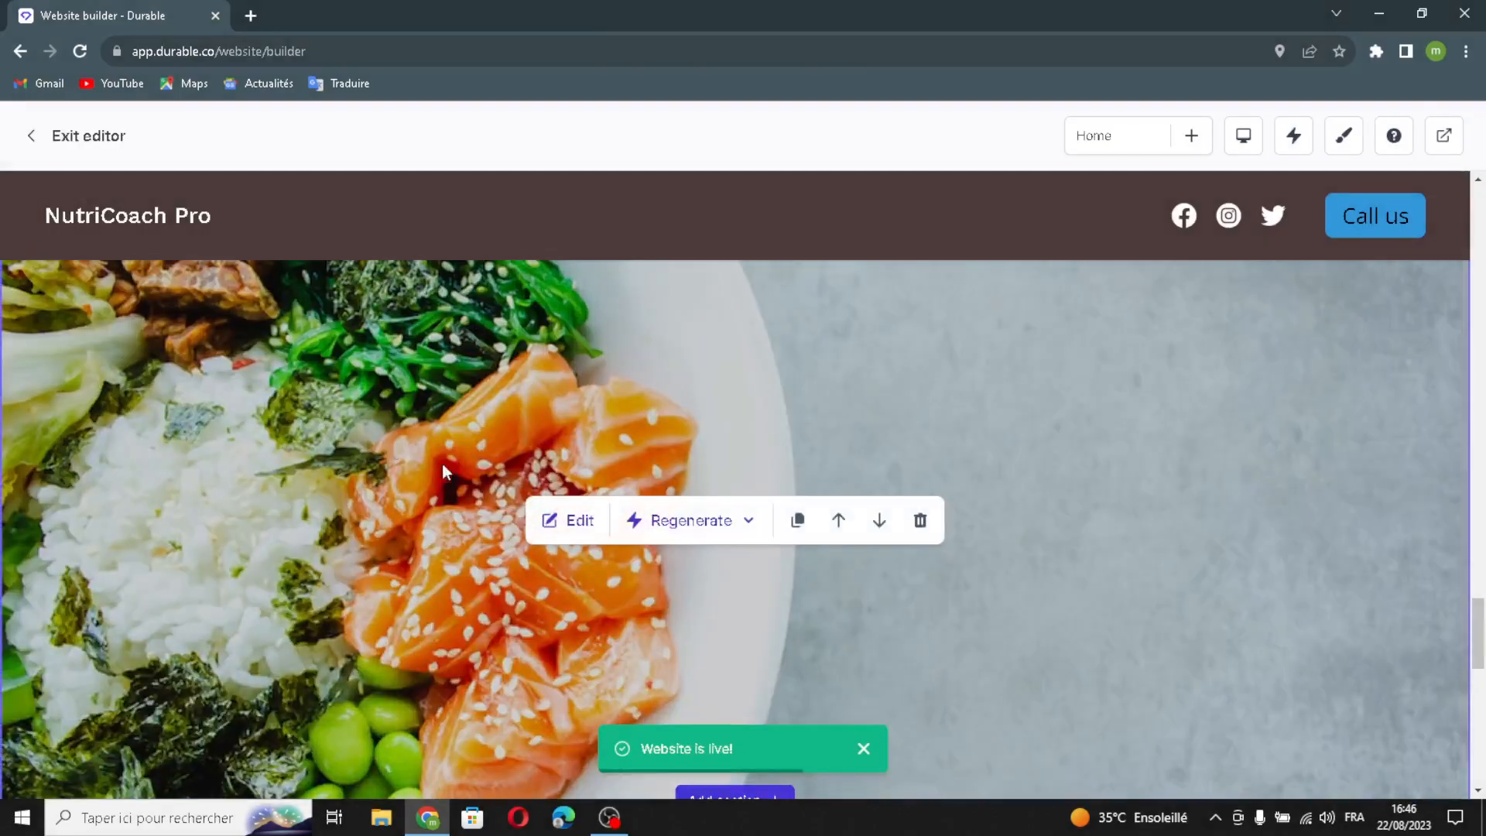
Set the full-width image section's minimum height to Screen, and close its editor applying the unsaved changes
left_click(545, 524)
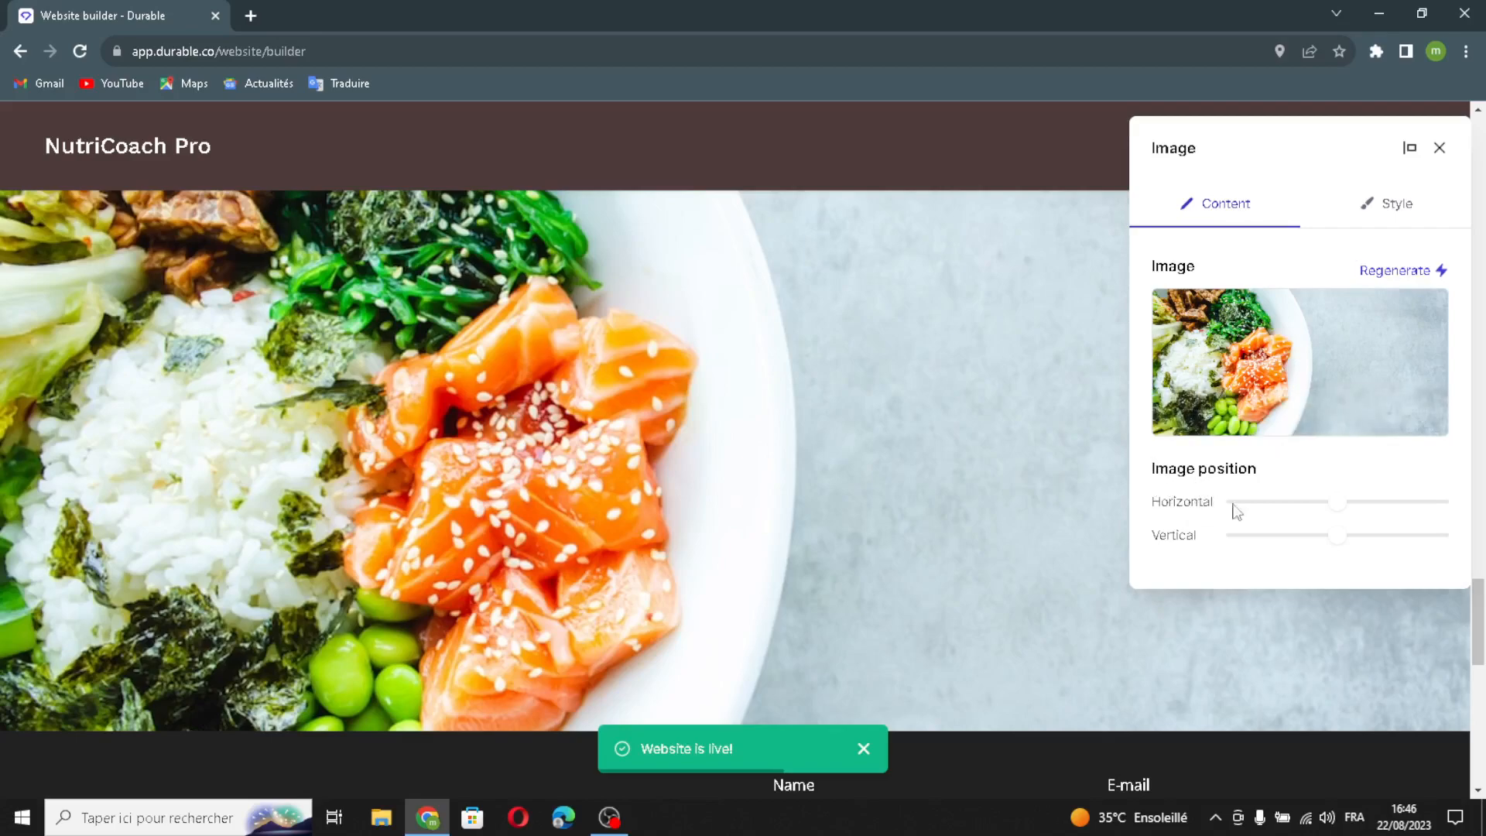
left_click(1362, 221)
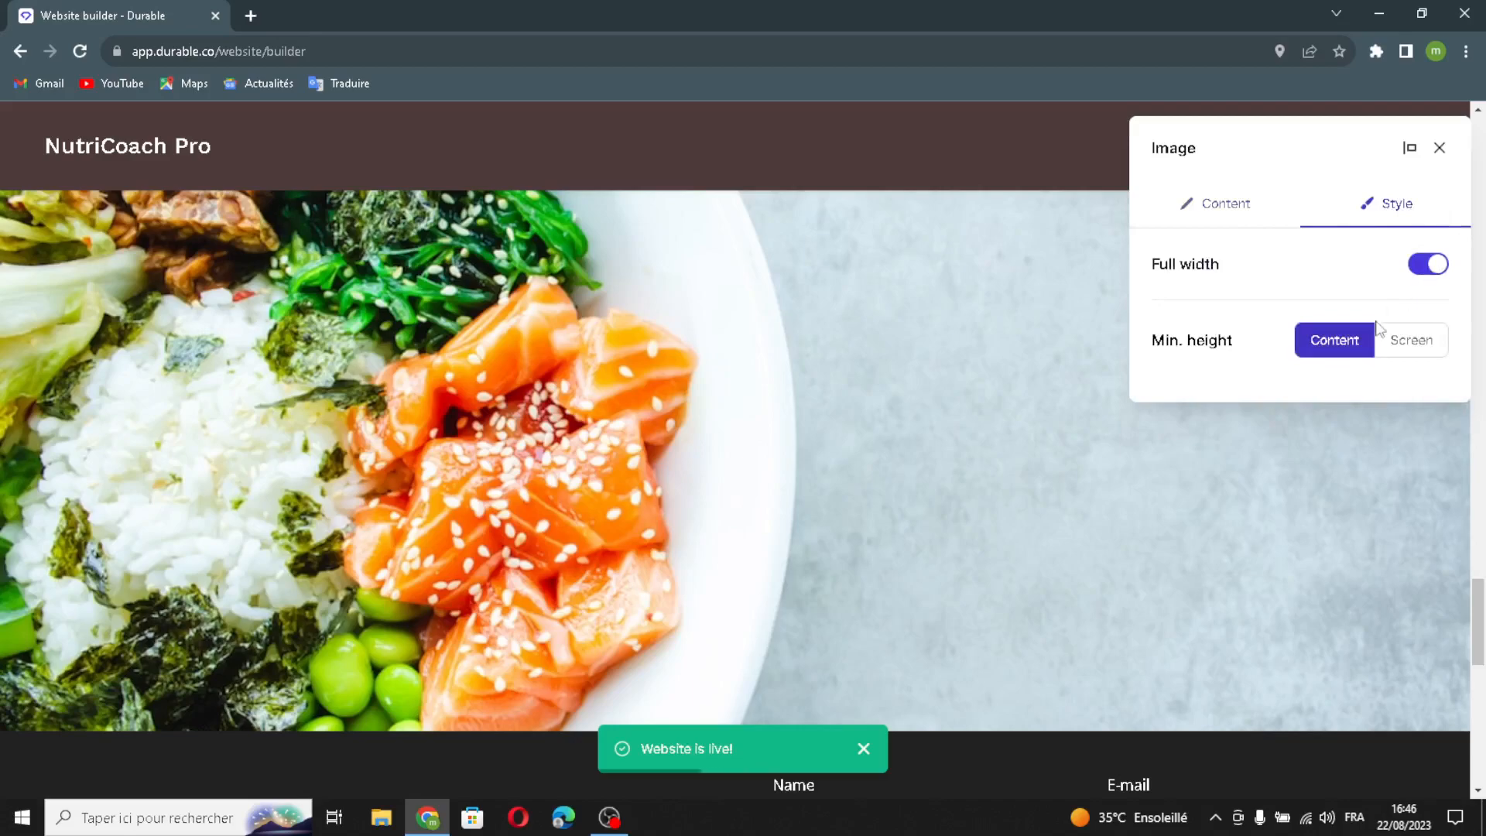
left_click(1393, 347)
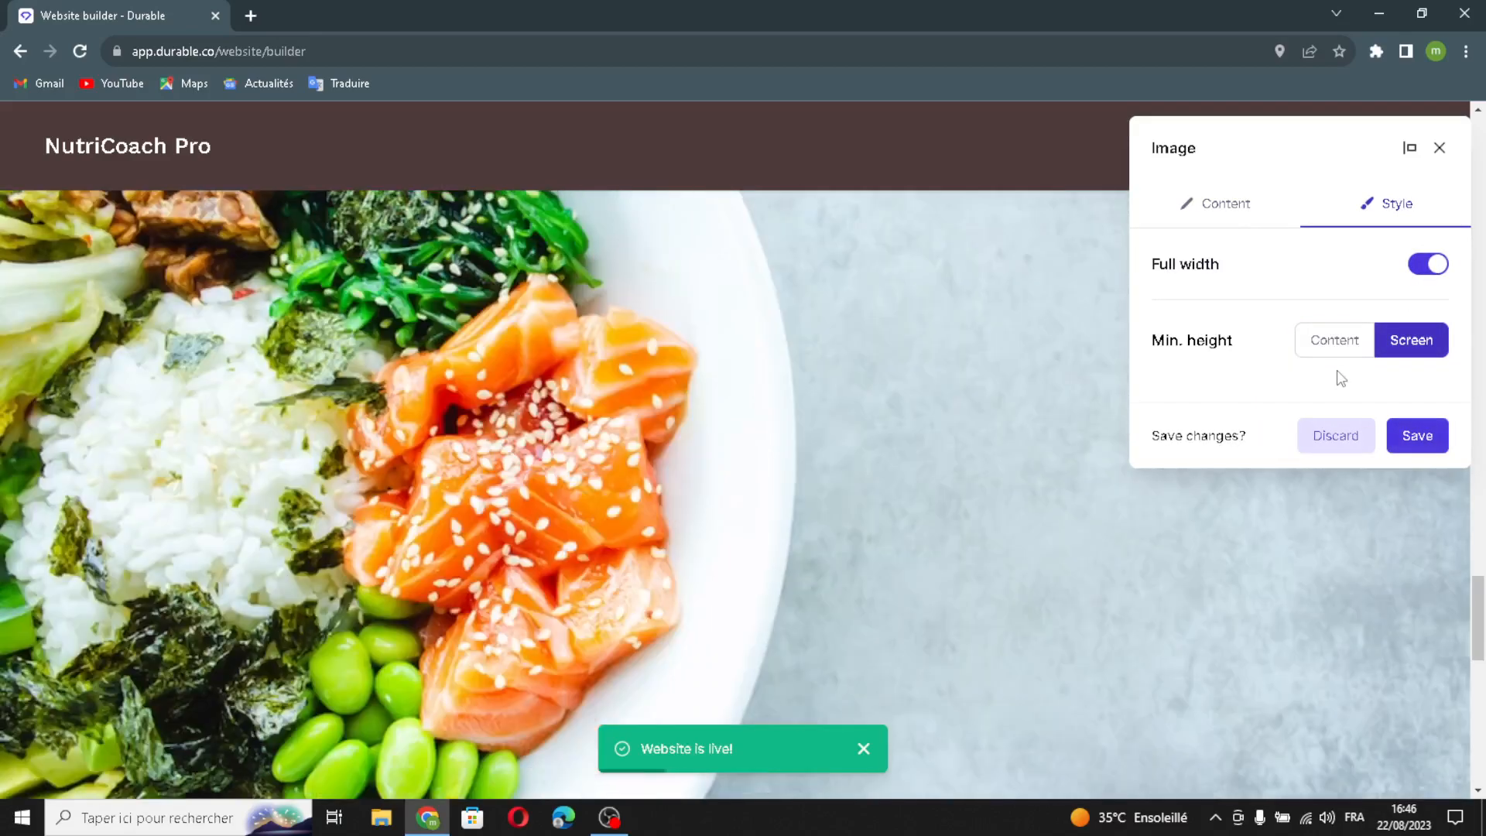
left_click(1440, 149)
left_click(883, 505)
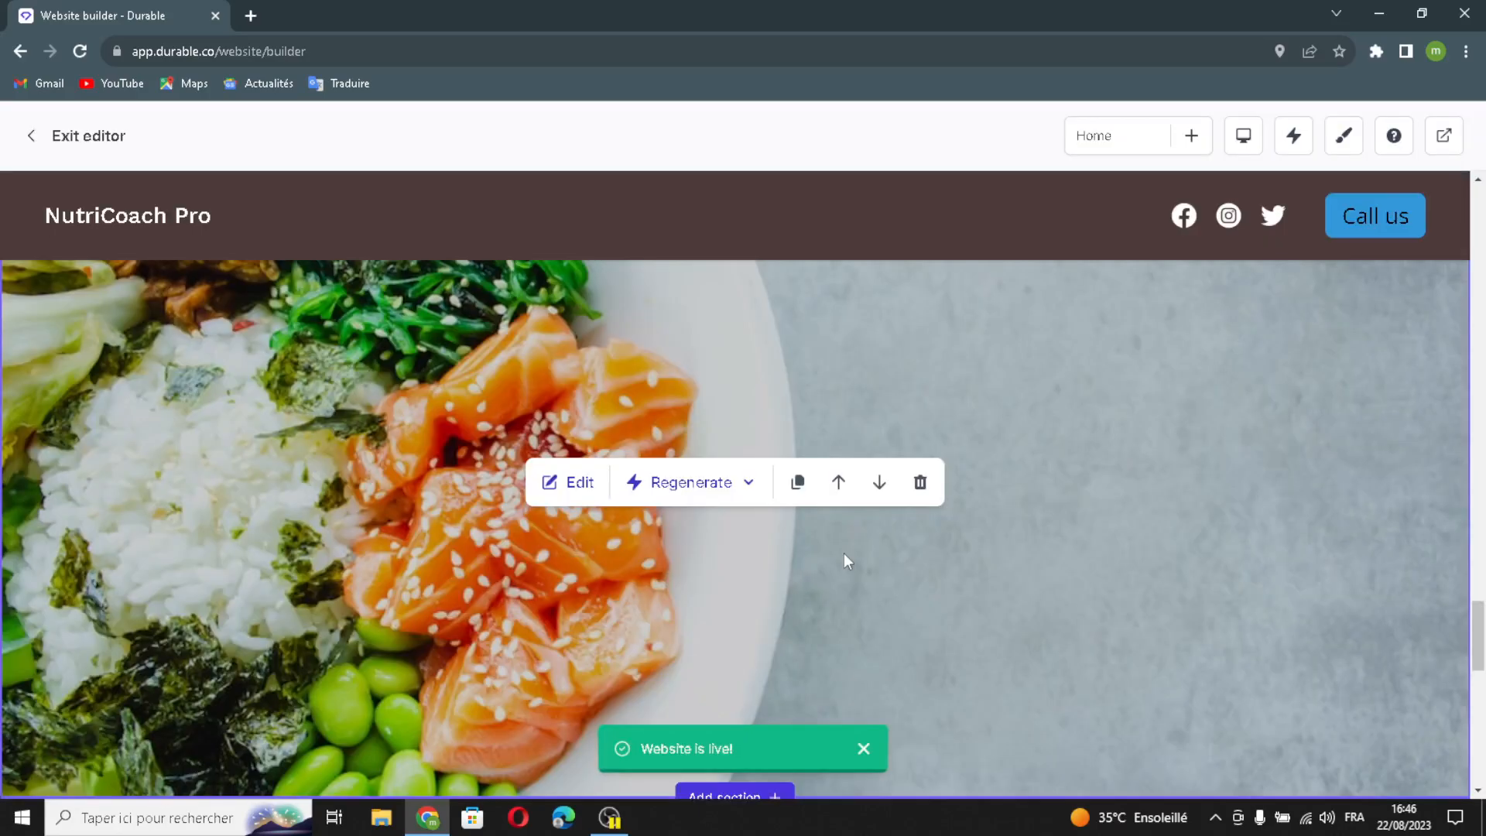
Regenerate the contact form section's heading and intro text with AI, and look at its custom fields
scroll(822, 588, "down", 7)
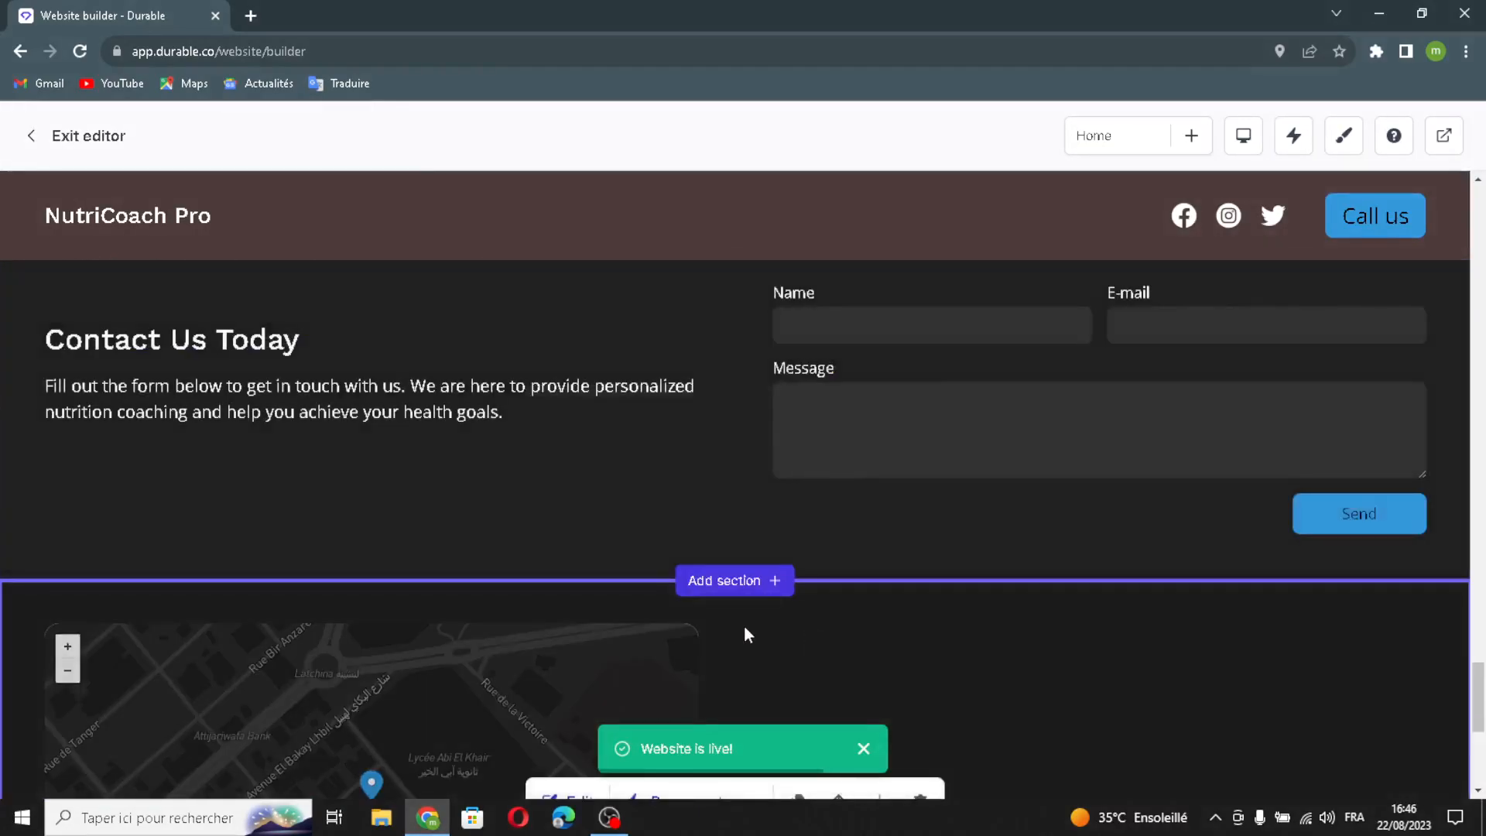
scroll(697, 604, "up", 1)
left_click(574, 503)
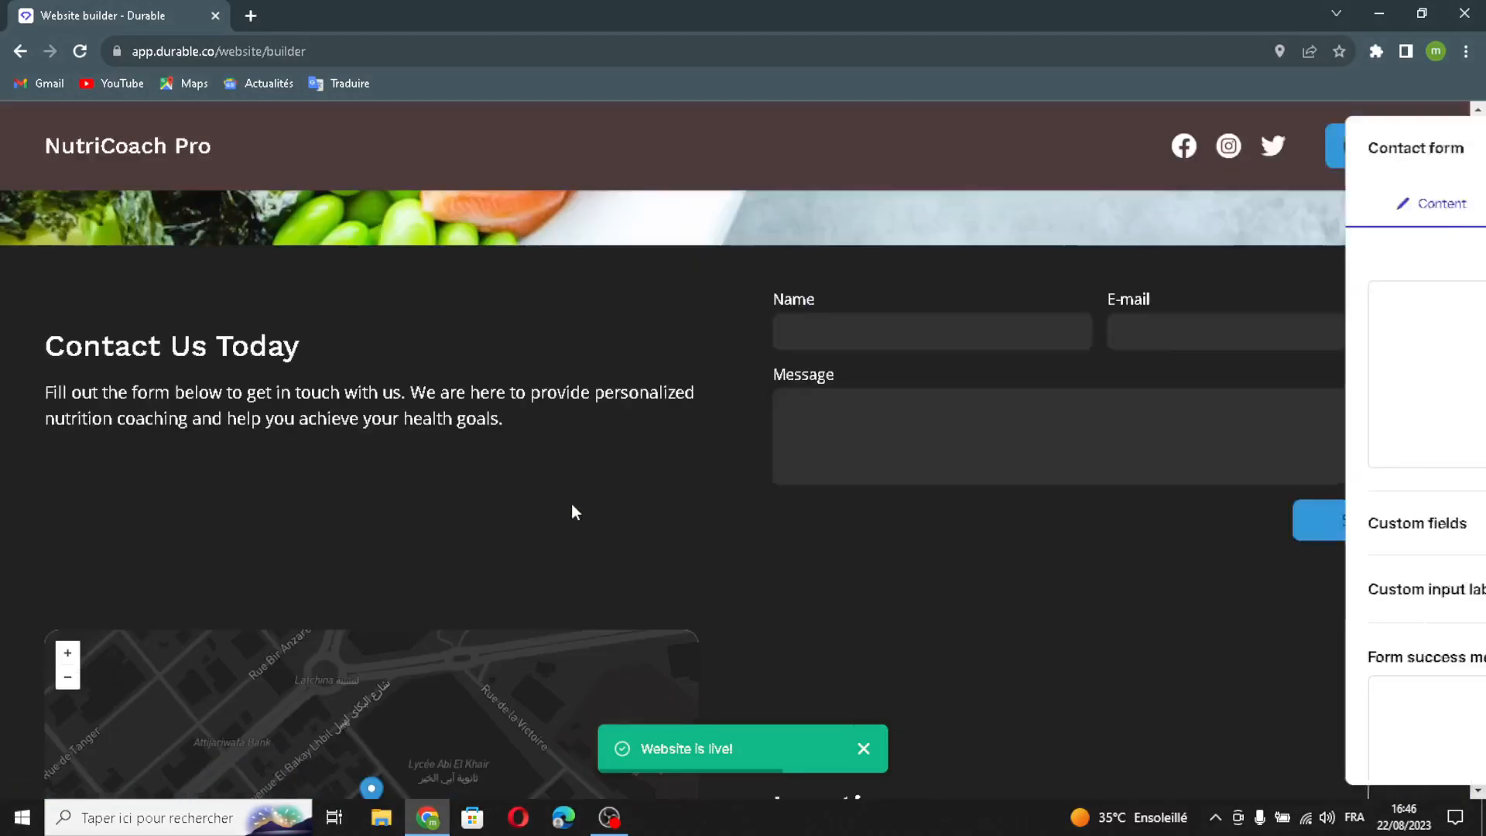
left_click(1414, 266)
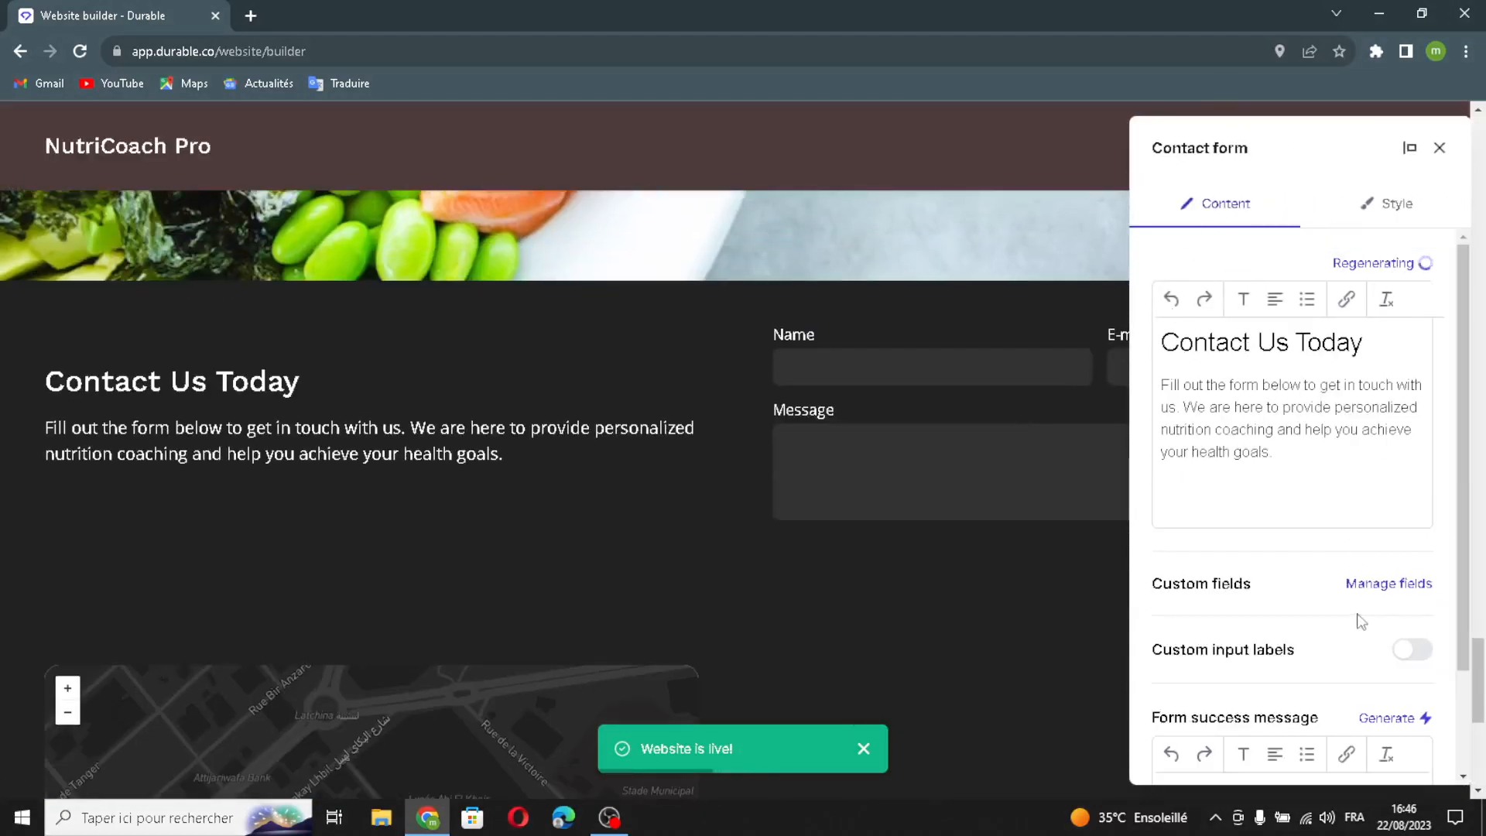
left_click(1385, 589)
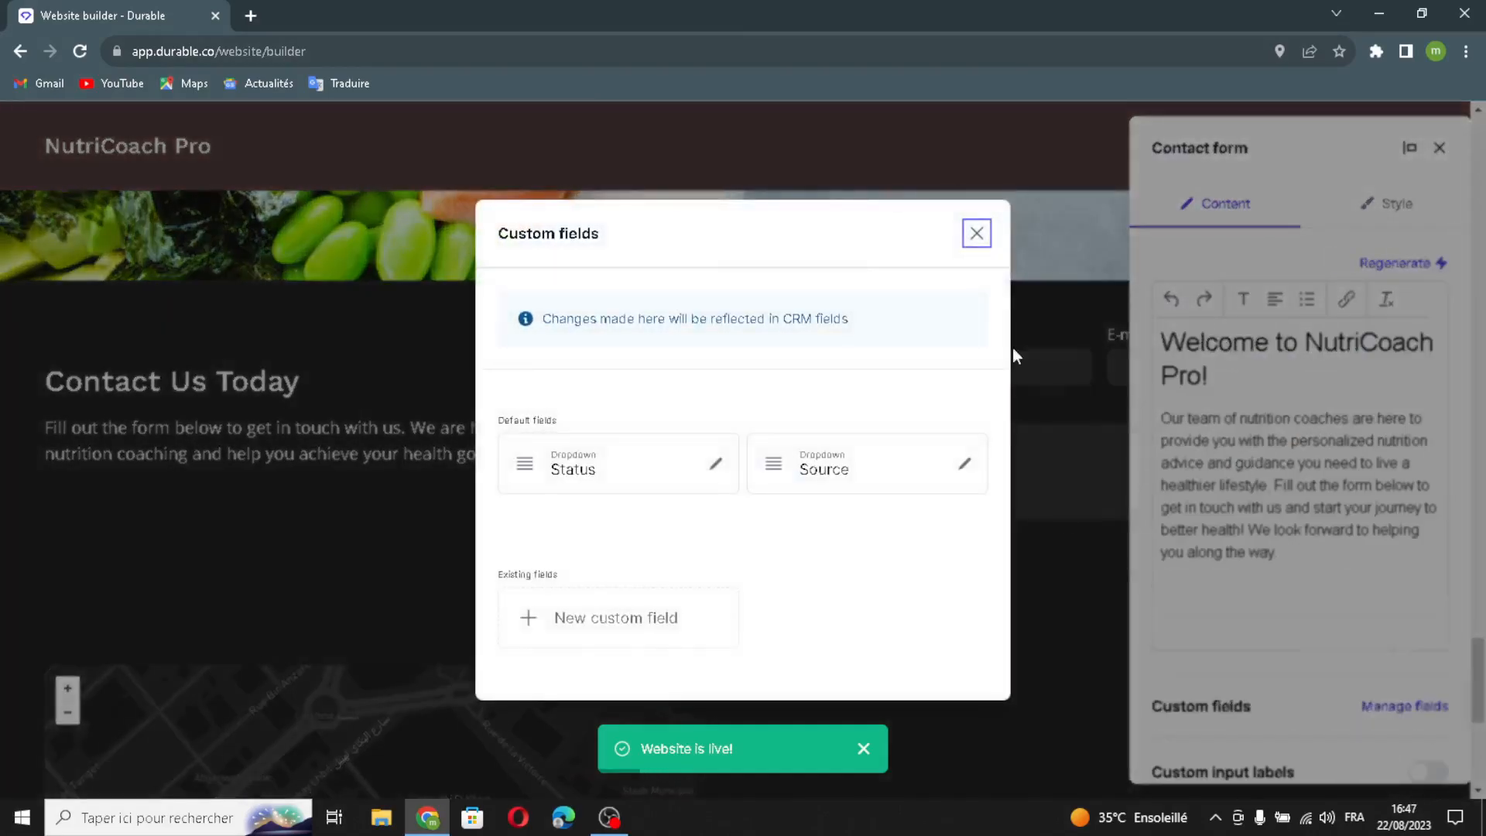
left_click(978, 233)
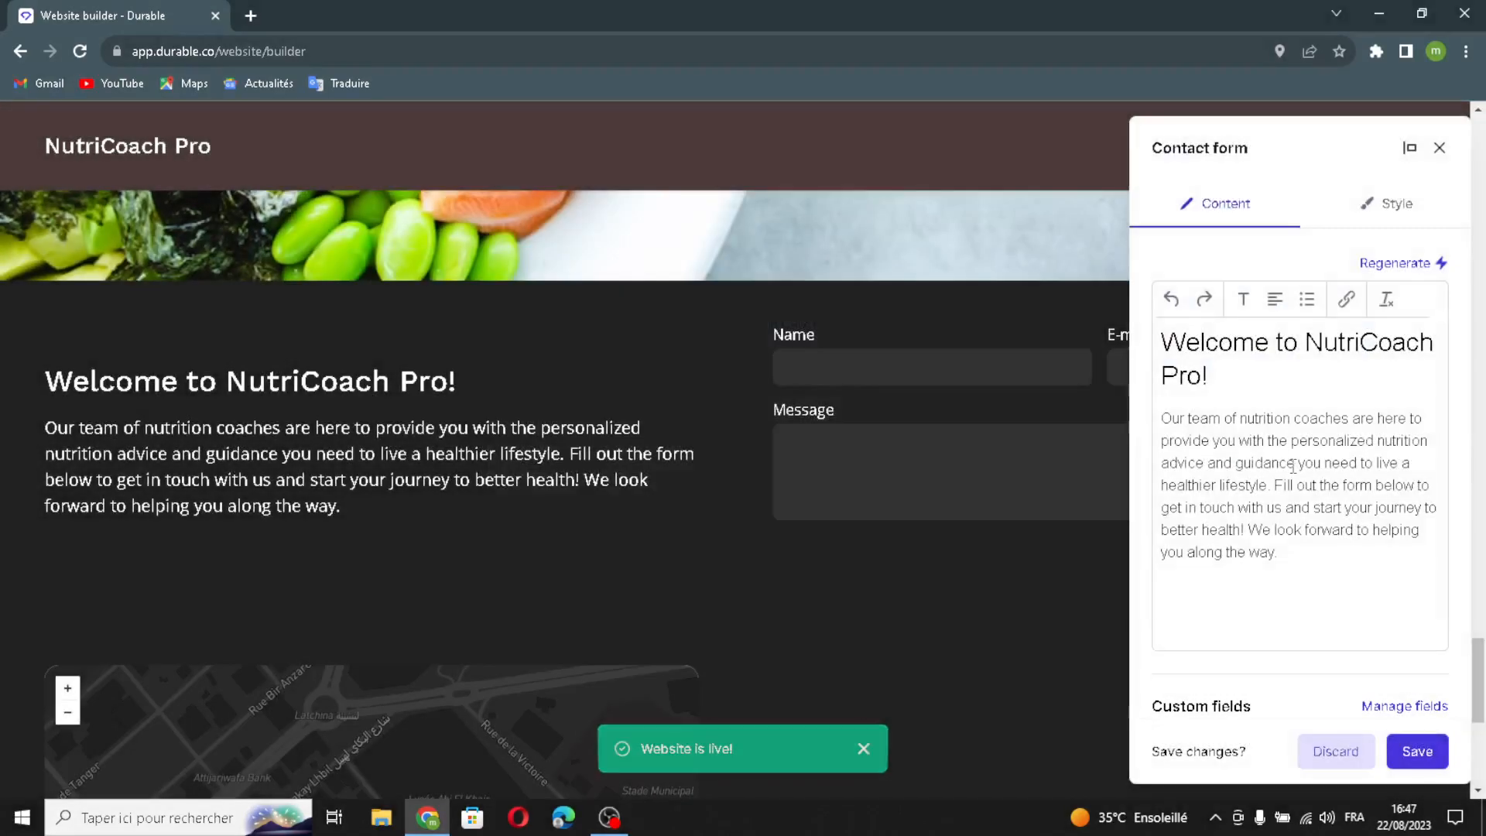
Review the contact form's success message, form alignment, spacing and background settings, and save the section
scroll(1363, 620, "down", 3)
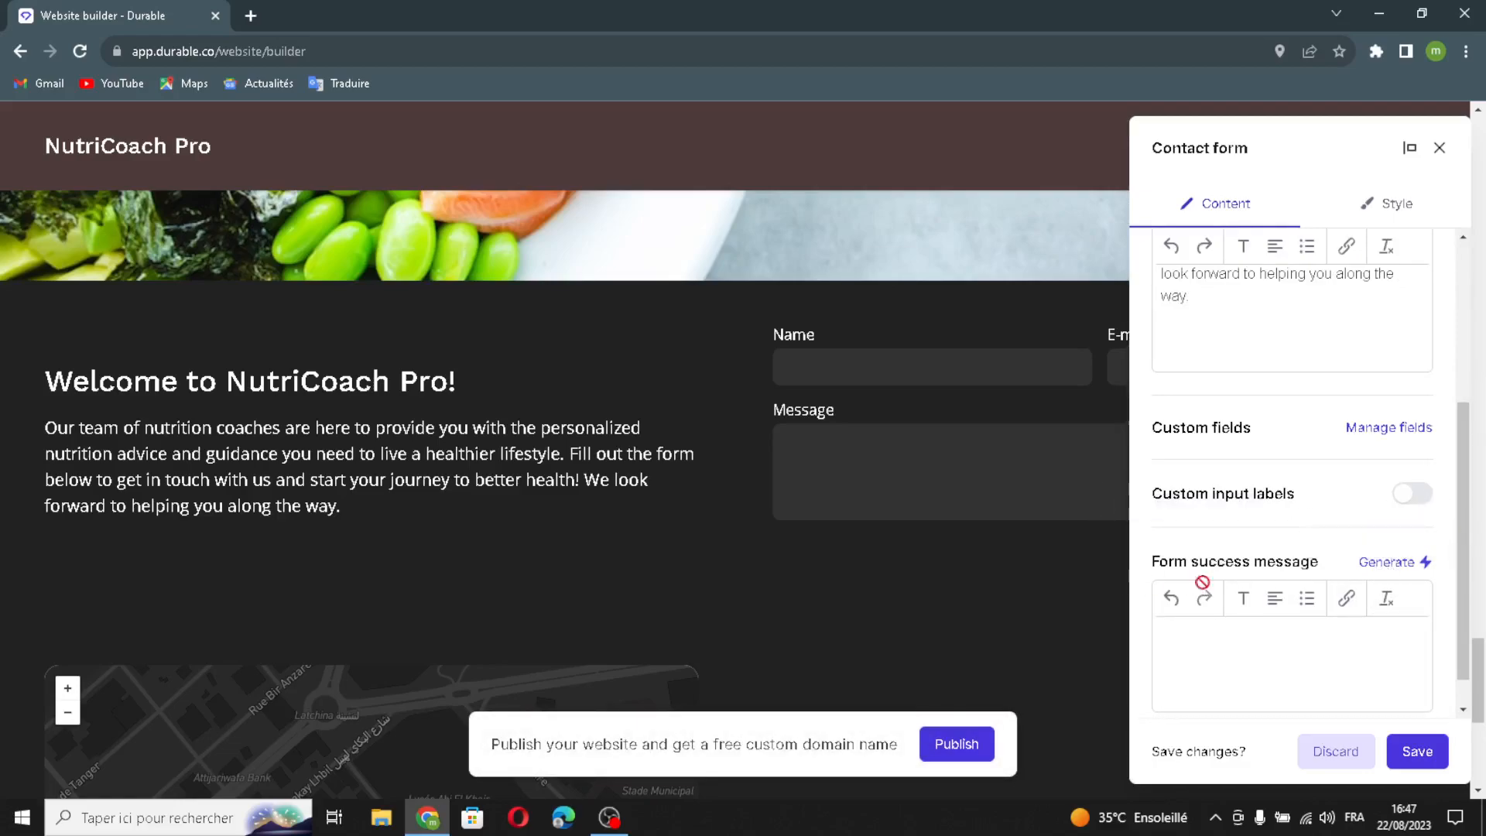
scroll(1351, 592, "down", 1)
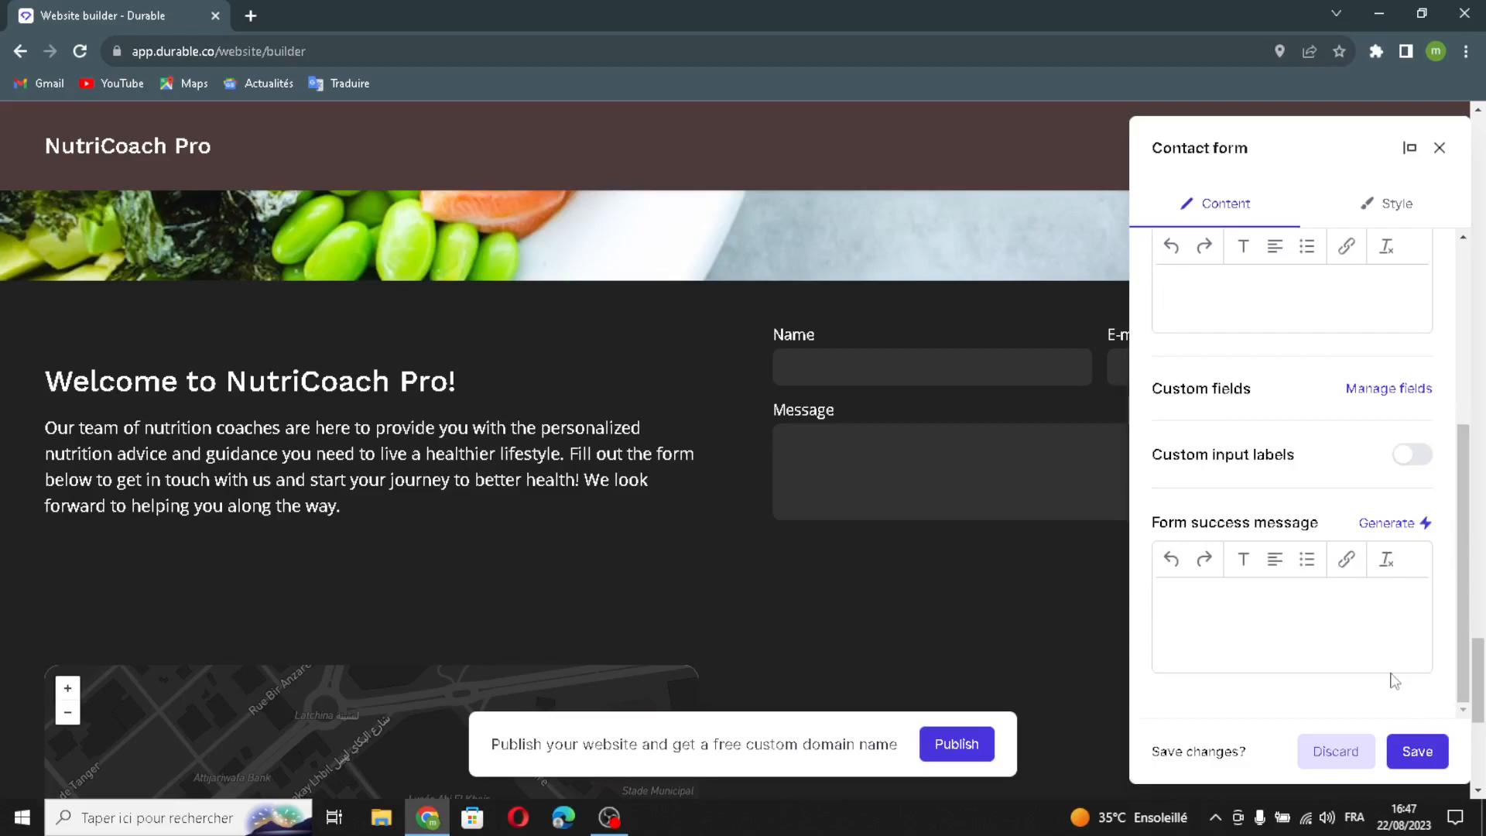
left_click(1394, 200)
scroll(1393, 248, "down", 2)
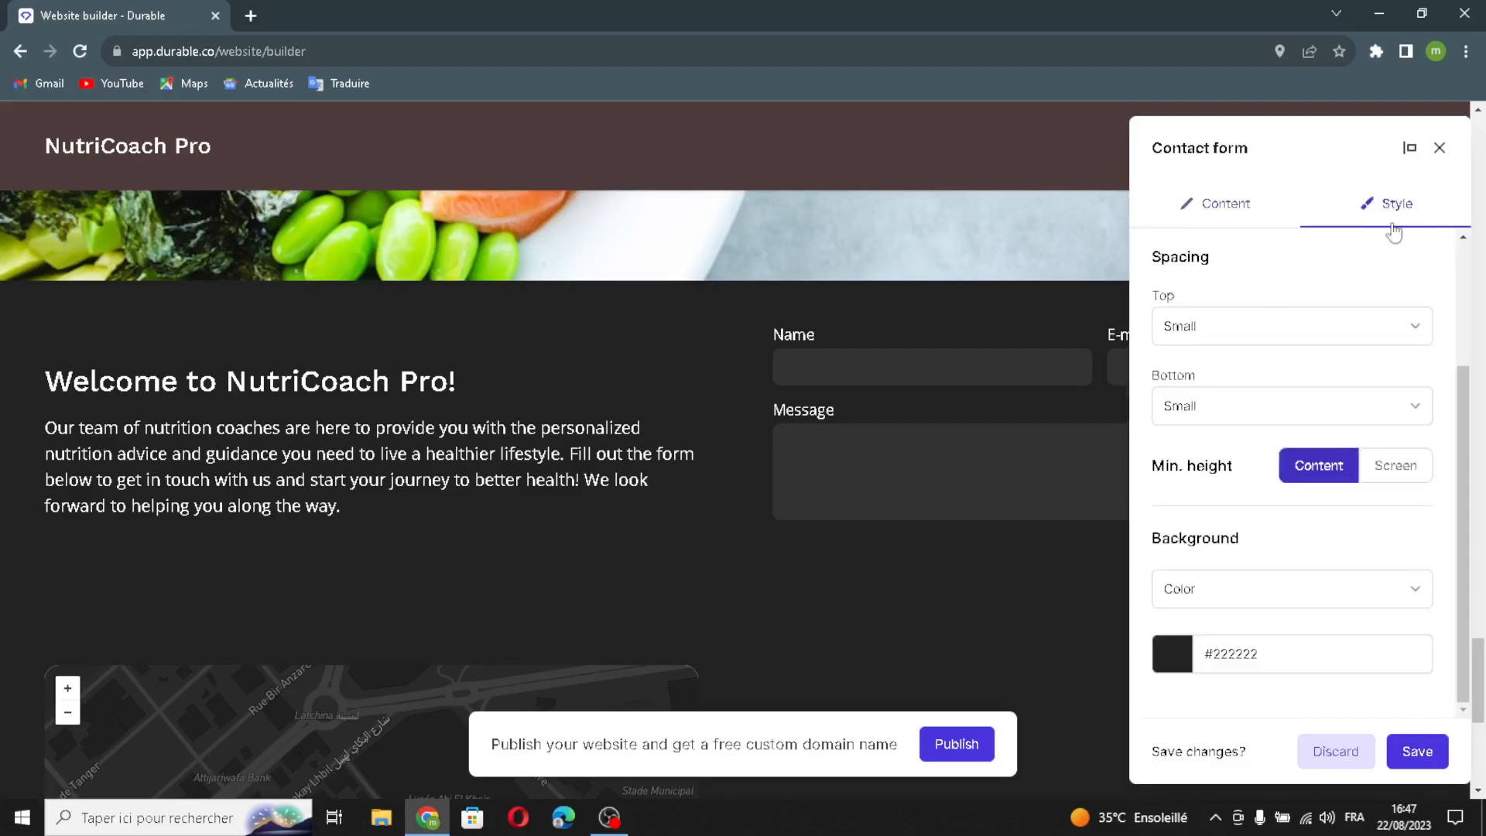
scroll(1252, 404, "up", 2)
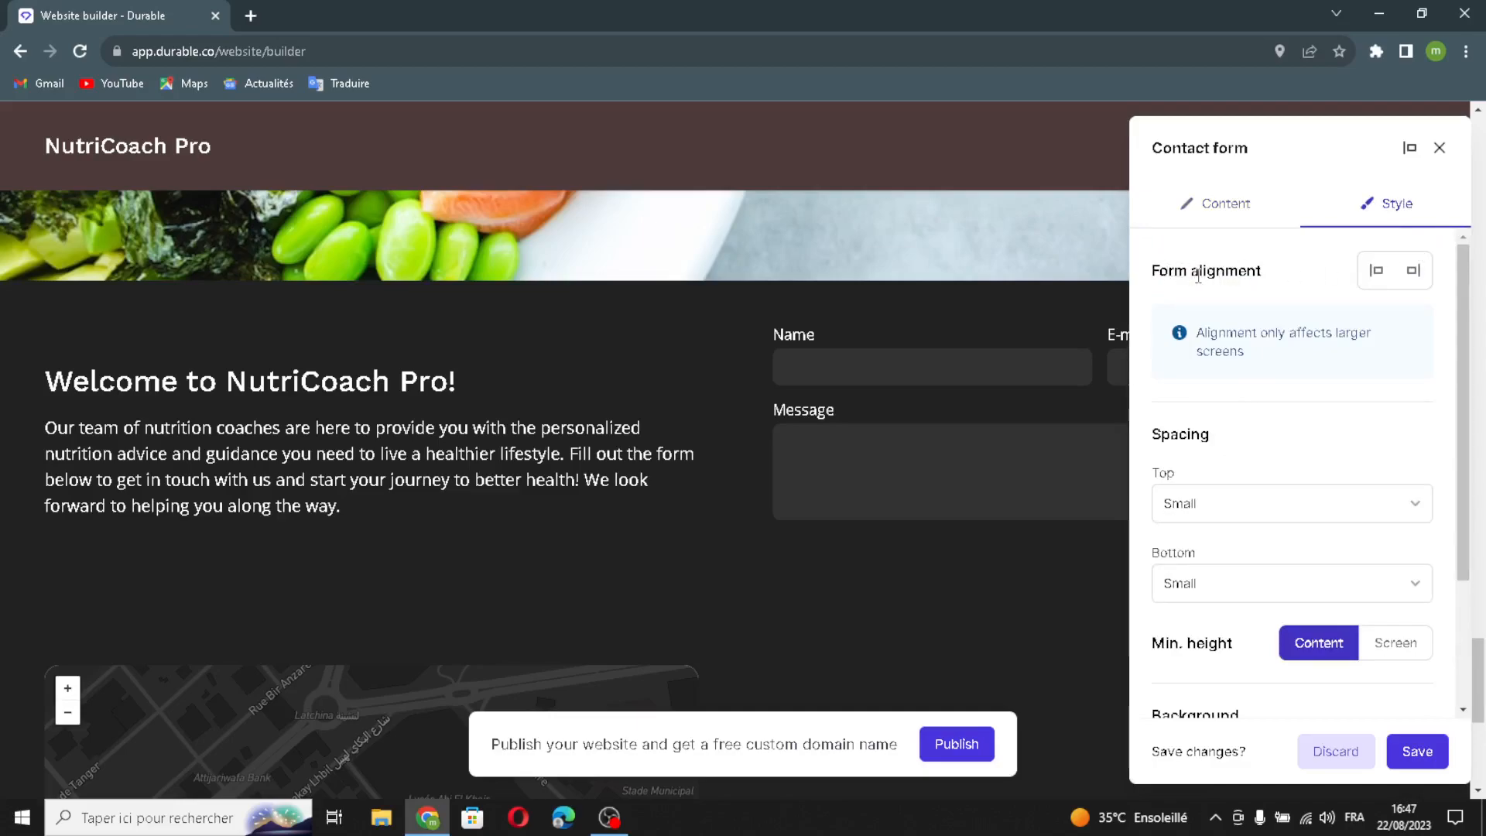
scroll(1188, 431, "down", 2)
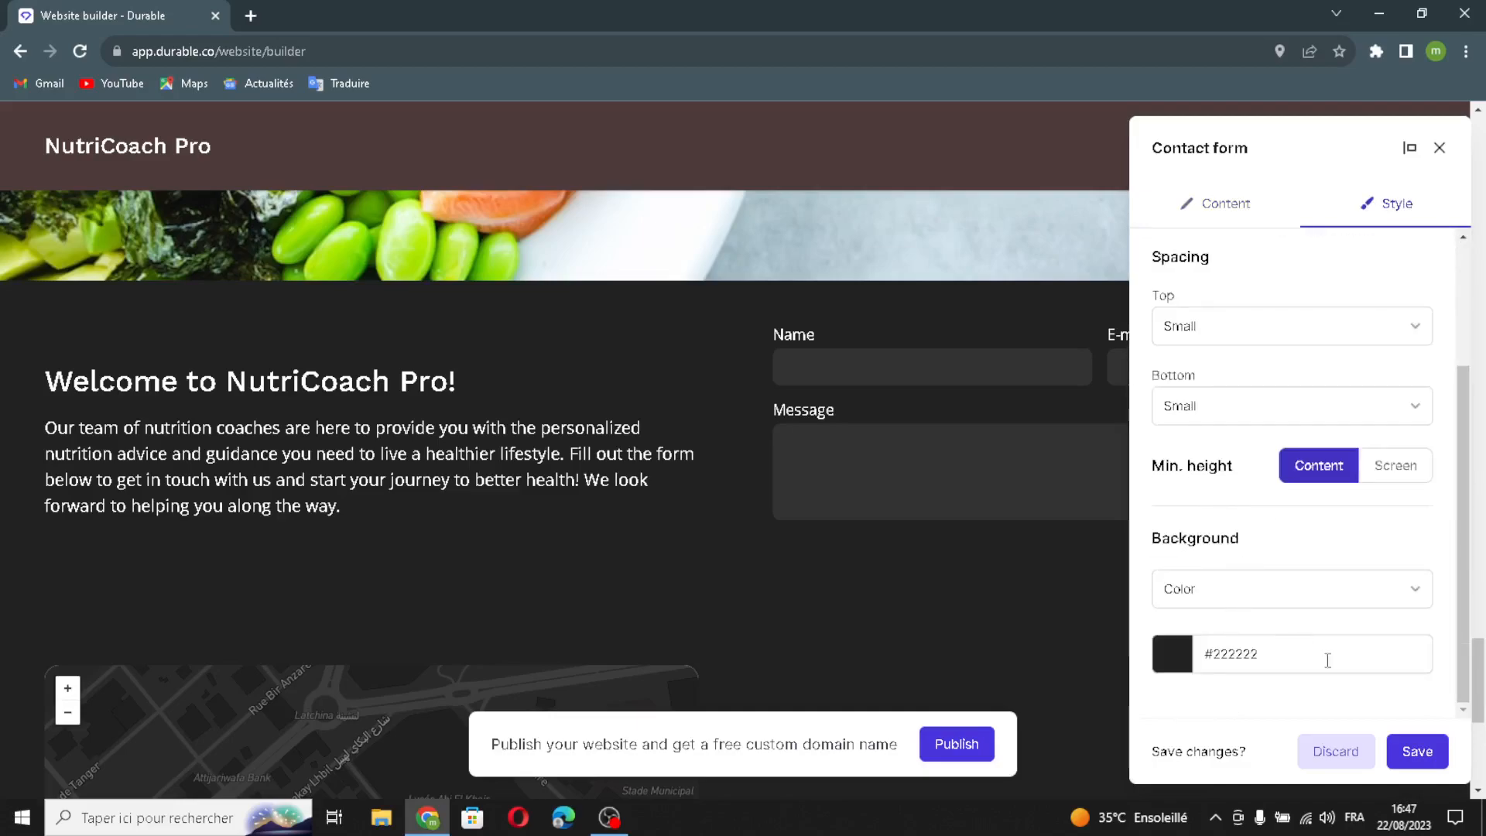
left_click(1417, 752)
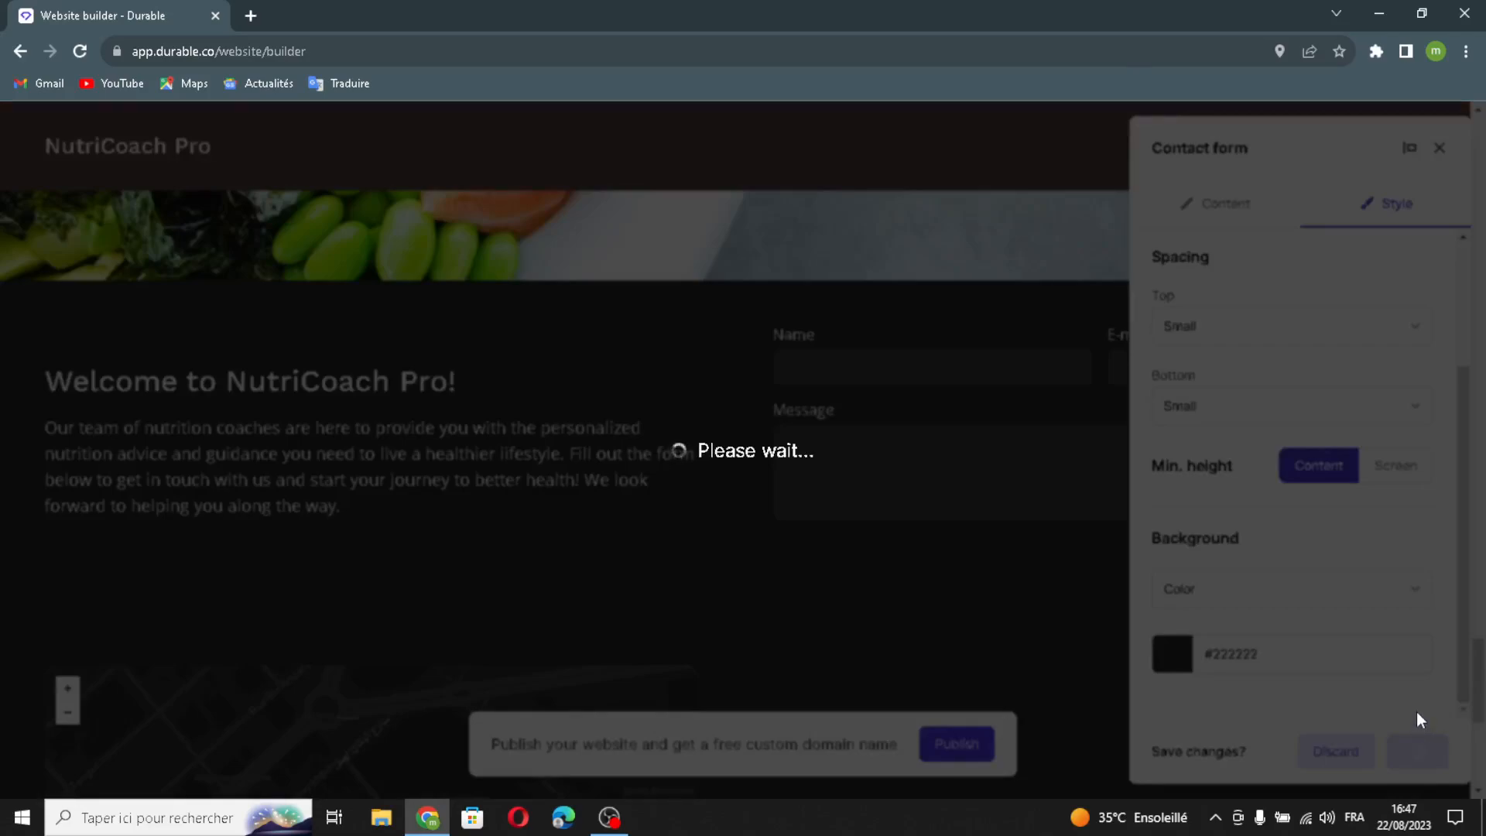
Open the Location section for editing and check its heading and business address fields
scroll(1028, 593, "down", 3)
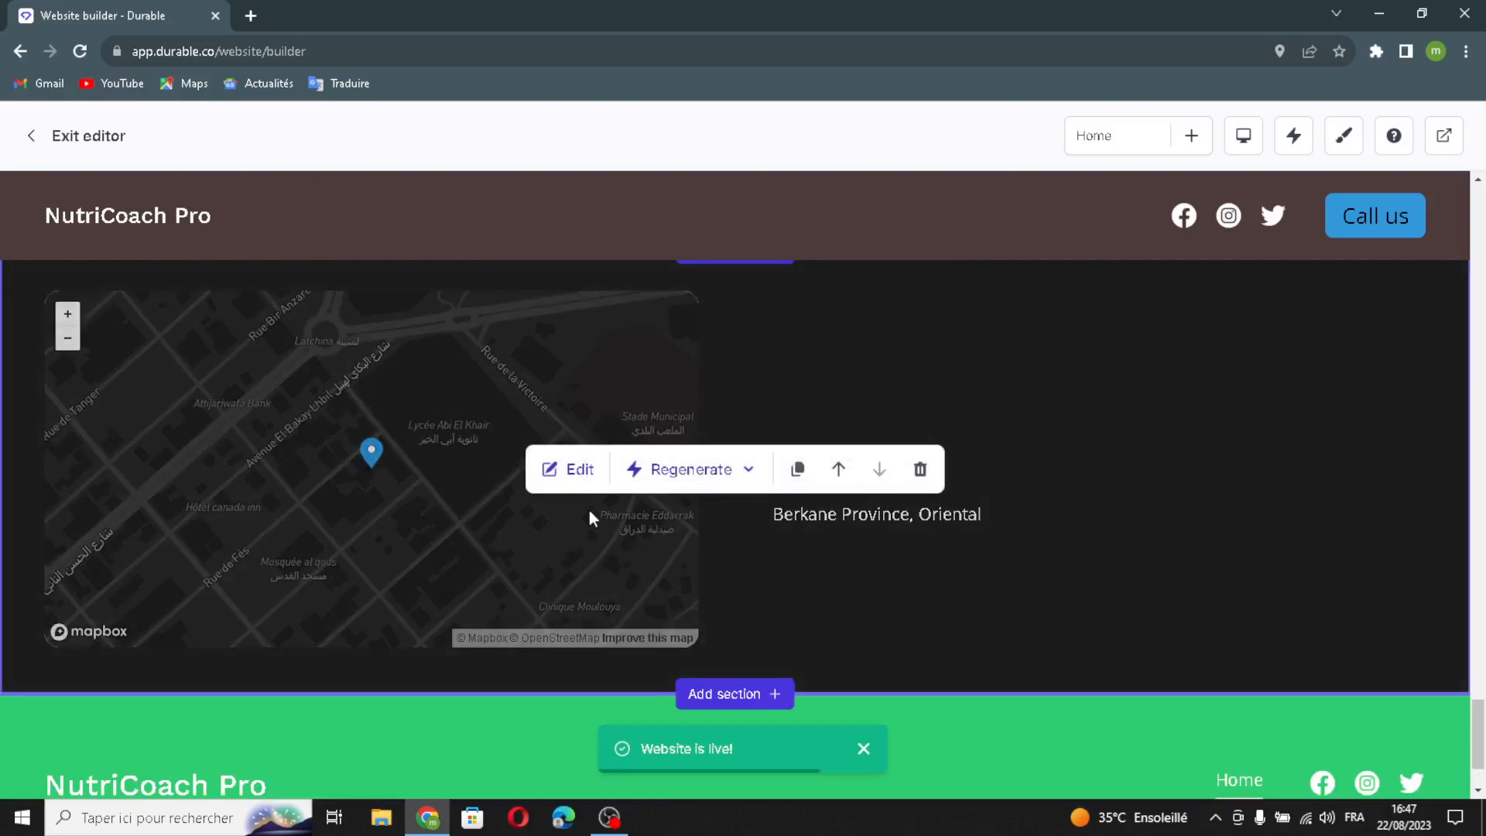
left_click(550, 470)
left_click_drag(1256, 292, 1226, 308)
left_click(1273, 431)
left_click(1411, 440)
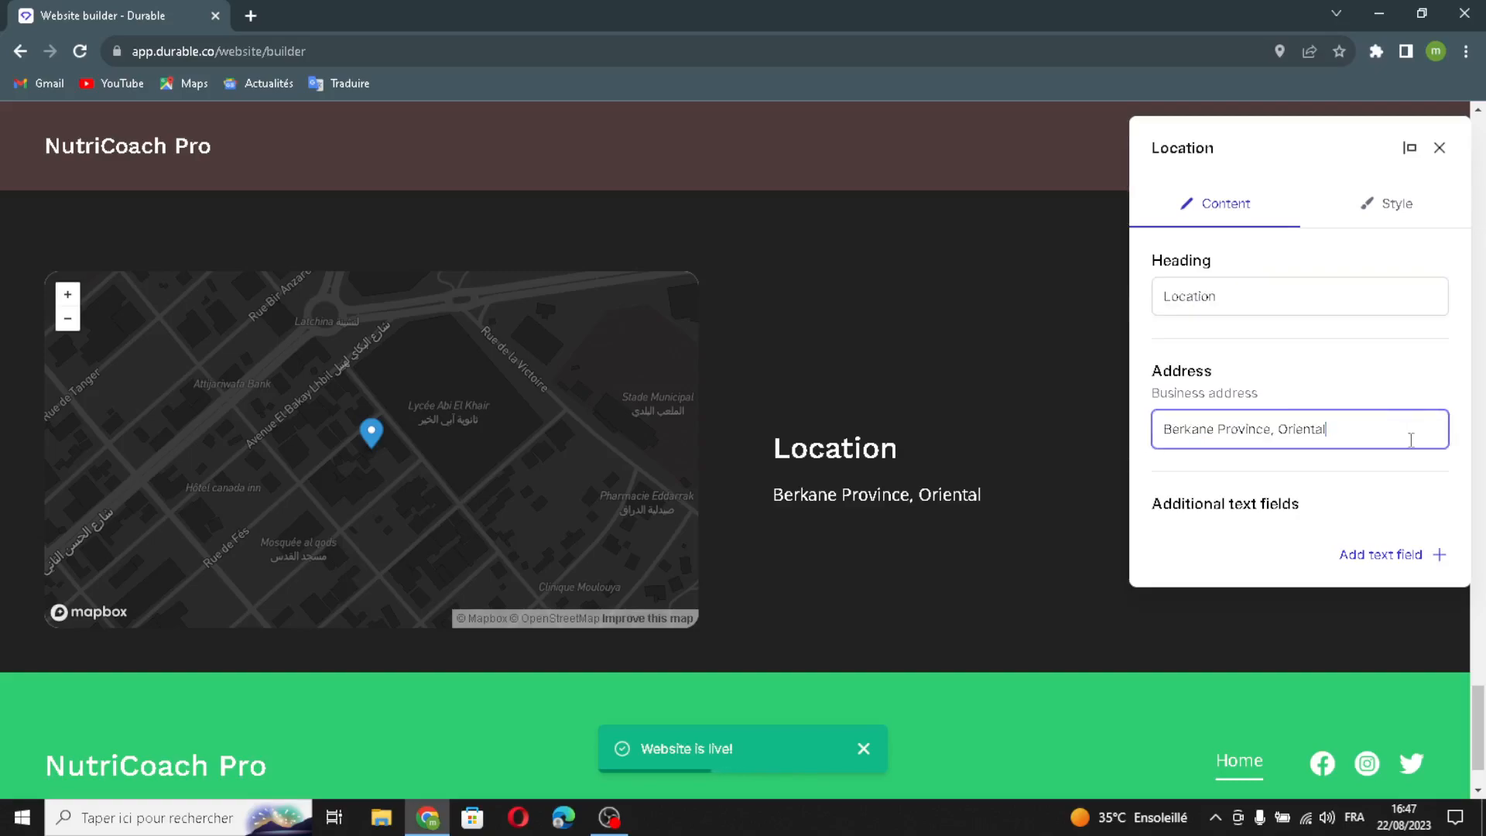
Examine the title and content fields for an additional text field in the Location section, and close it without adding one
left_click(1386, 554)
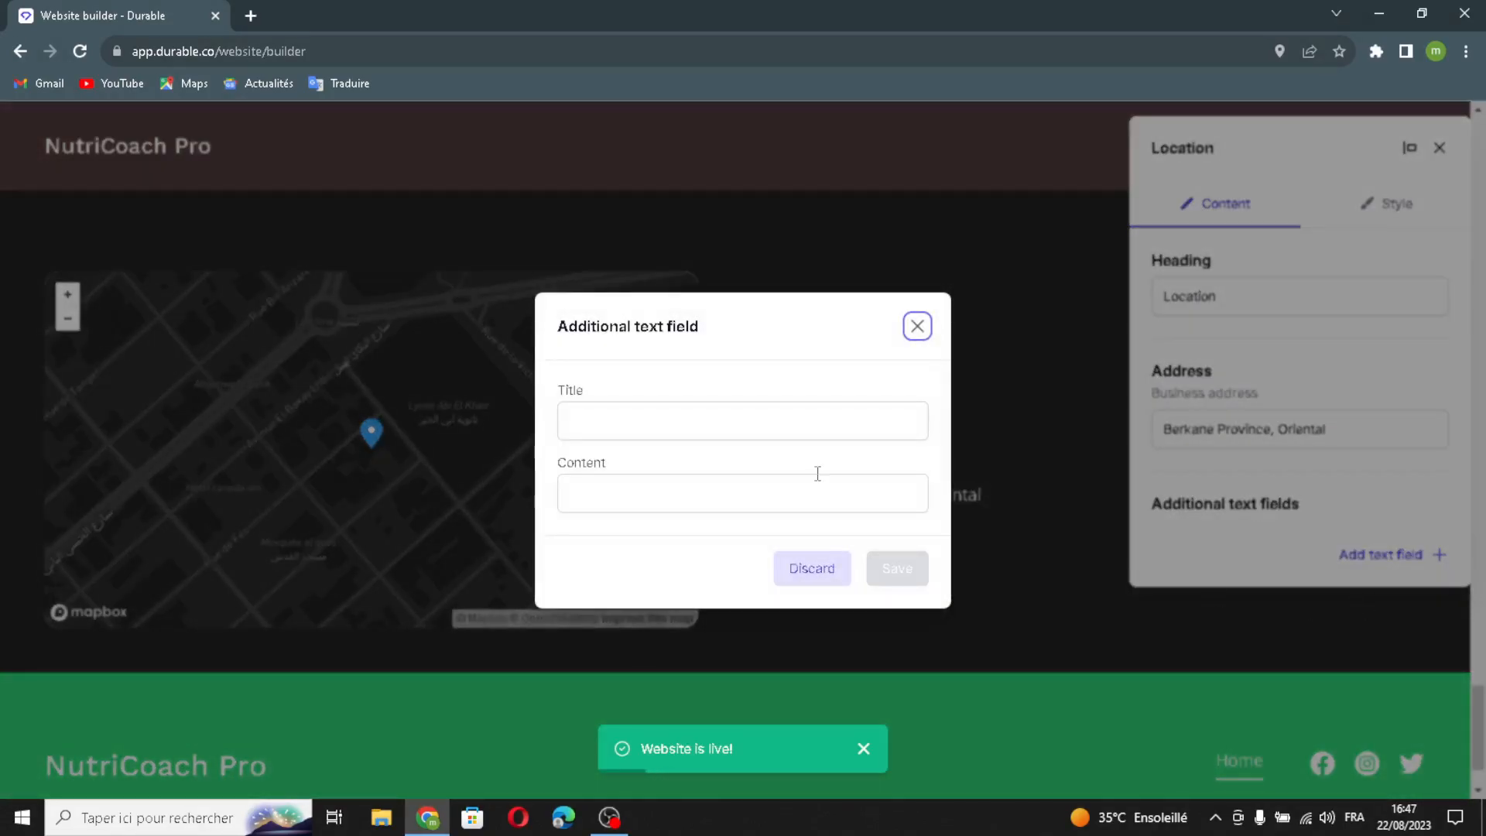
left_click(777, 414)
left_click(739, 495)
left_click(694, 388)
left_click(692, 411)
left_click(698, 496)
left_click(917, 326)
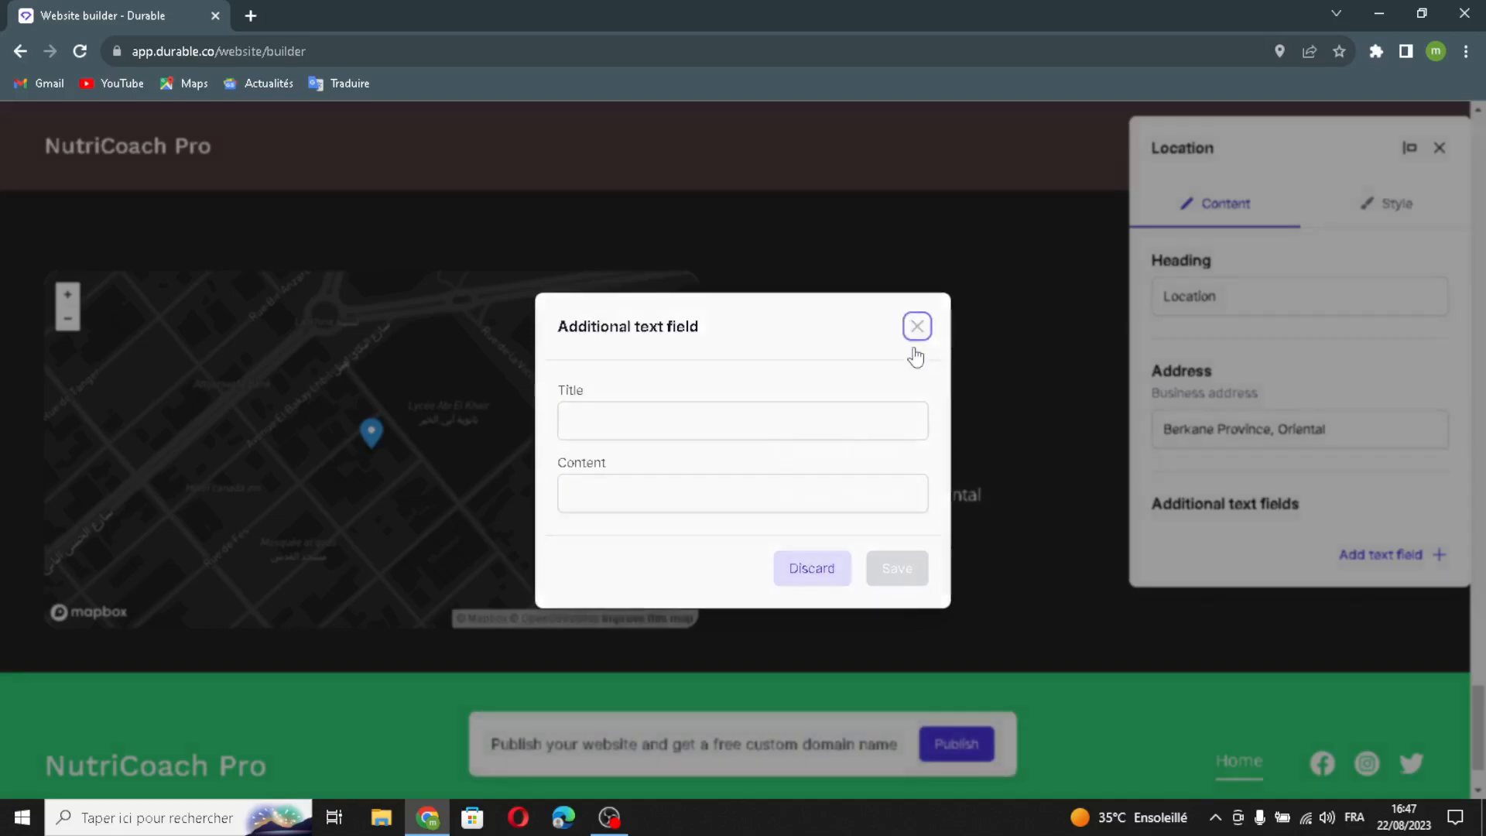
Align the Location section's map to the right, check its marker color, spacing and background settings, and save the section
left_click(1361, 219)
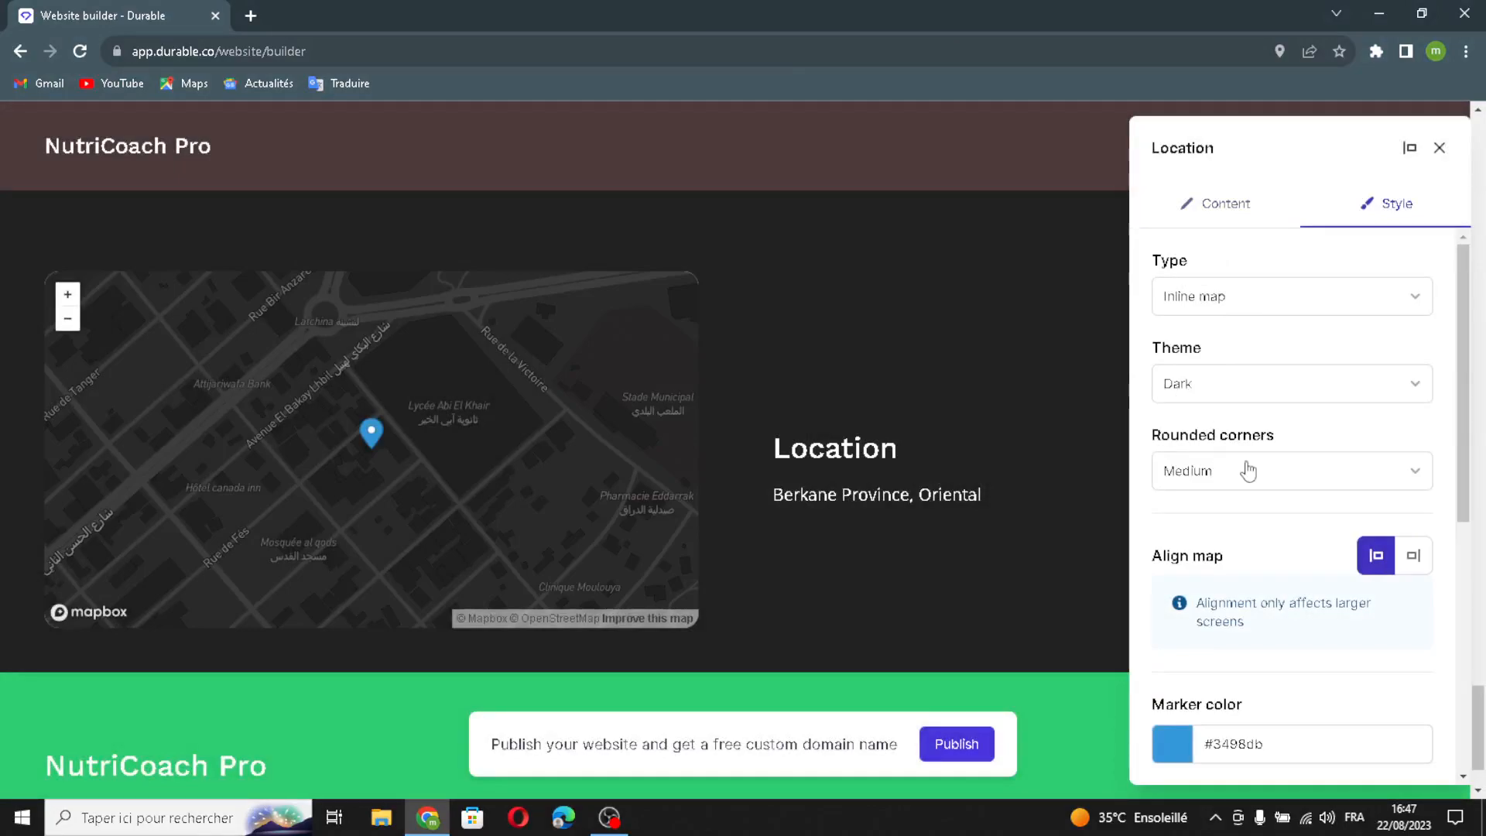
scroll(1189, 457, "down", 3)
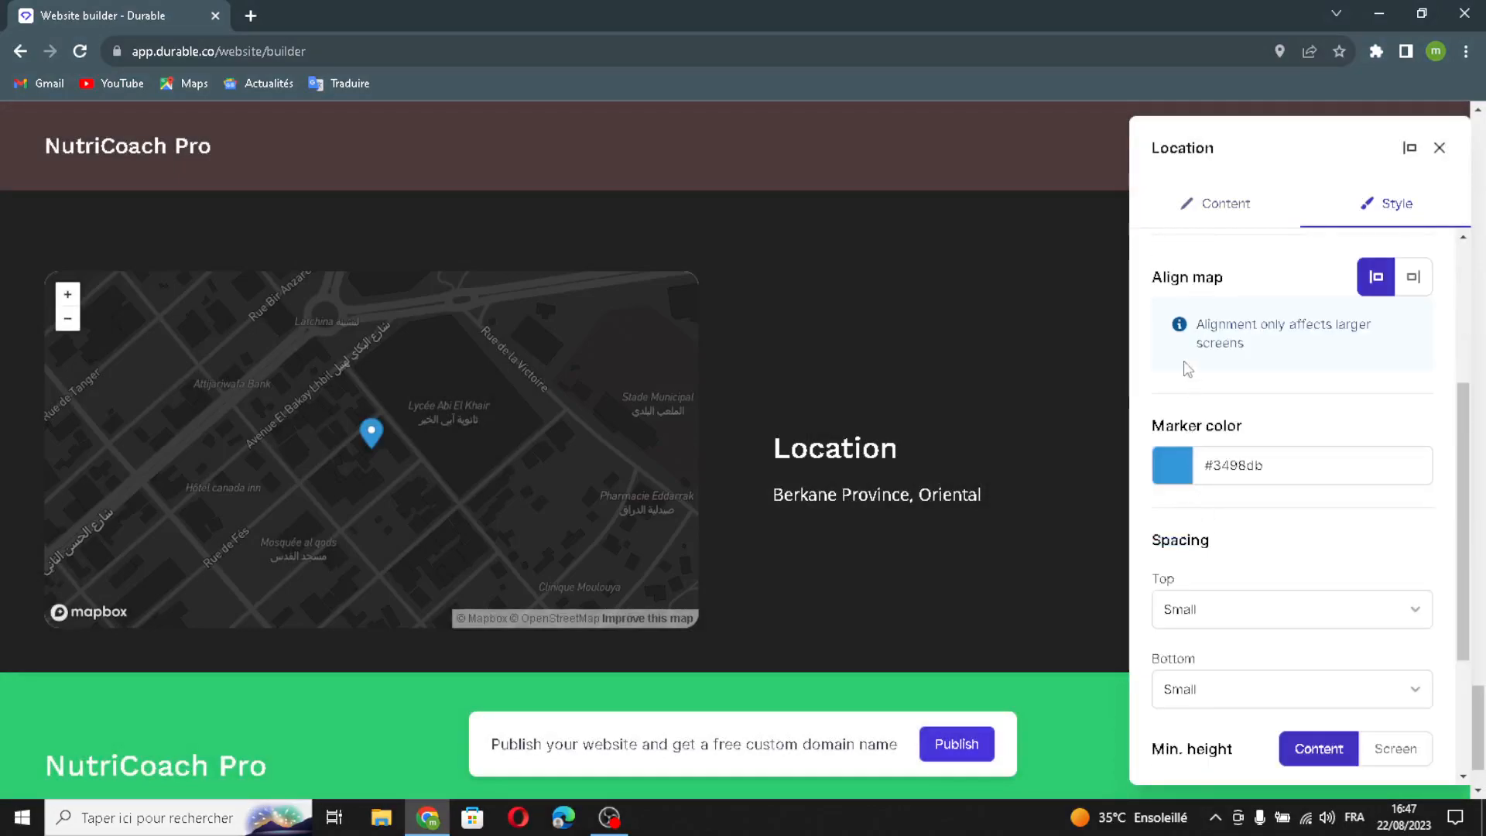
left_click(1412, 277)
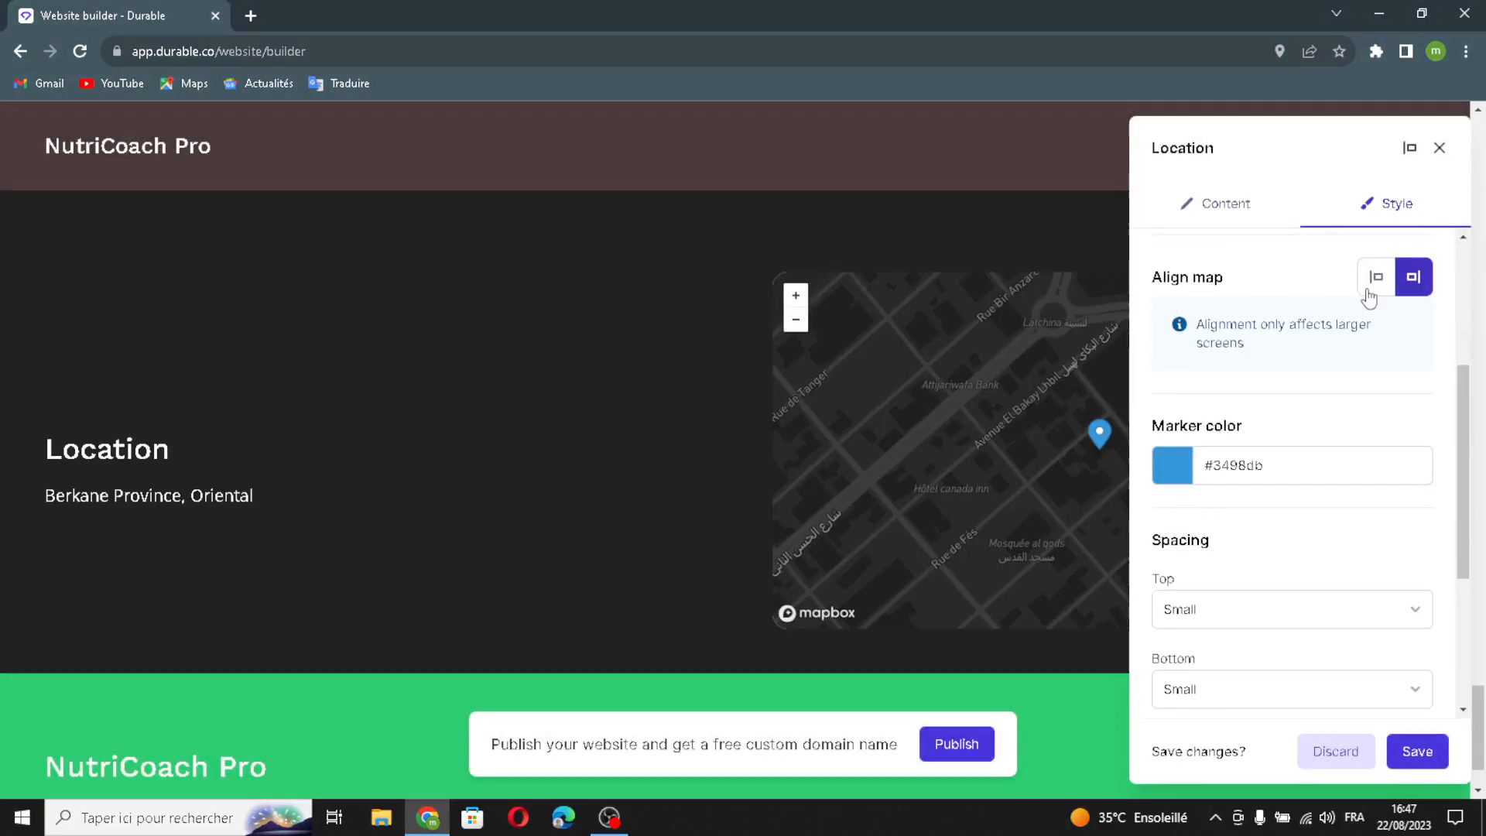
left_click(1176, 467)
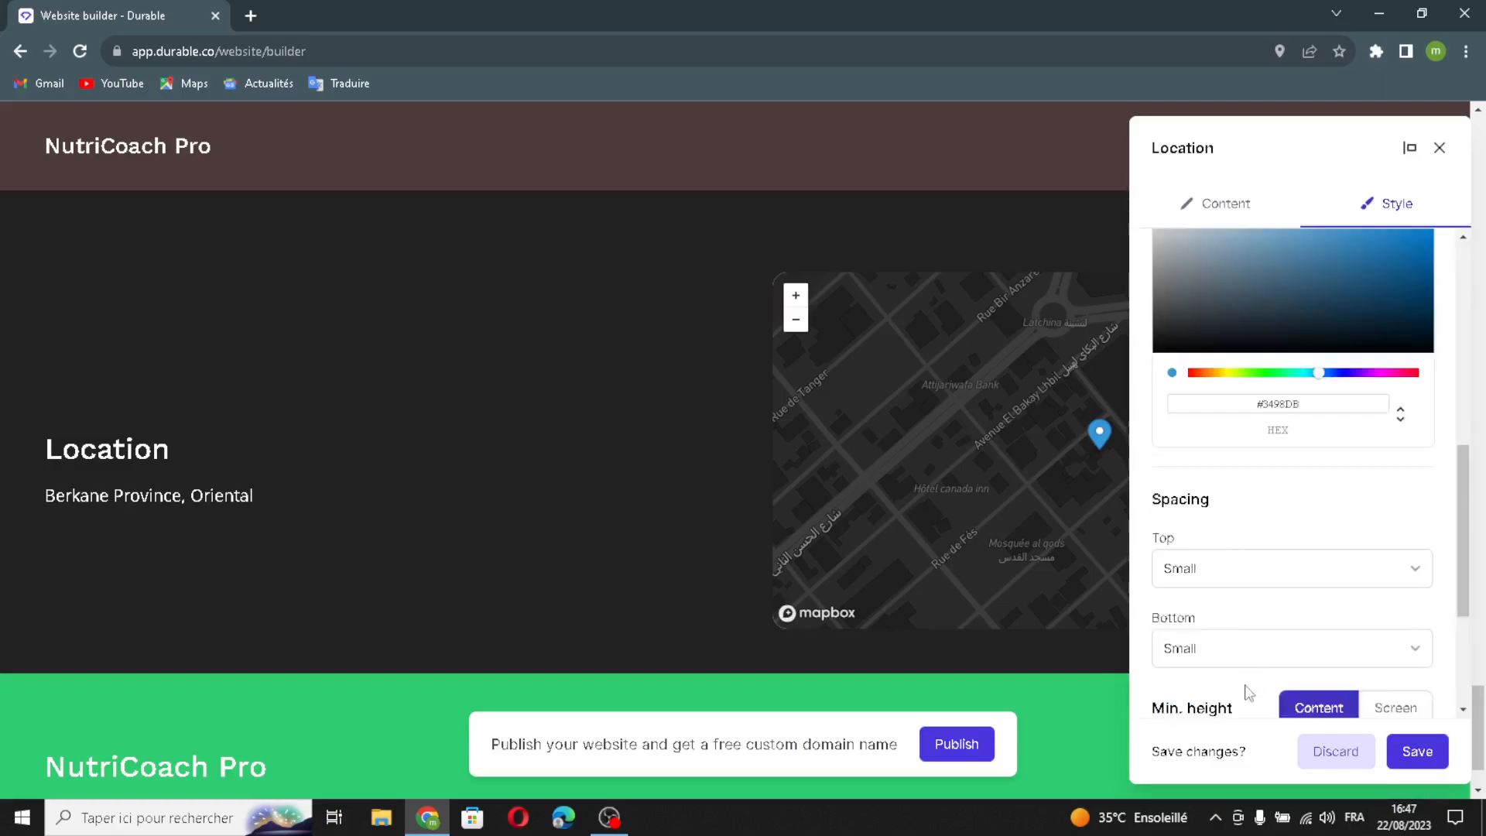
left_click(1246, 685)
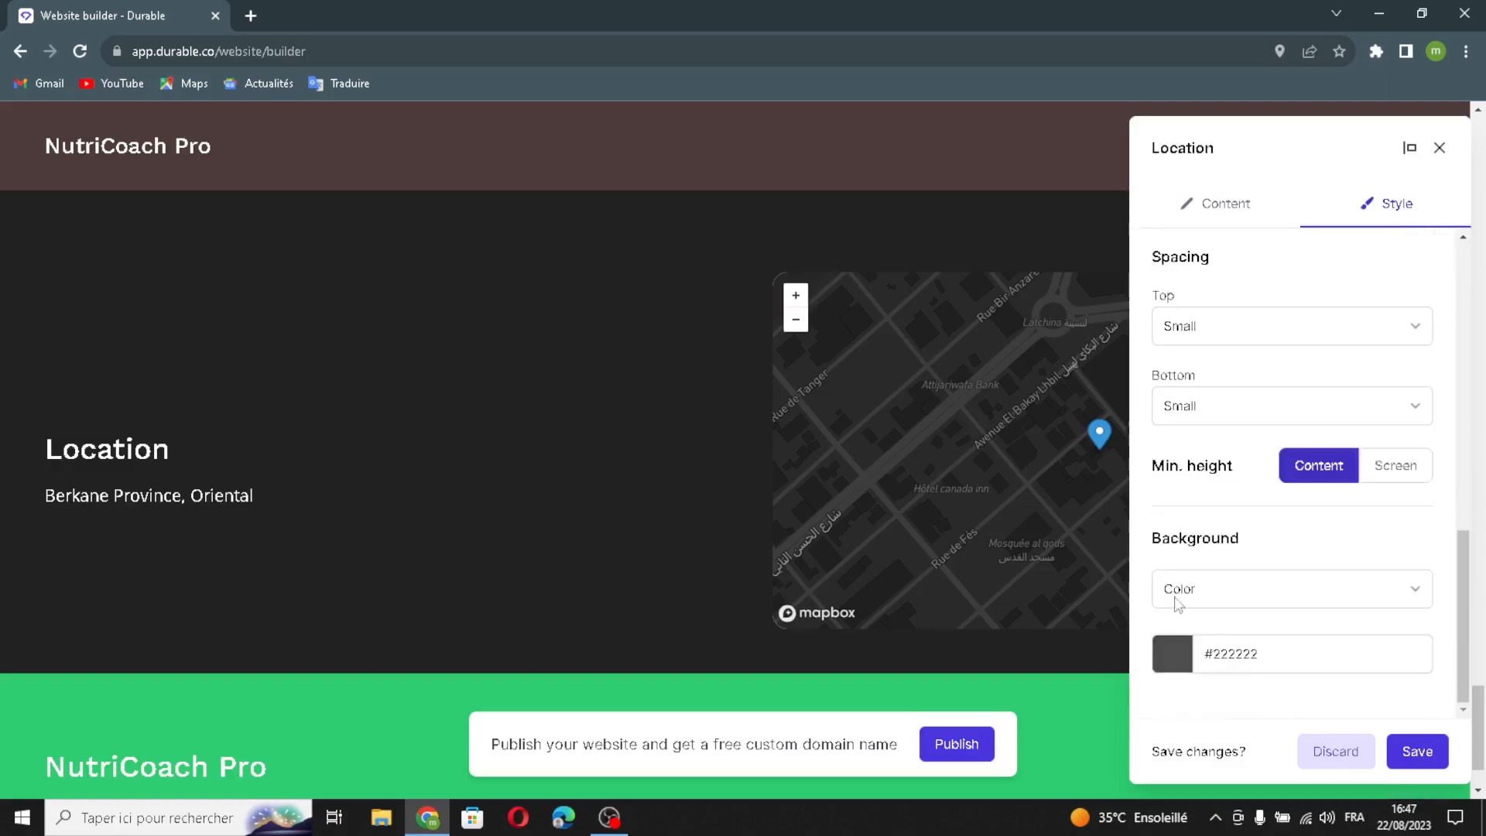
left_click(1417, 762)
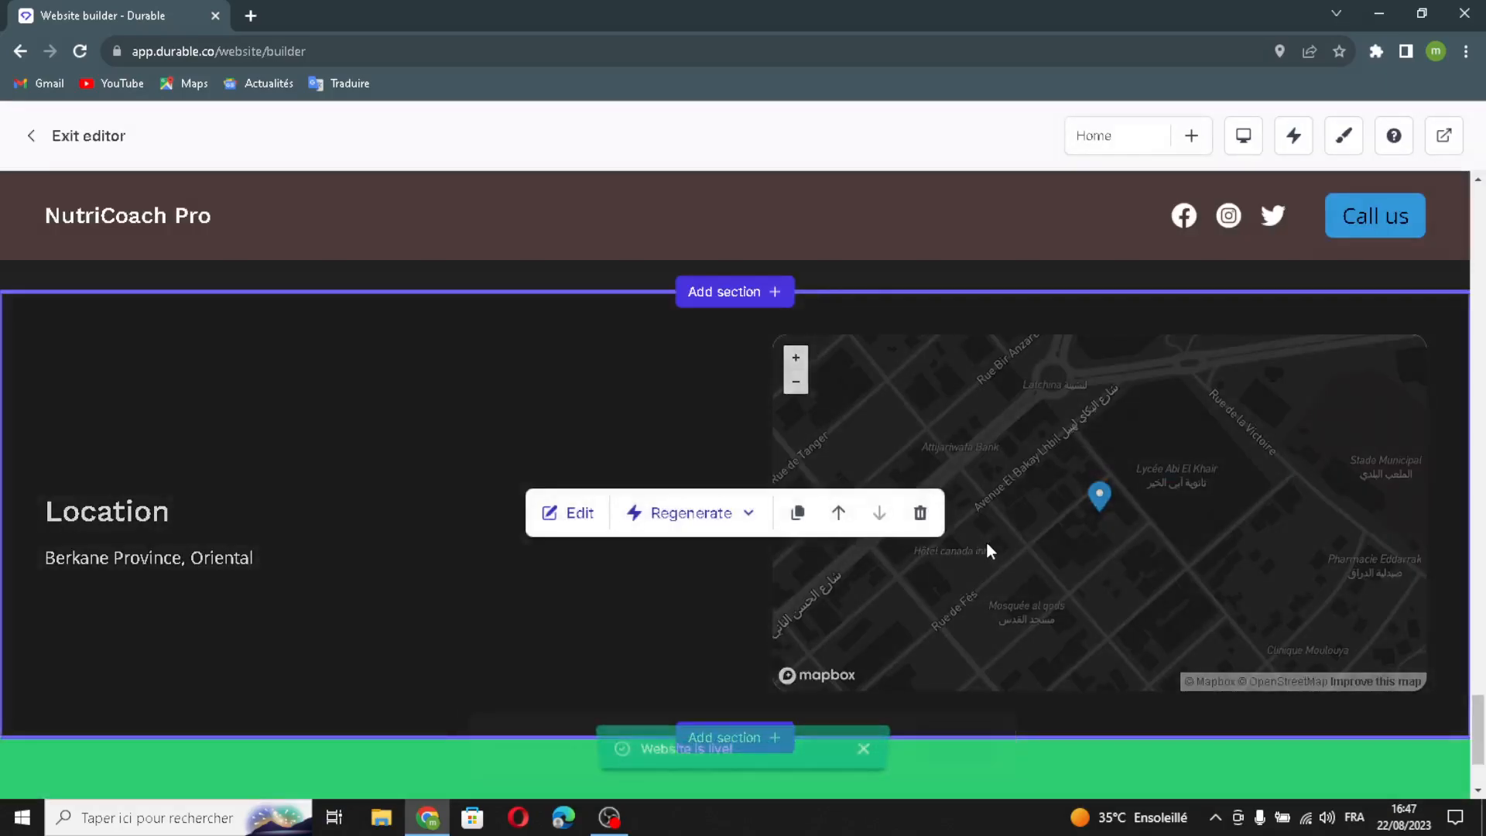
Open the footer for editing, enable replacing the company name with a logo, and review the additional details, button and social link settings
scroll(749, 639, "down", 2)
left_click(782, 699)
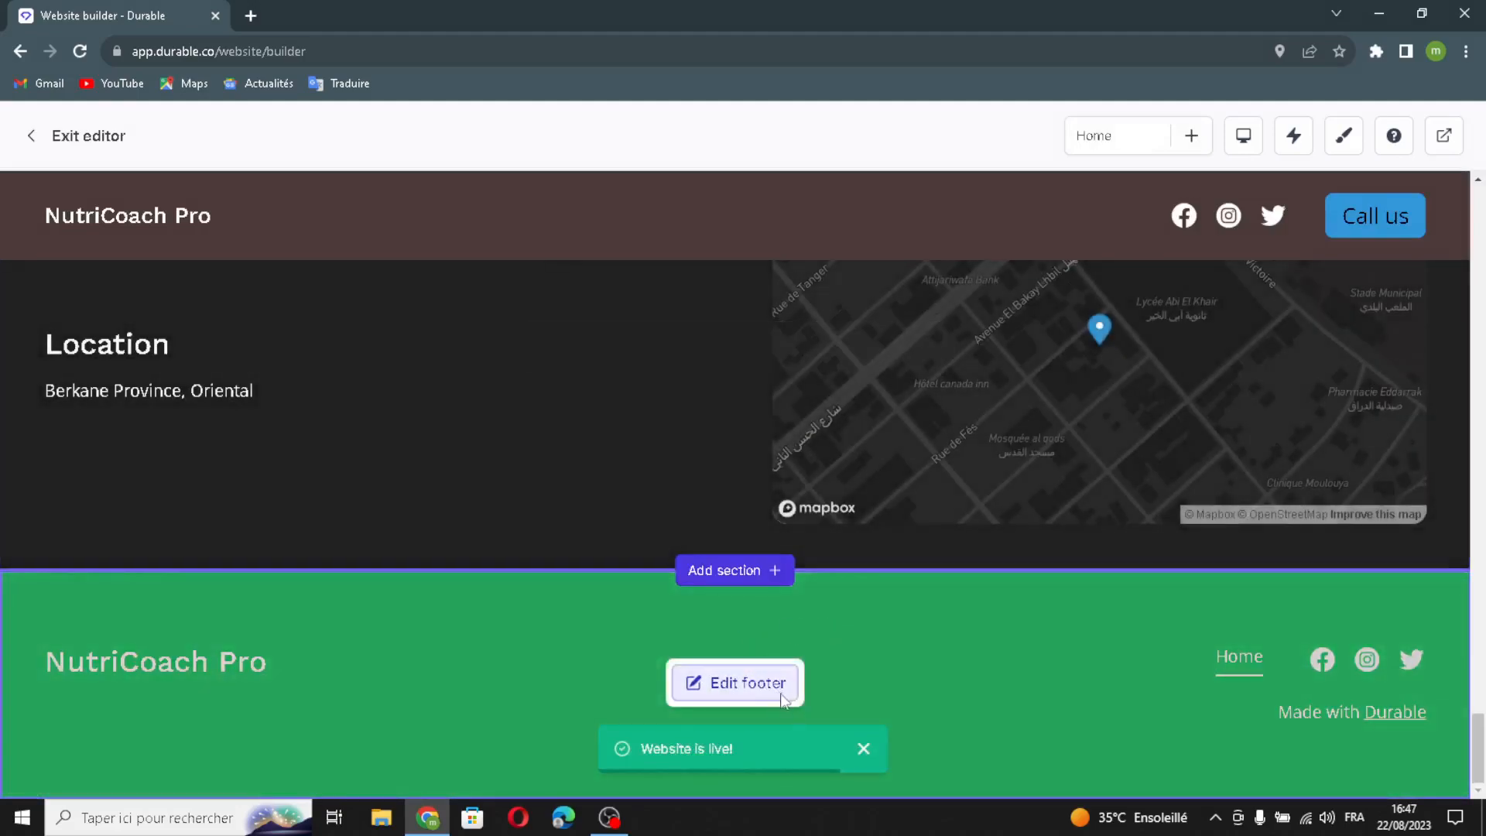
left_click(1301, 426)
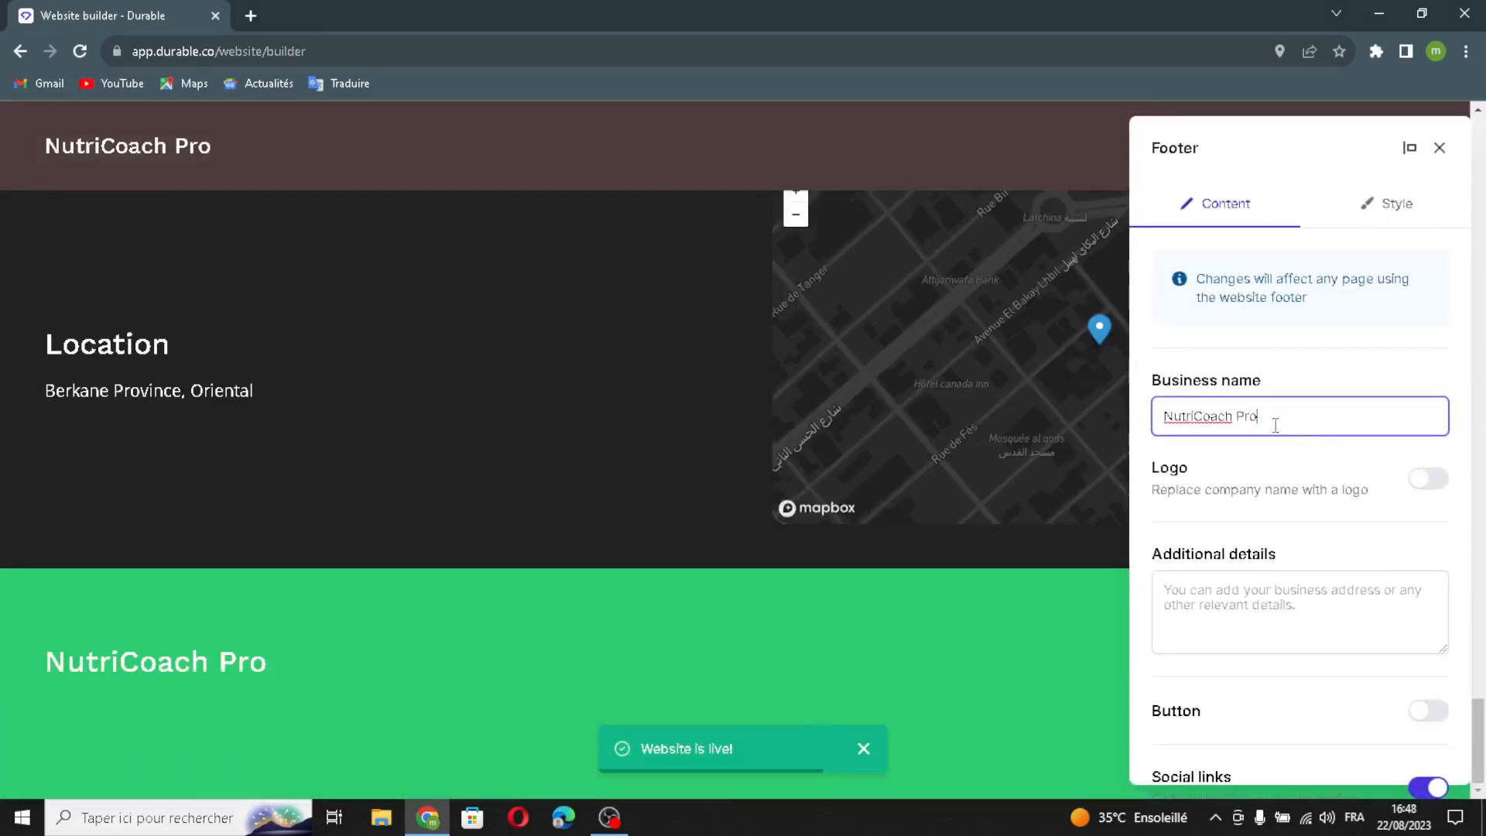
left_click(1403, 476)
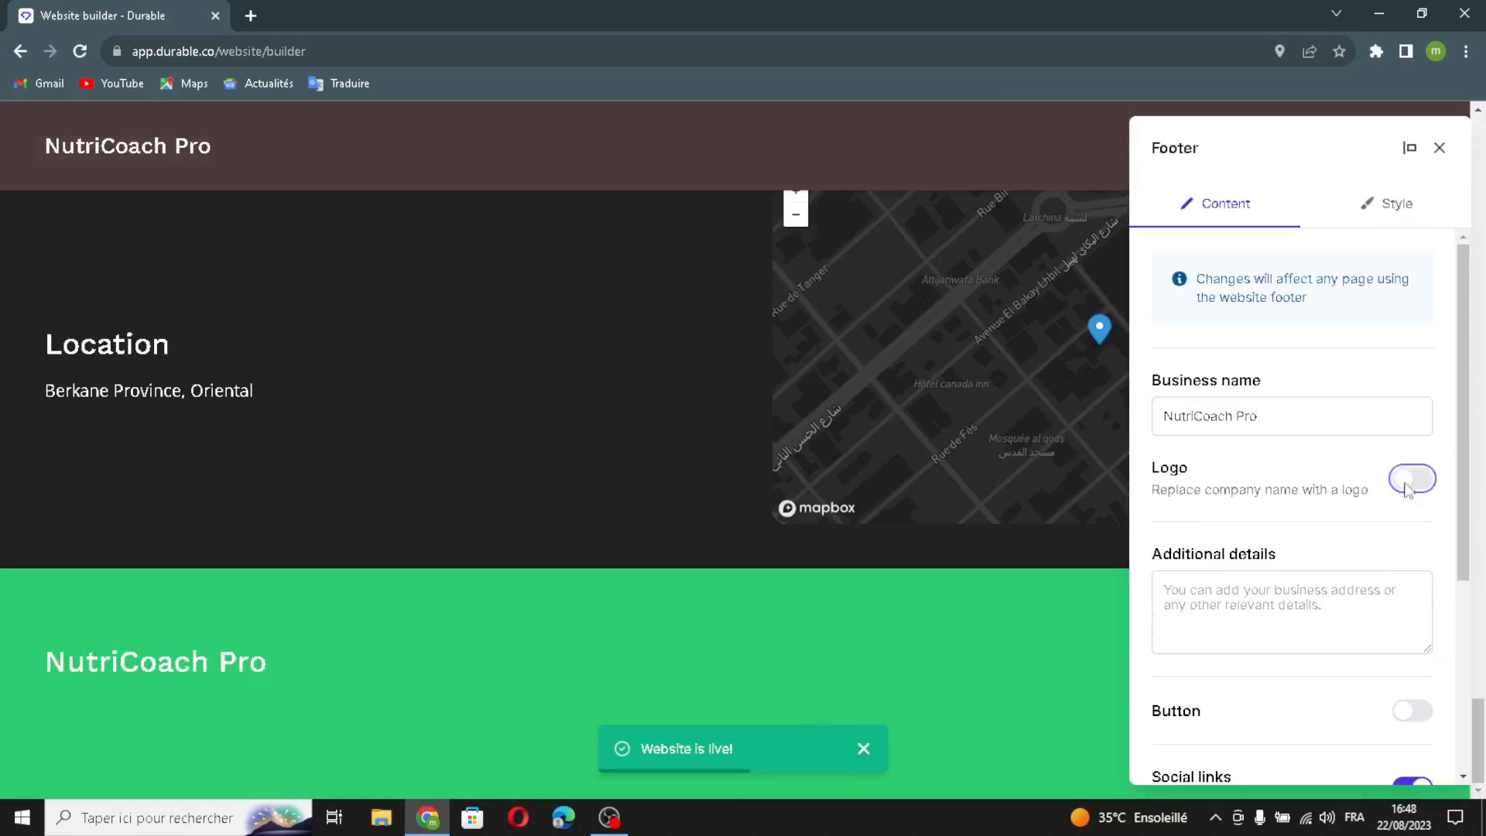
scroll(1285, 588, "down", 1)
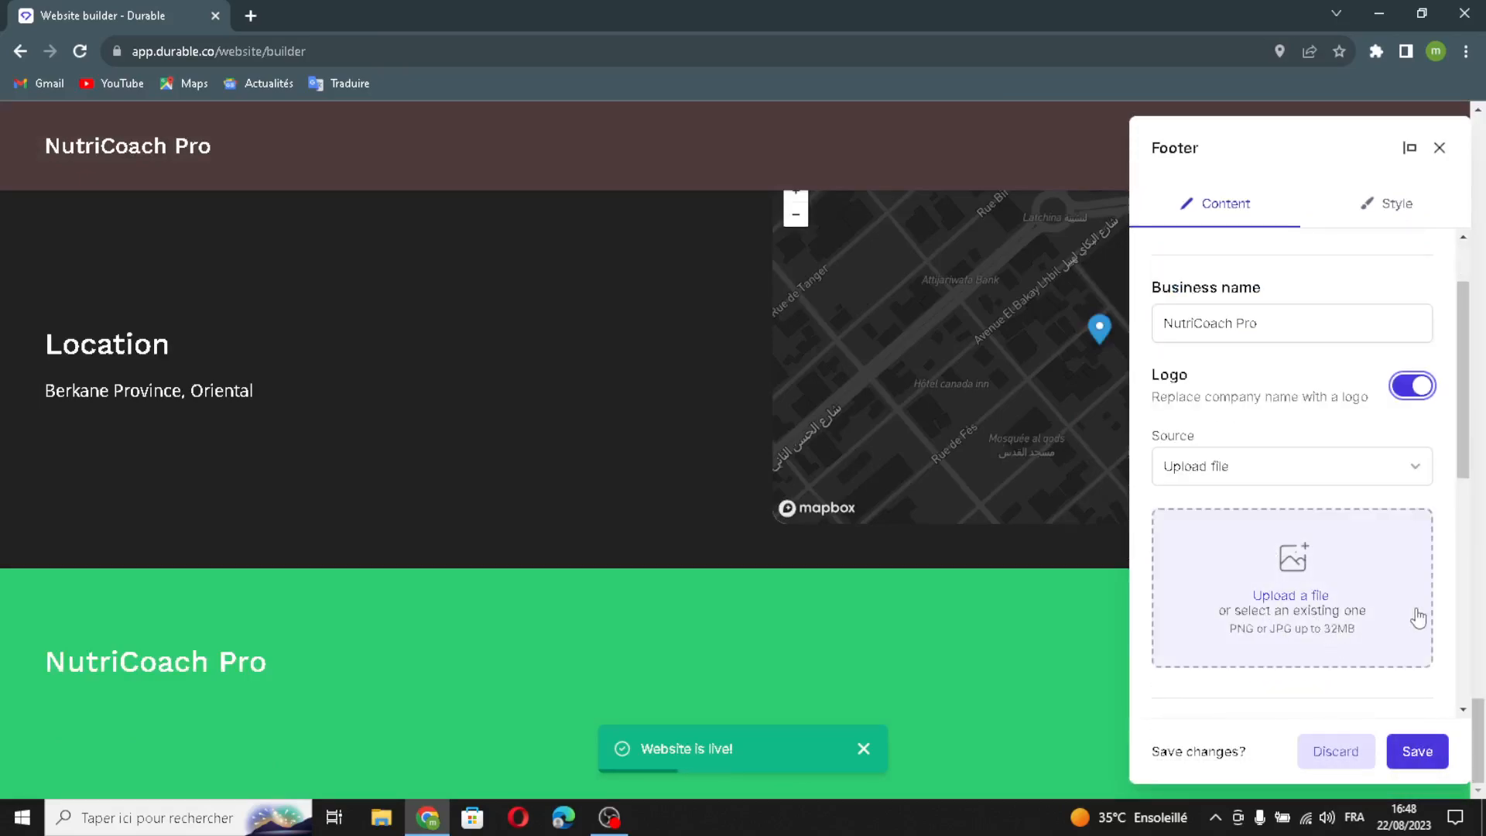
scroll(1415, 613, "down", 3)
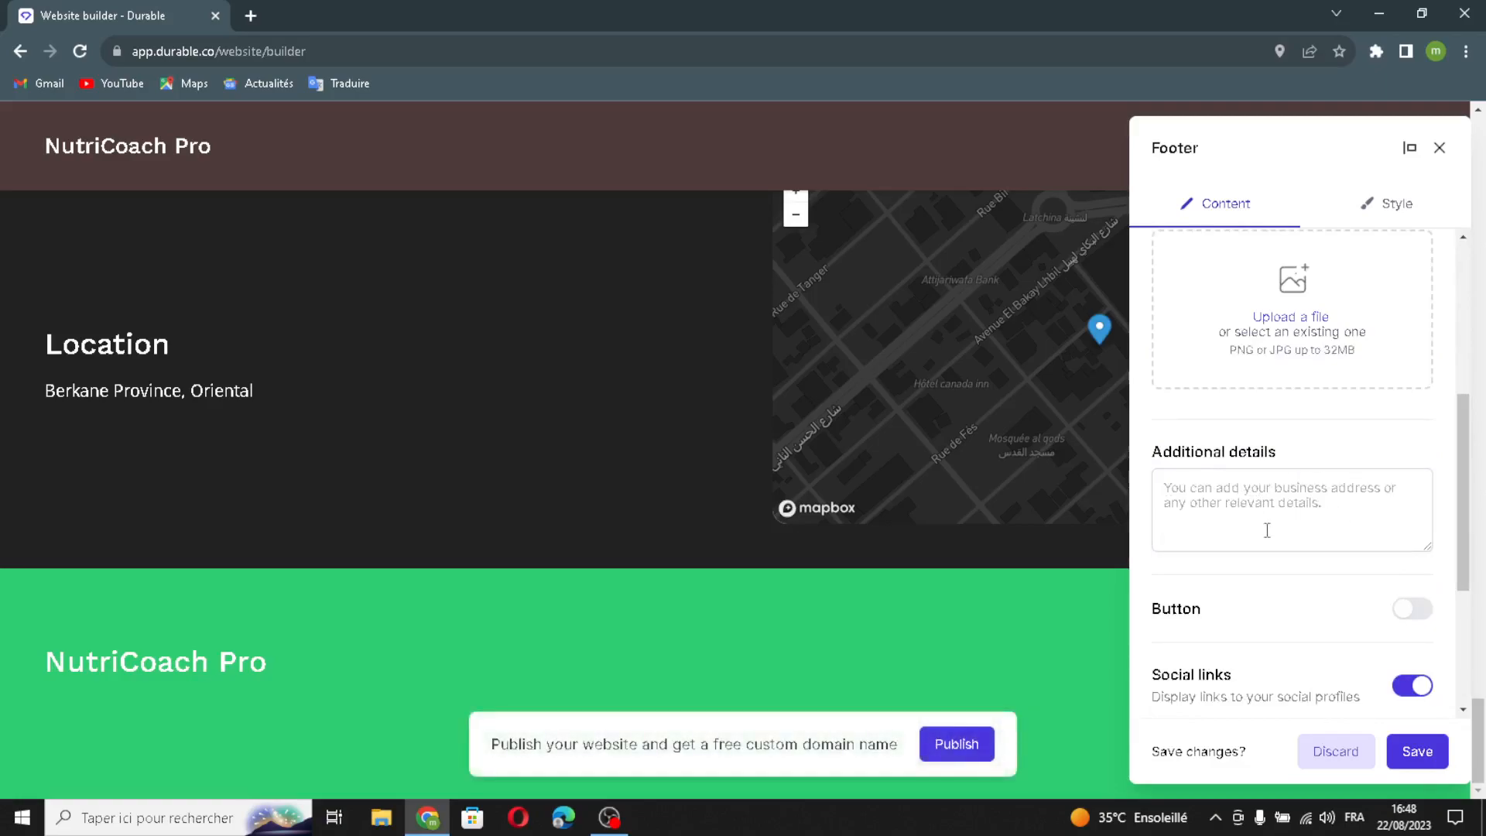
scroll(1265, 527, "down", 2)
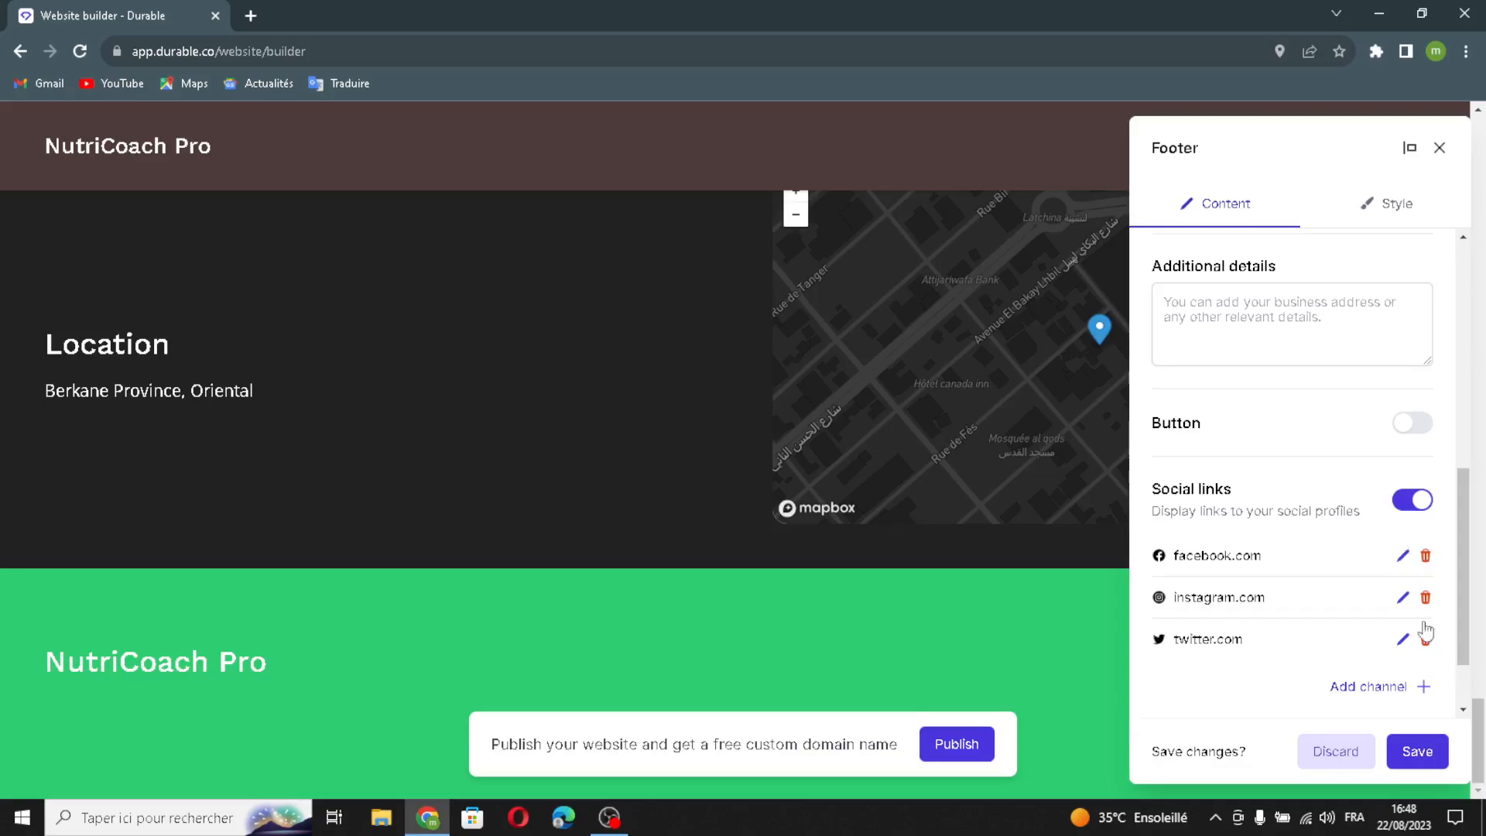
Check the type and link fields for a new footer social channel without adding one, and close the footer editor, saving the changes
left_click(1392, 687)
left_click(723, 413)
left_click(693, 508)
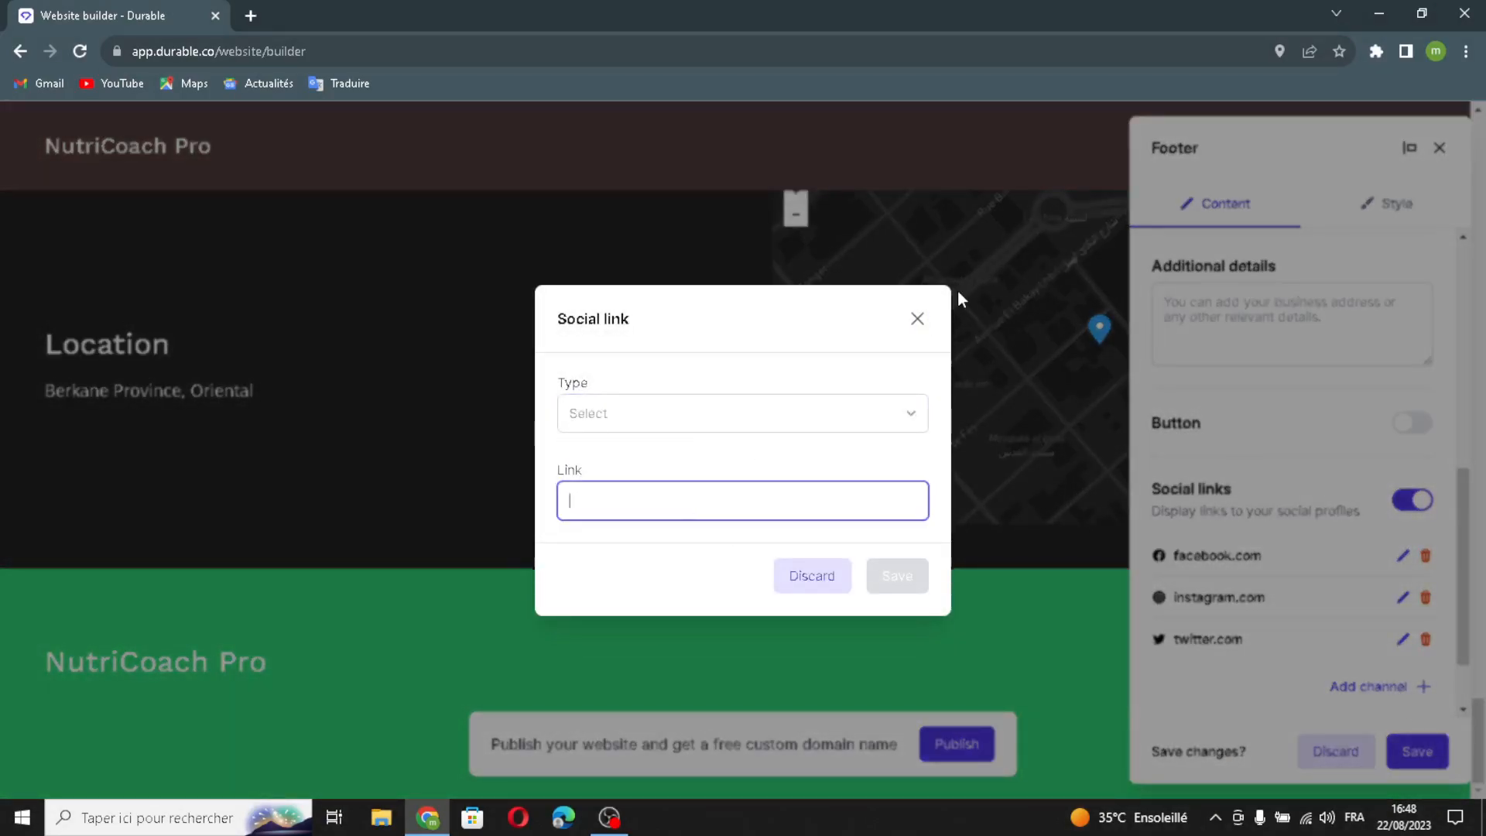
left_click(914, 320)
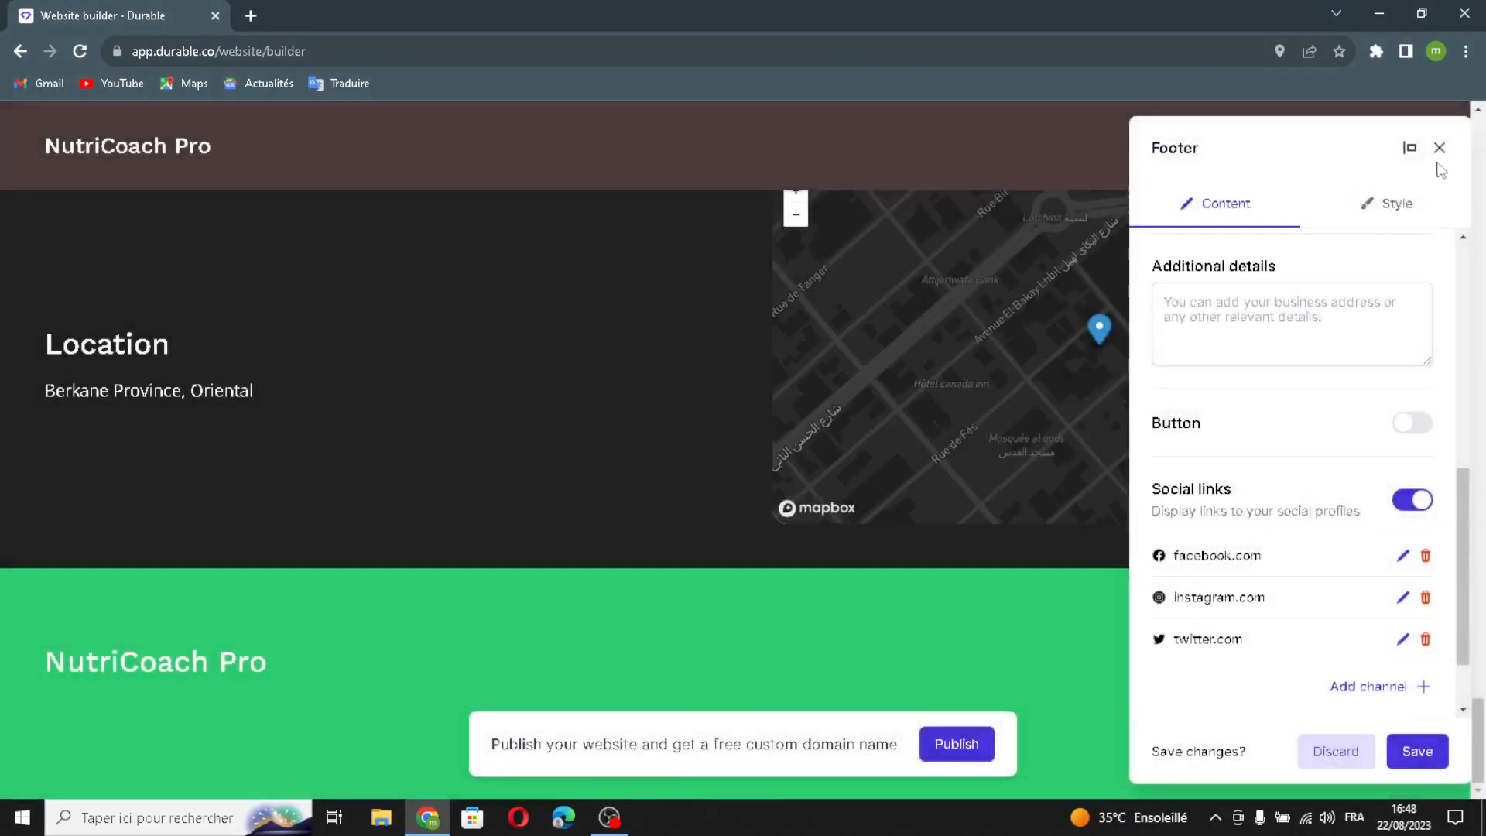
left_click(1440, 149)
left_click(895, 501)
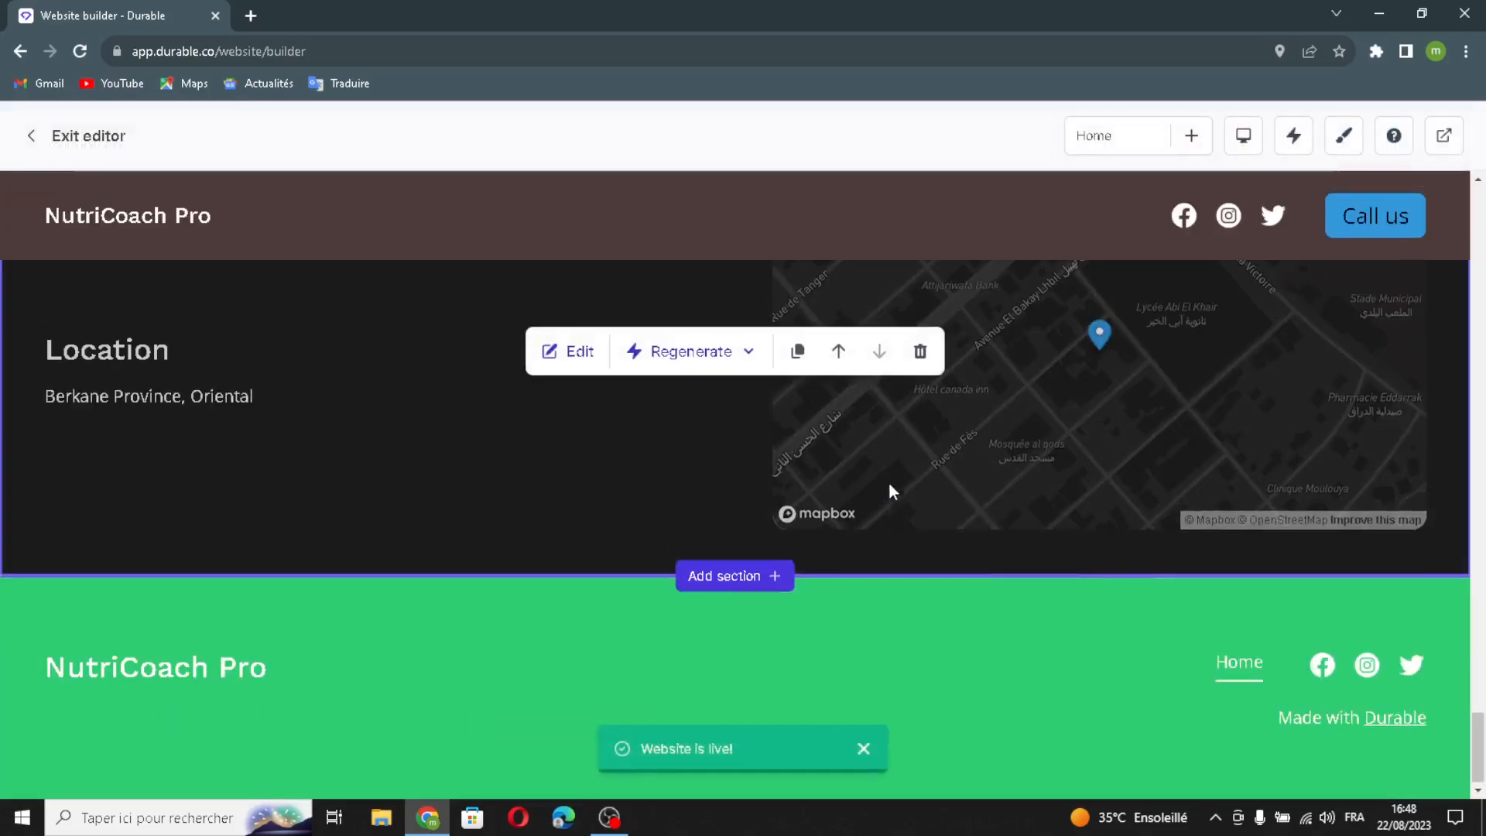
Look at the Location section's regenerate options and its block removal dialog, and leave both without regenerating or deleting anything
left_click(682, 352)
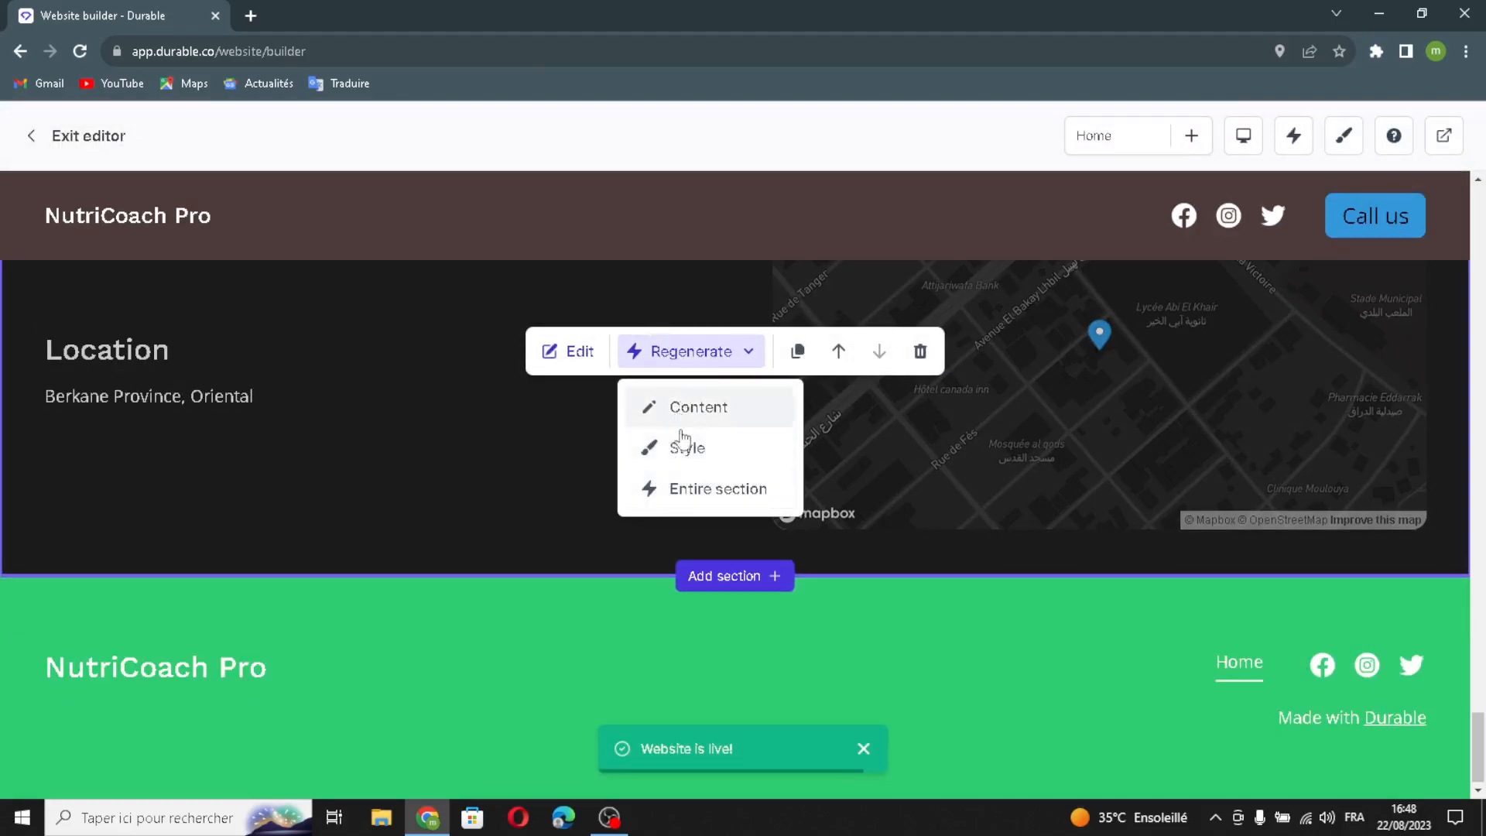
left_click(859, 420)
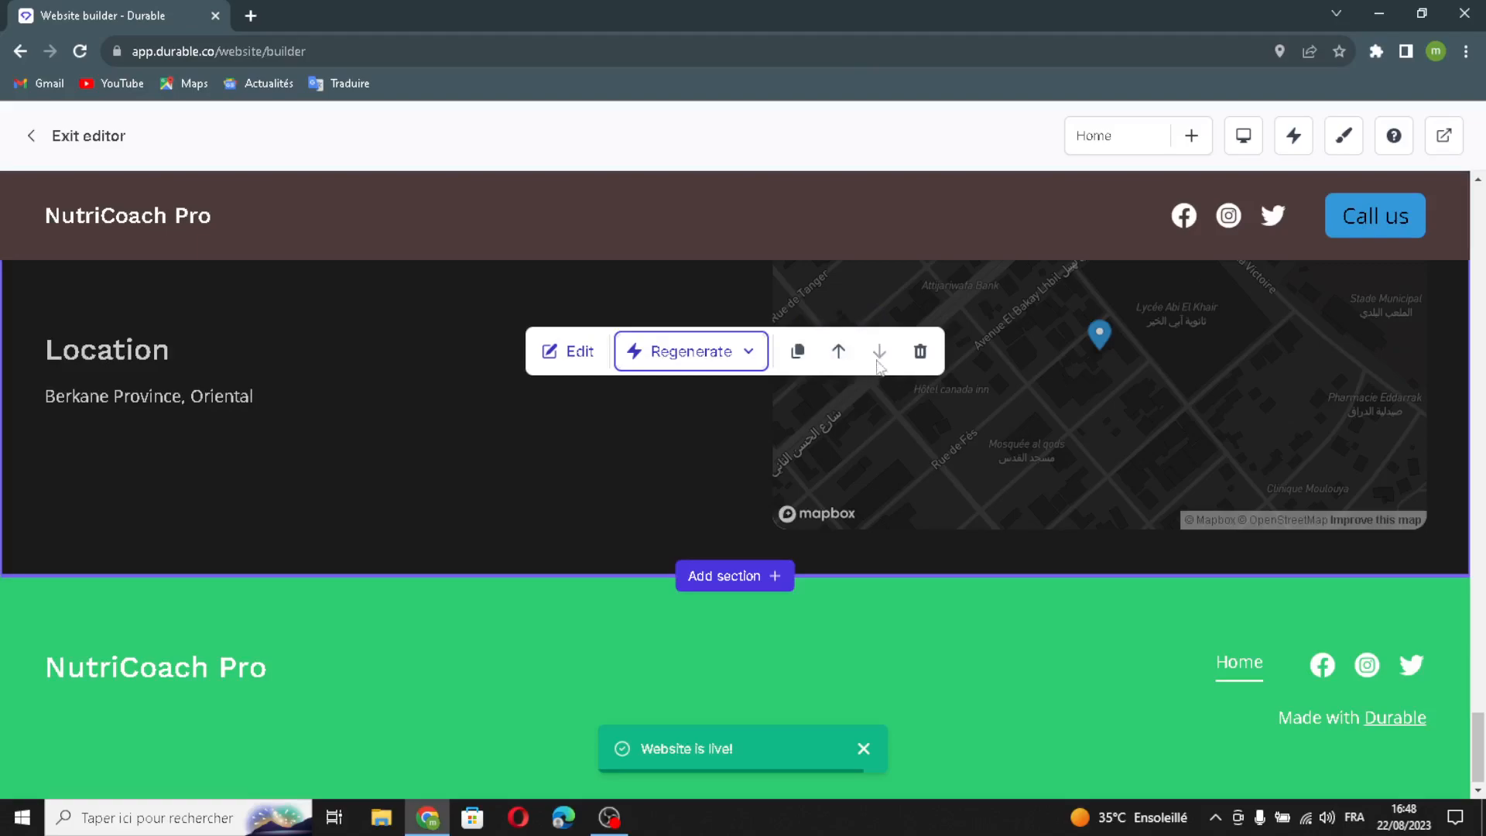
left_click(922, 353)
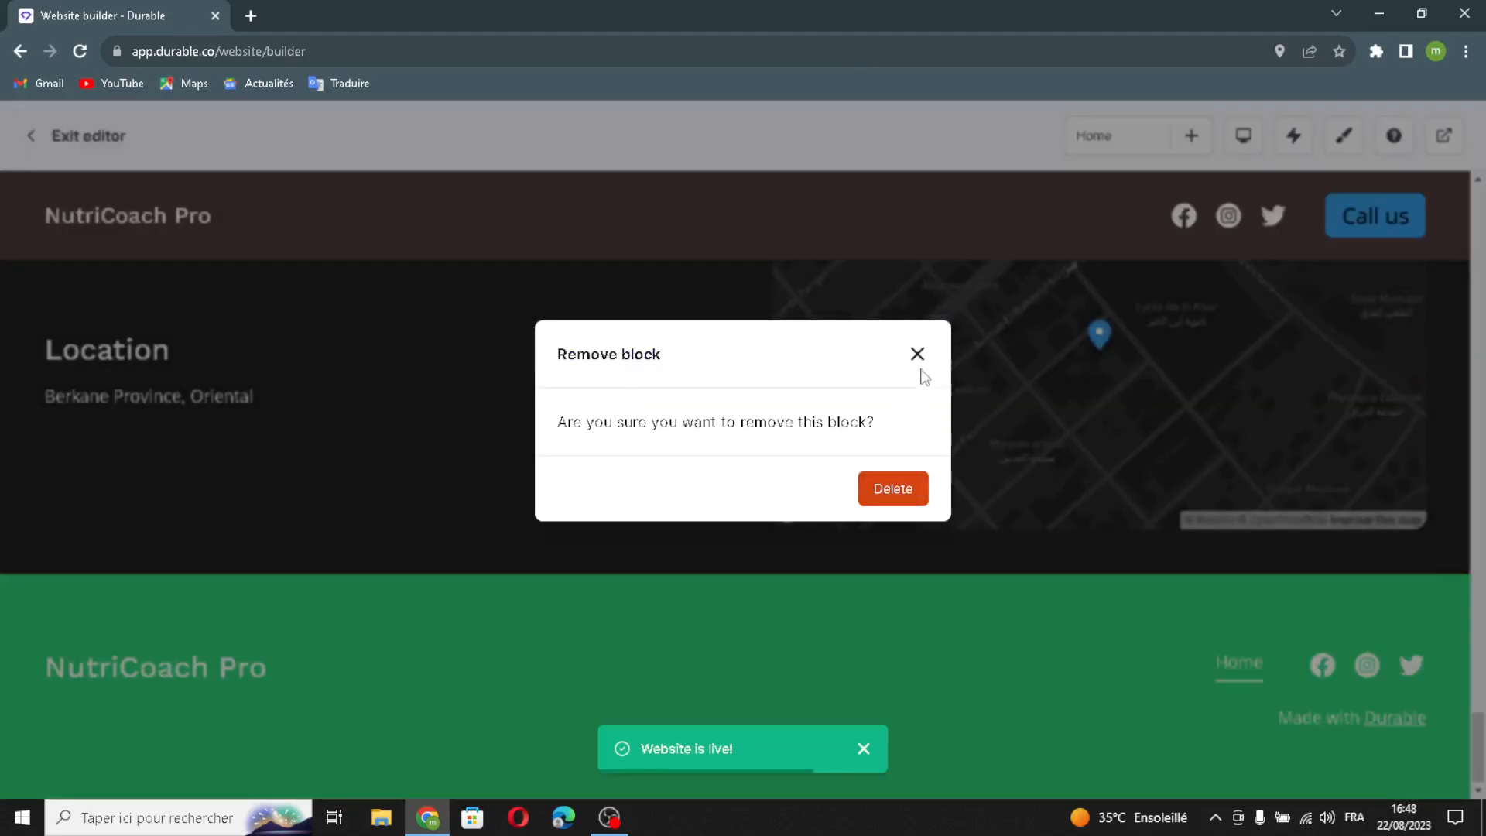
left_click(918, 354)
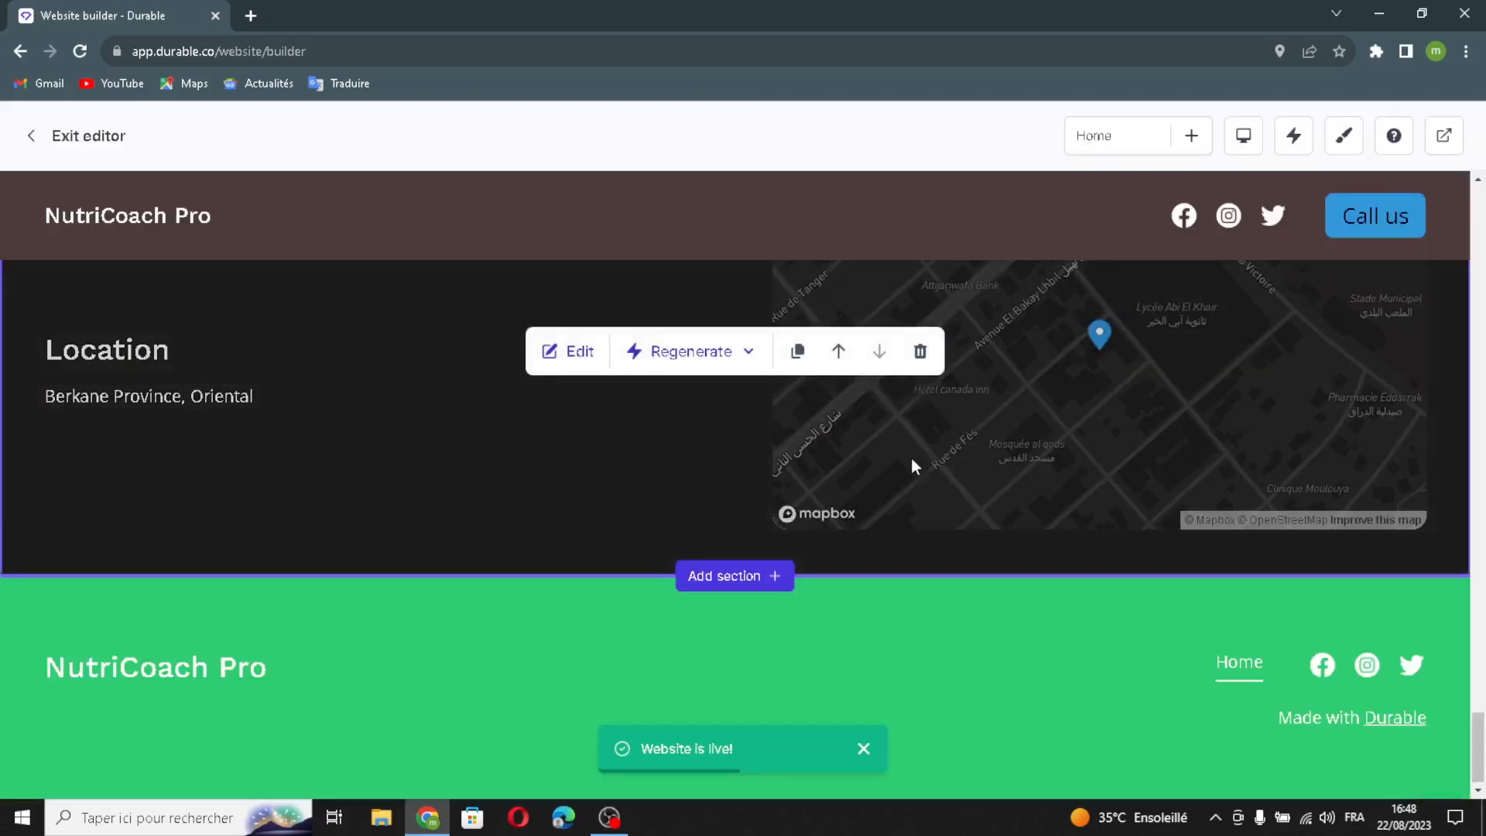